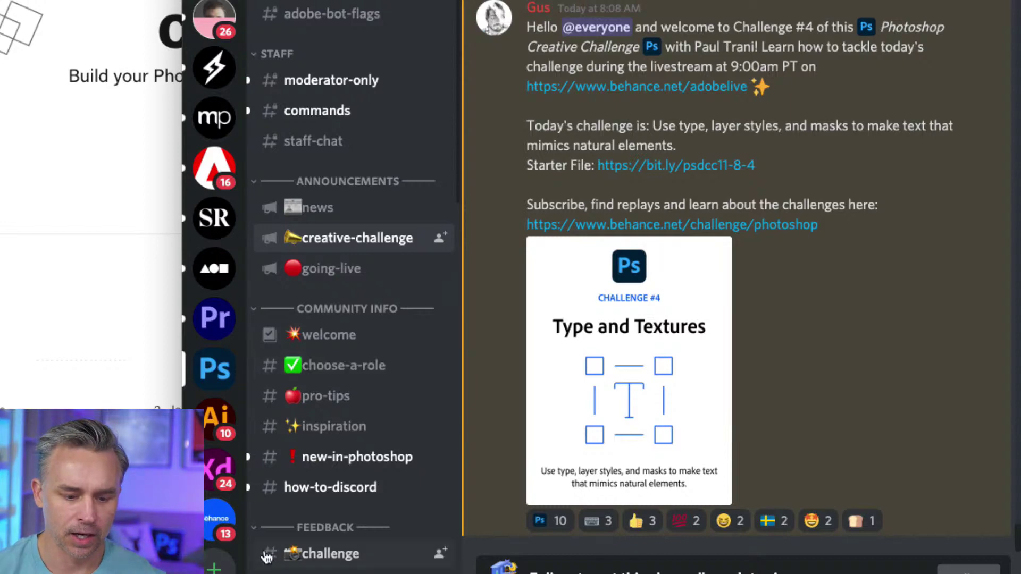
# - Open the challenge channel in the Feedback category of the Adobe Photoshop server
pyautogui.scroll(-3, 340, 431)
pyautogui.scroll(-5, 343, 433)
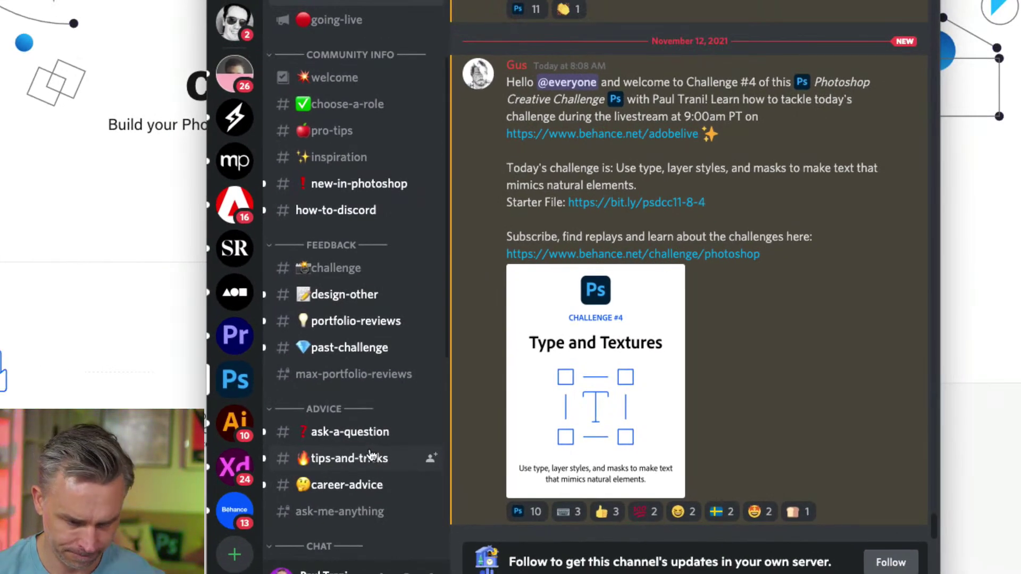
pyautogui.scroll(-5, 370, 455)
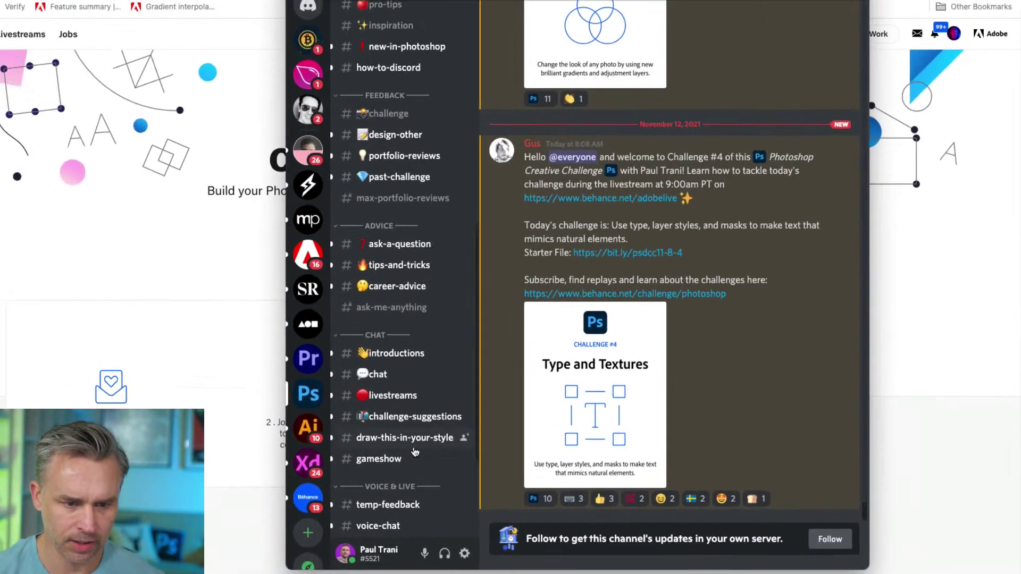
pyautogui.scroll(4, 416, 451)
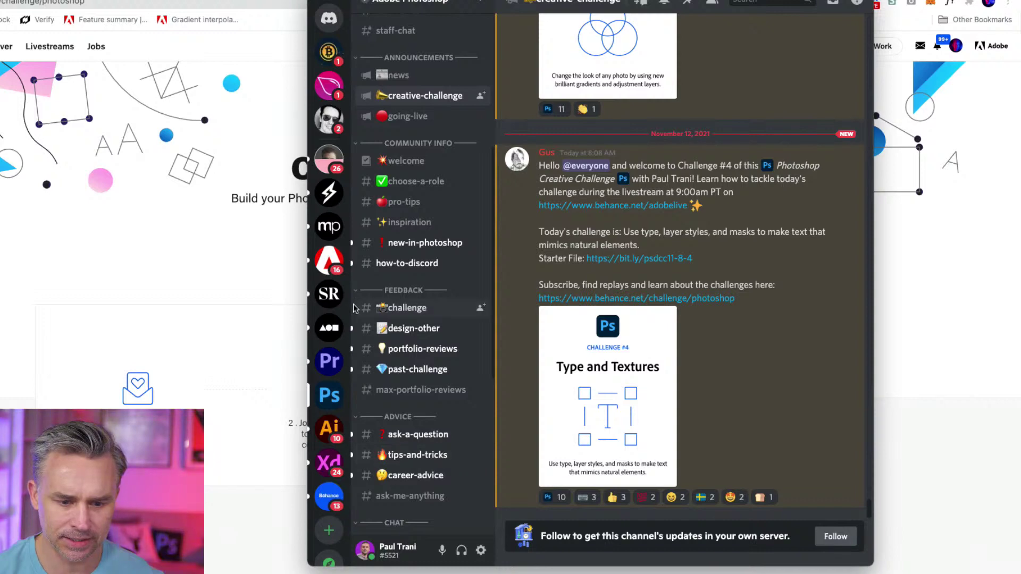
pyautogui.click(405, 308)
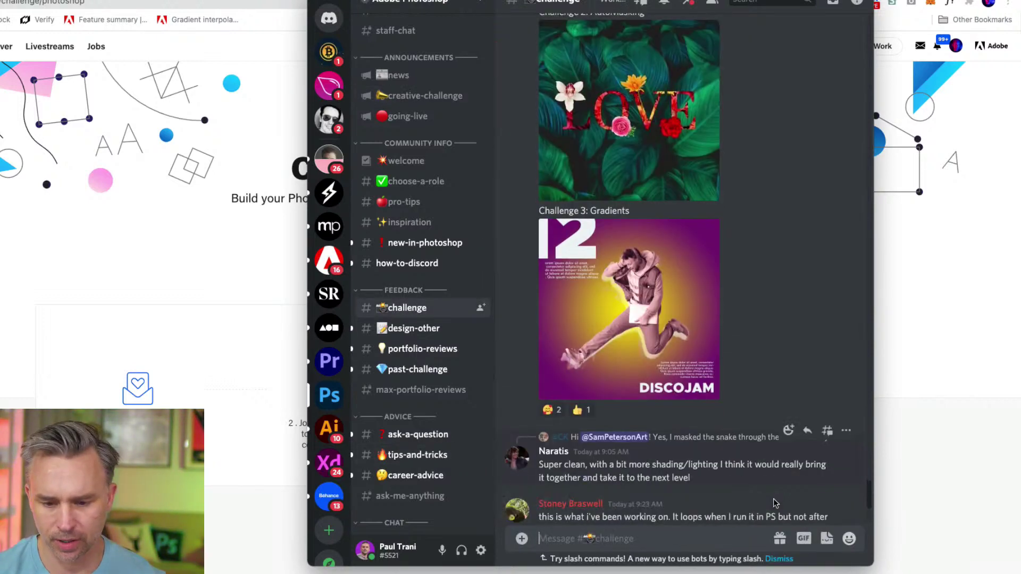
# - Look through the entries posted in the challenge channel and play the 03_Gradientsmoving_bkgd.mp4 video
pyautogui.scroll(5, 777, 323)
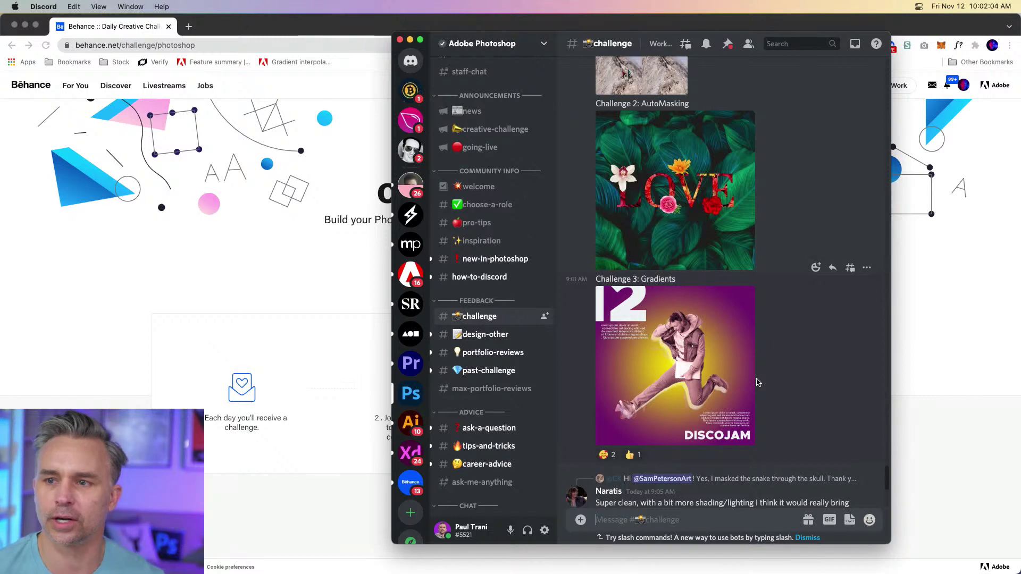
pyautogui.scroll(-5, 705, 336)
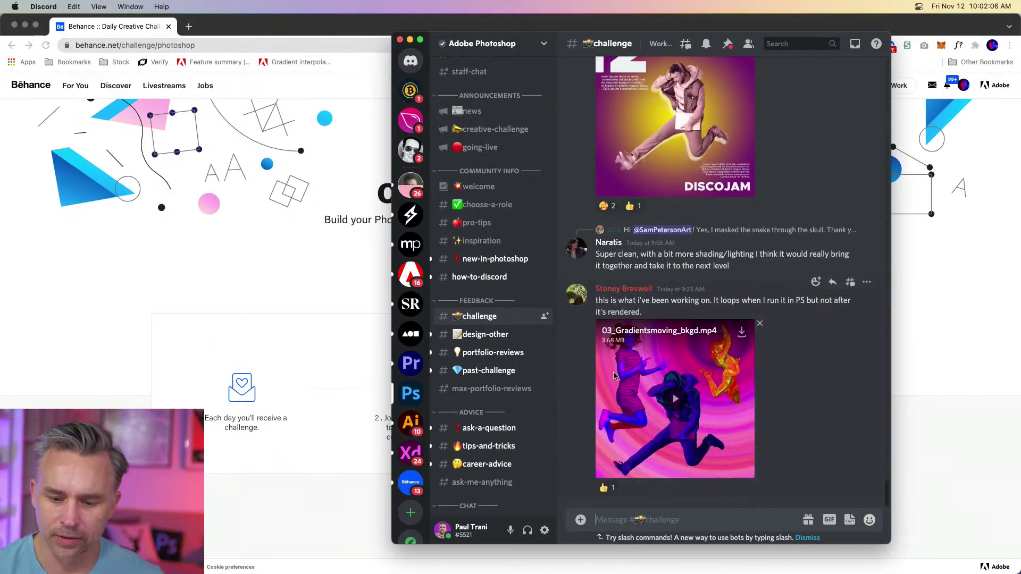
pyautogui.click(677, 400)
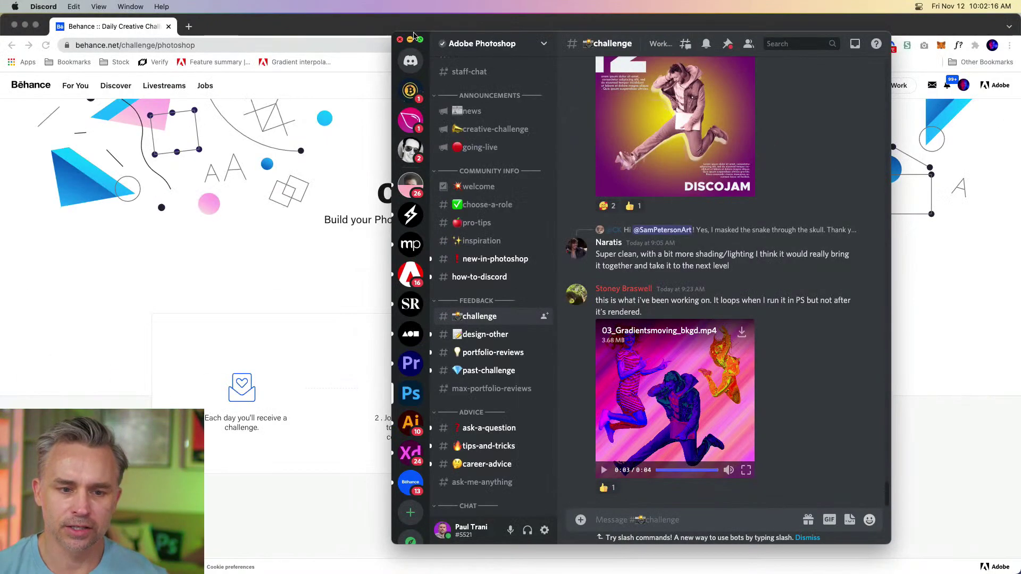
# - Minimise Discord and open the starter files of the Type and Textures challenge from the Behance challenge page
pyautogui.click(410, 40)
pyautogui.scroll(-10, 95, 354)
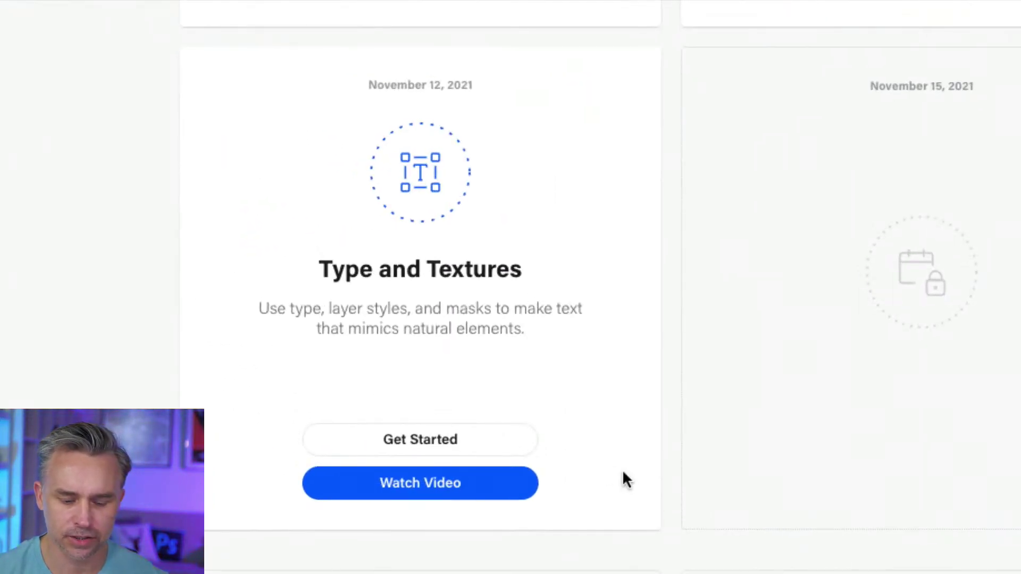
pyautogui.click(409, 448)
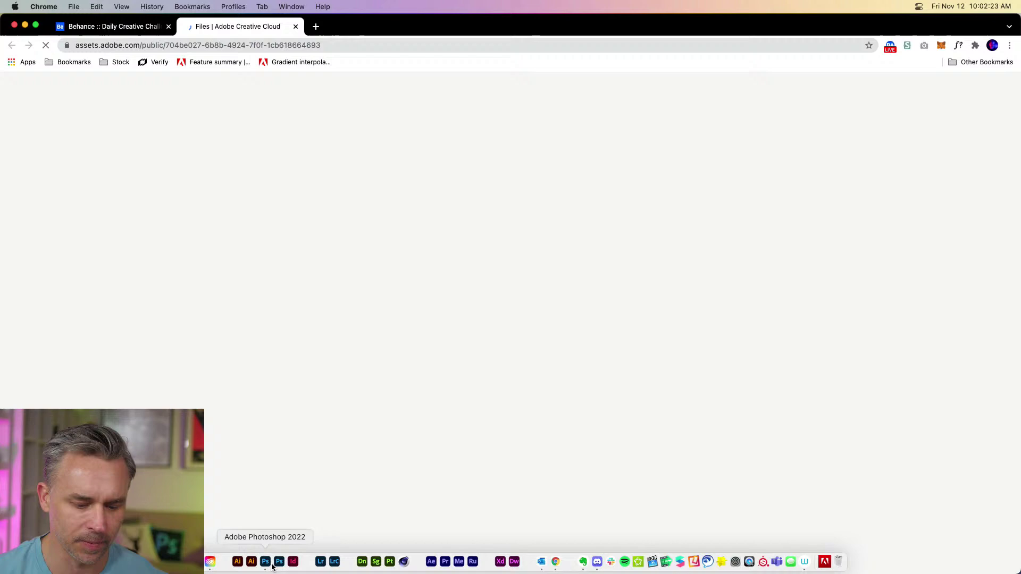
# - Switch to Photoshop 2022 and show the forest images Layer 2 and Layer 3 beneath the Nature is Art text in 04_Type.psd
pyautogui.click(265, 562)
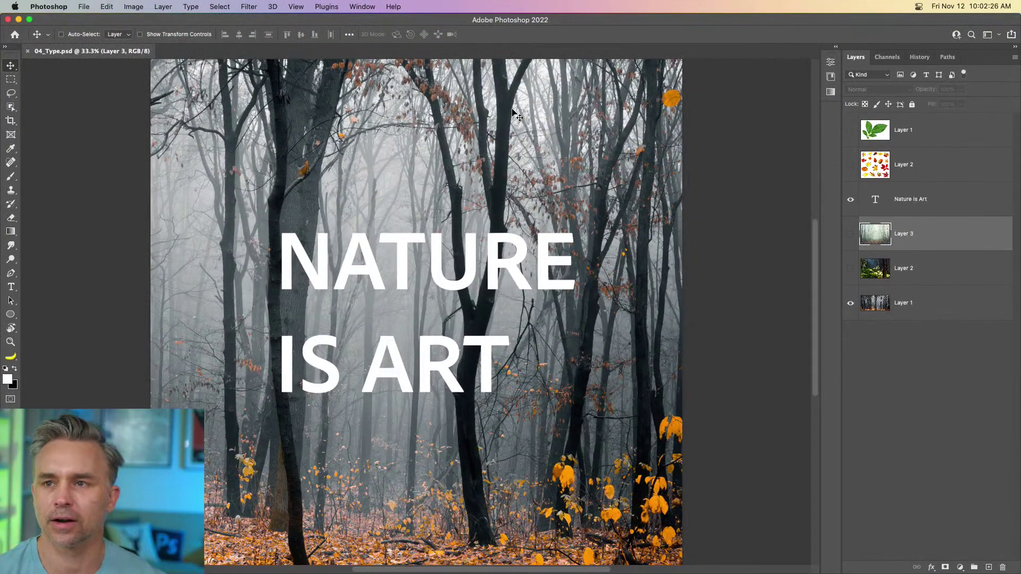
pyautogui.hscroll(-1, 513, 114)
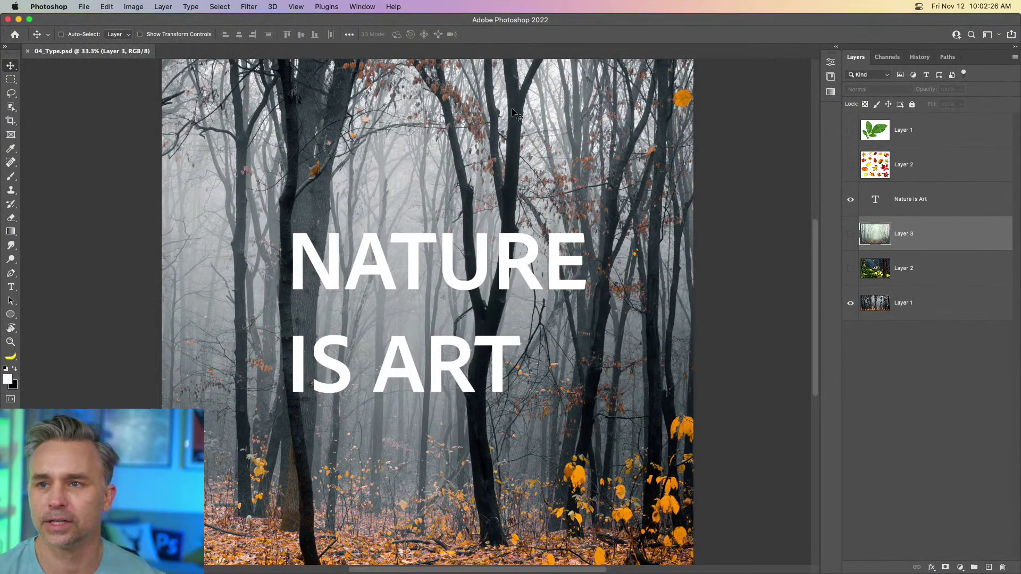
pyautogui.click(981, 203)
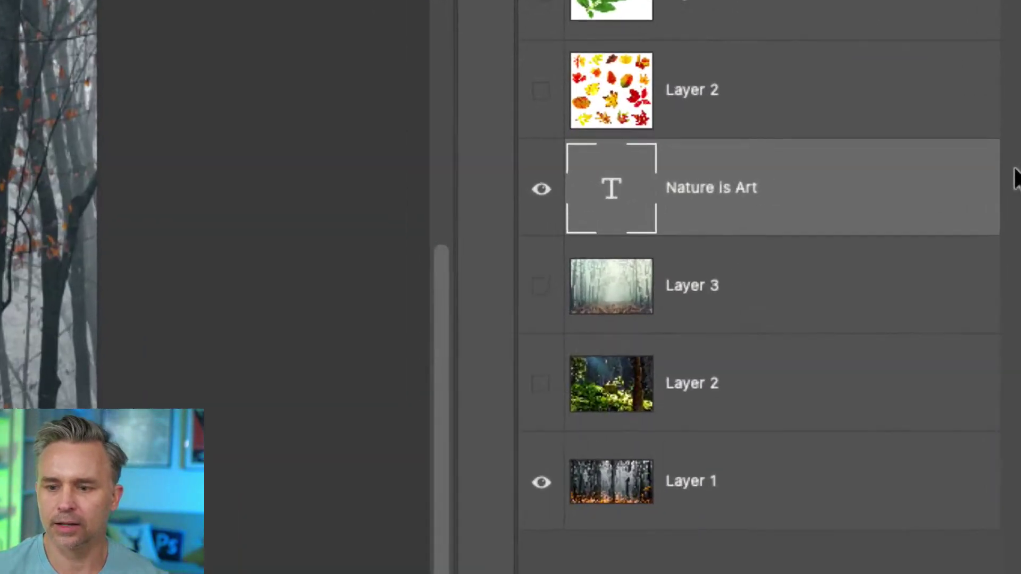
pyautogui.click(712, 491)
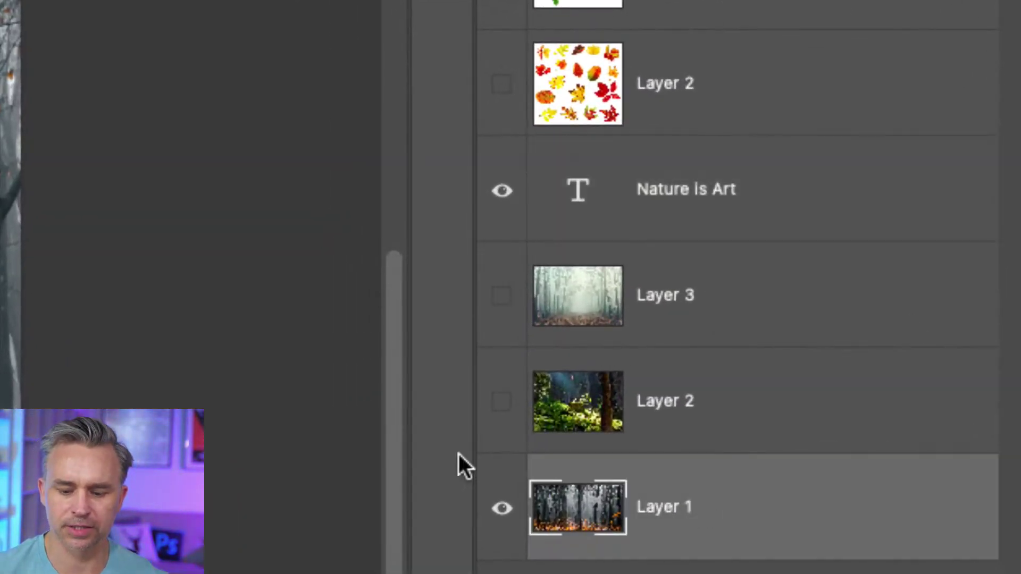
pyautogui.click(500, 403)
pyautogui.click(502, 298)
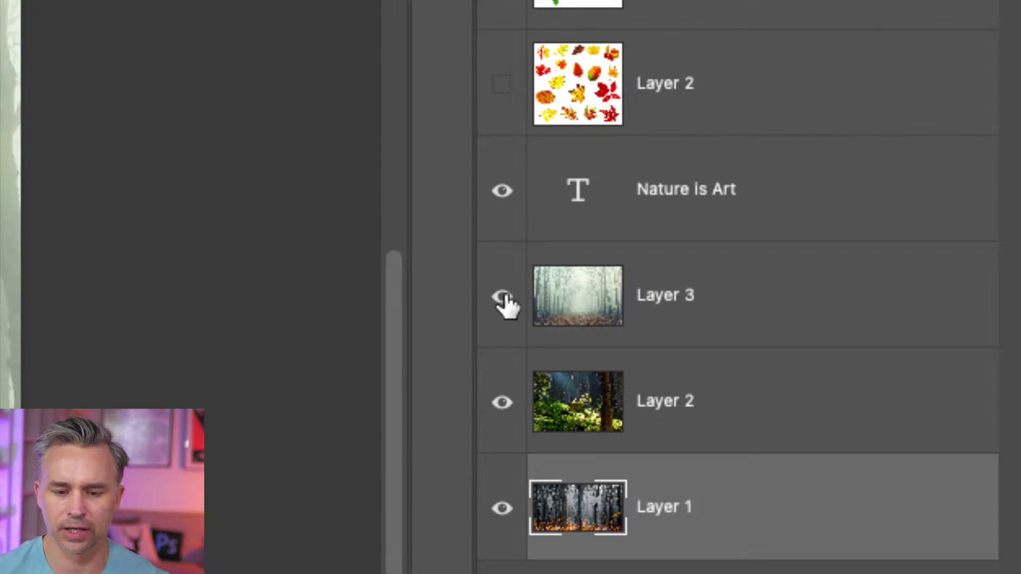
pyautogui.click(720, 202)
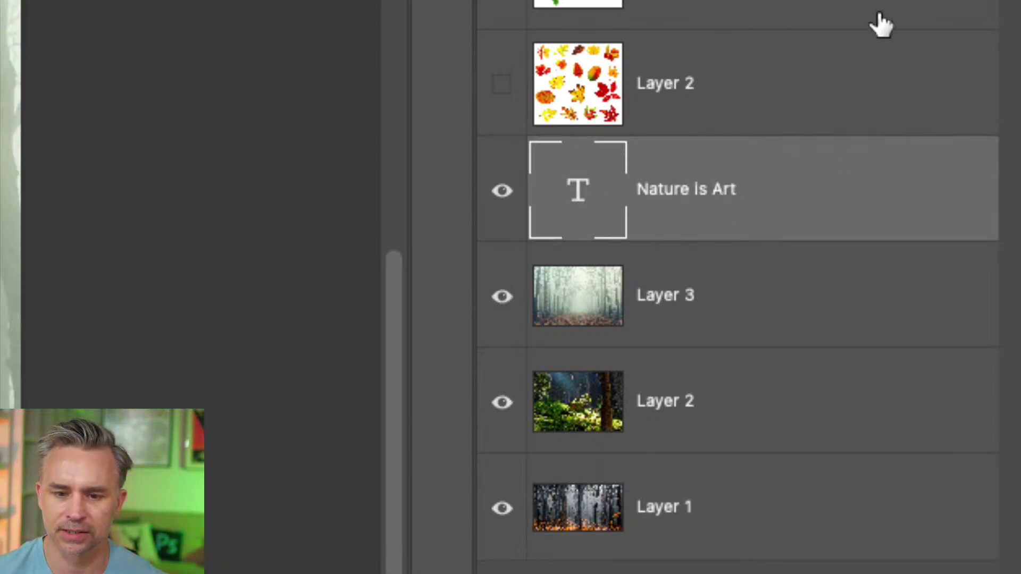
# - Toggle the visibility of the leaf, text and forest layers to examine what each contains
pyautogui.click(502, 345)
pyautogui.click(502, 240)
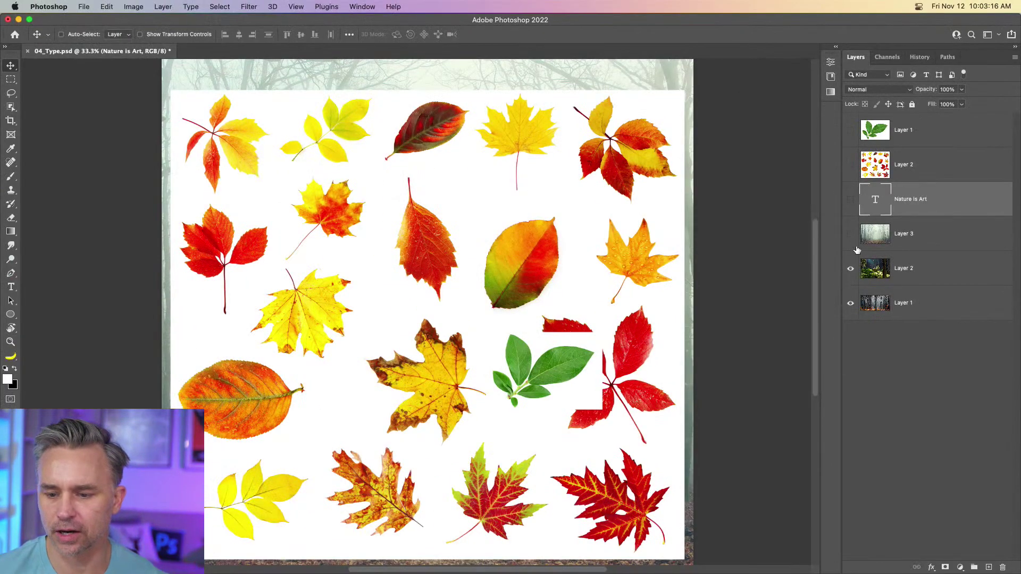
pyautogui.moveTo(857, 250); pyautogui.dragTo(843, 278)
pyautogui.click(848, 269)
pyautogui.click(850, 235)
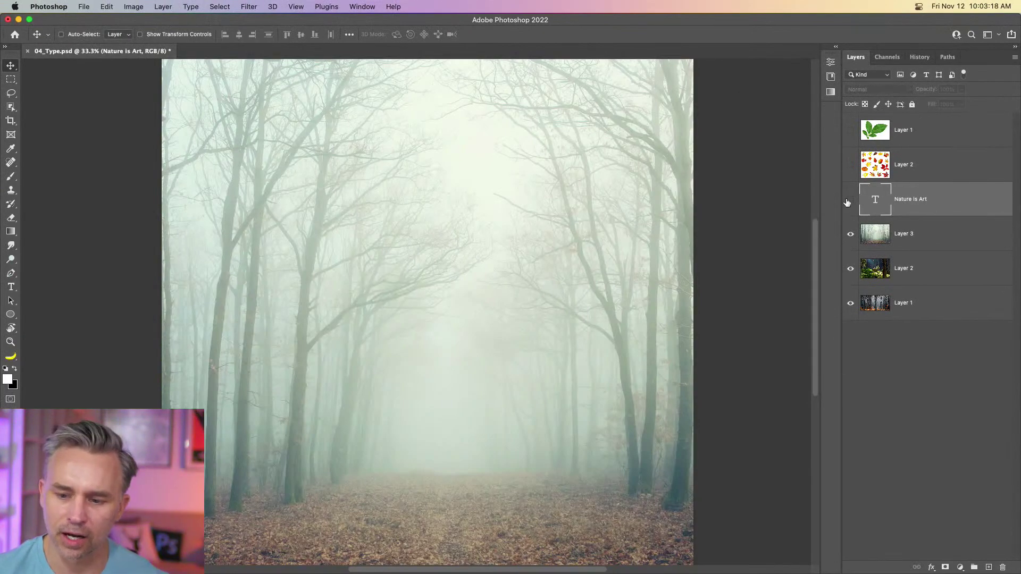
pyautogui.click(851, 200)
pyautogui.click(850, 164)
pyautogui.click(851, 132)
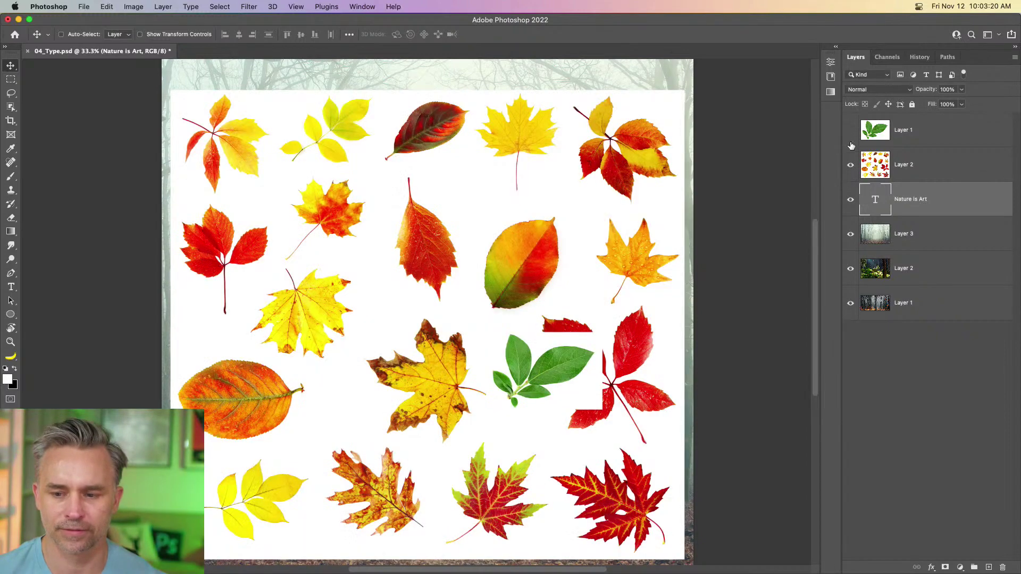
pyautogui.click(851, 165)
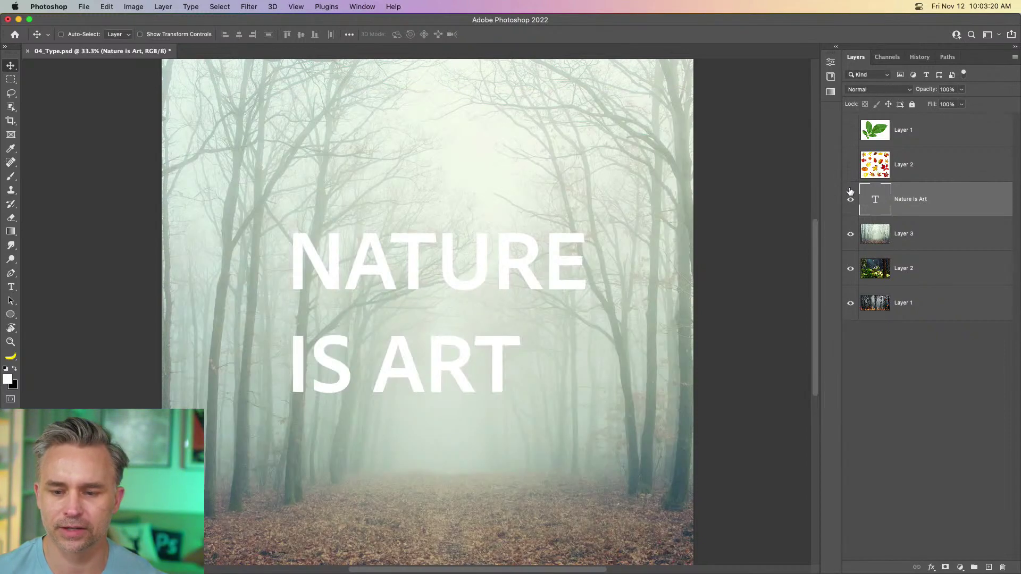
# - Compare the forest backgrounds behind the text, hiding the green forest Layer 2 and showing the foggy Layer 3
pyautogui.click(851, 235)
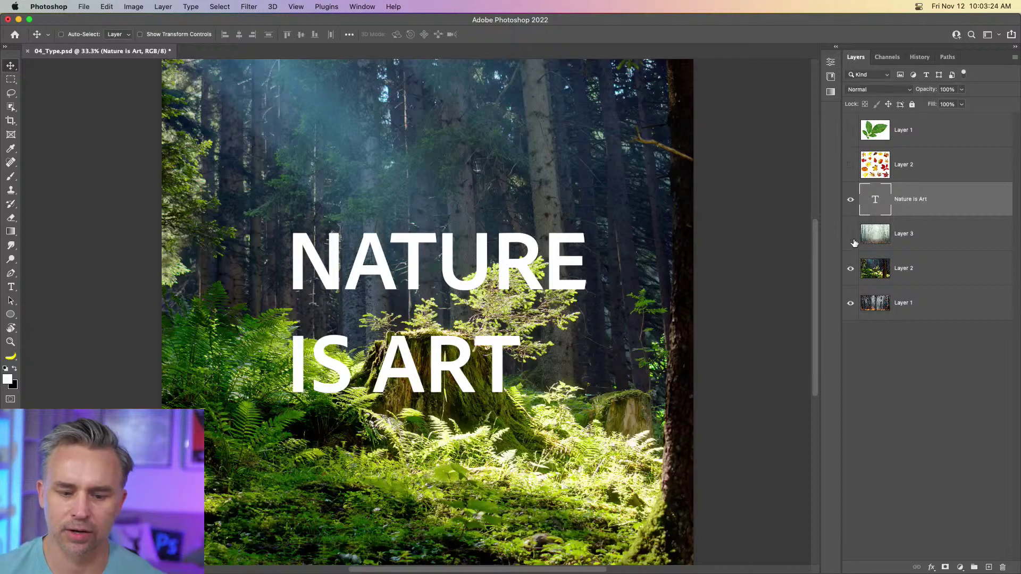
pyautogui.click(878, 273)
pyautogui.click(851, 269)
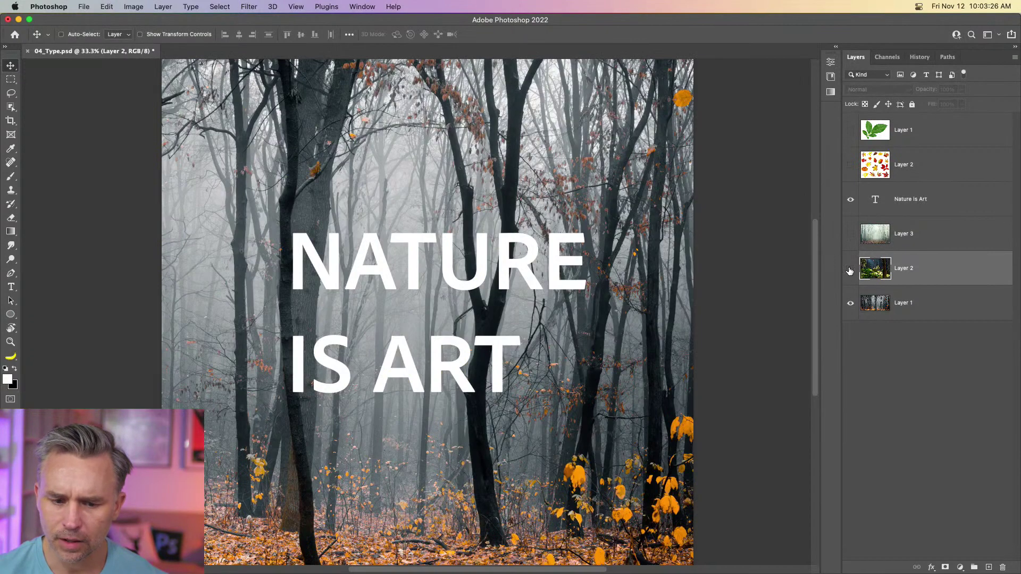
pyautogui.click(867, 304)
pyautogui.click(851, 234)
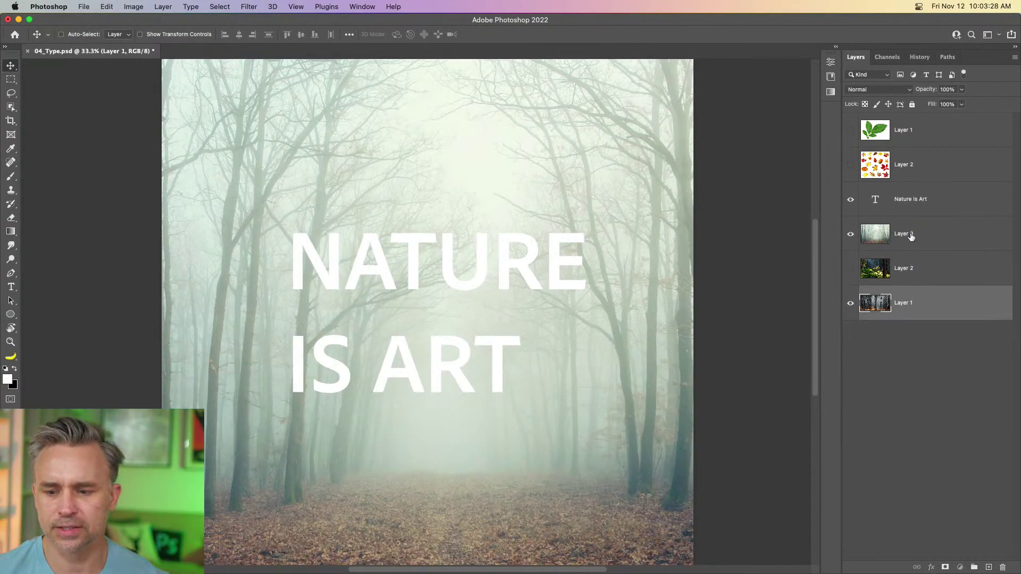
# - Show the Nature is Art text layer's properties and hide Layer 3 to use the dark autumn forest as background
pyautogui.click(914, 243)
pyautogui.click(913, 205)
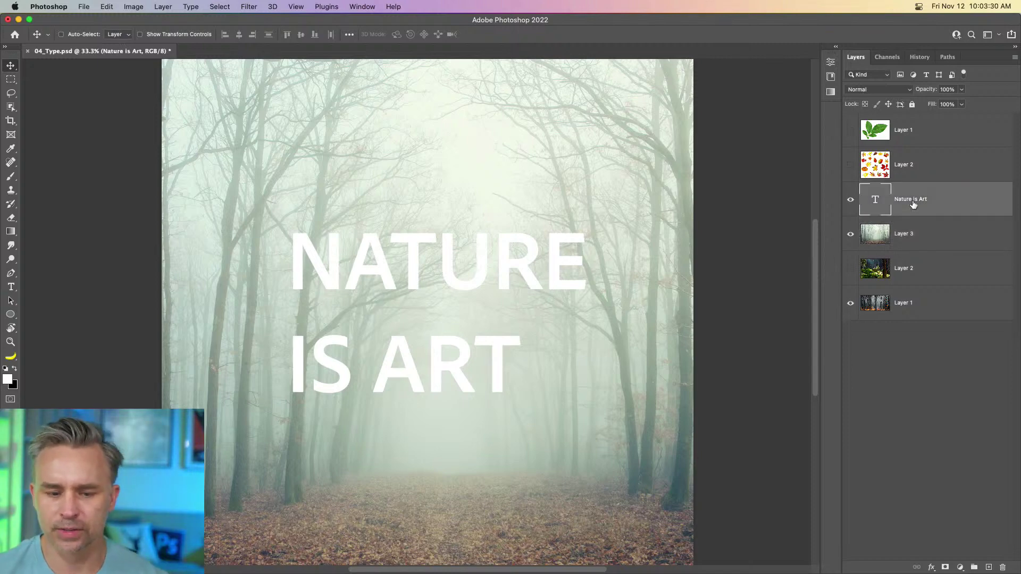
pyautogui.click(837, 49)
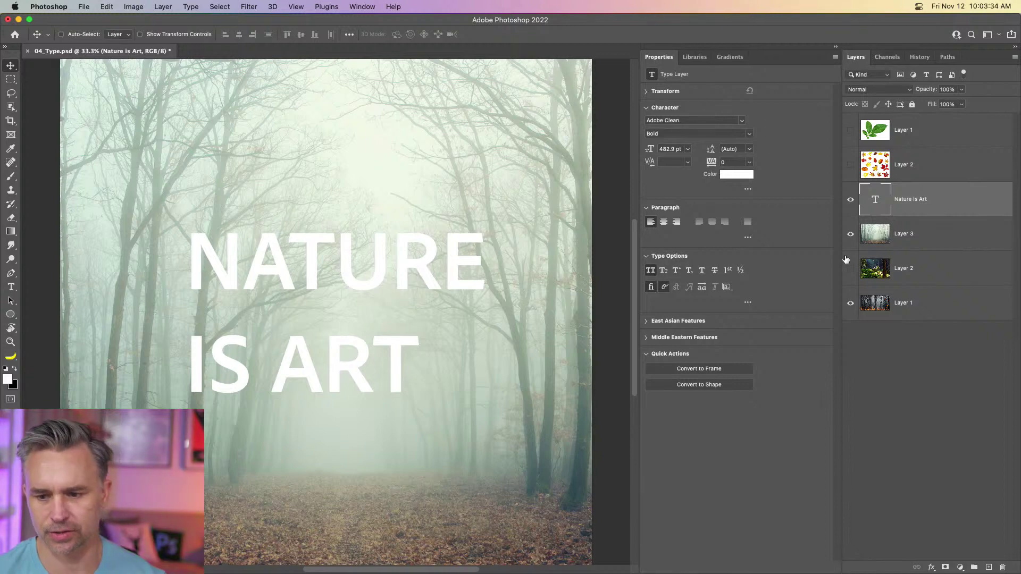
pyautogui.click(850, 234)
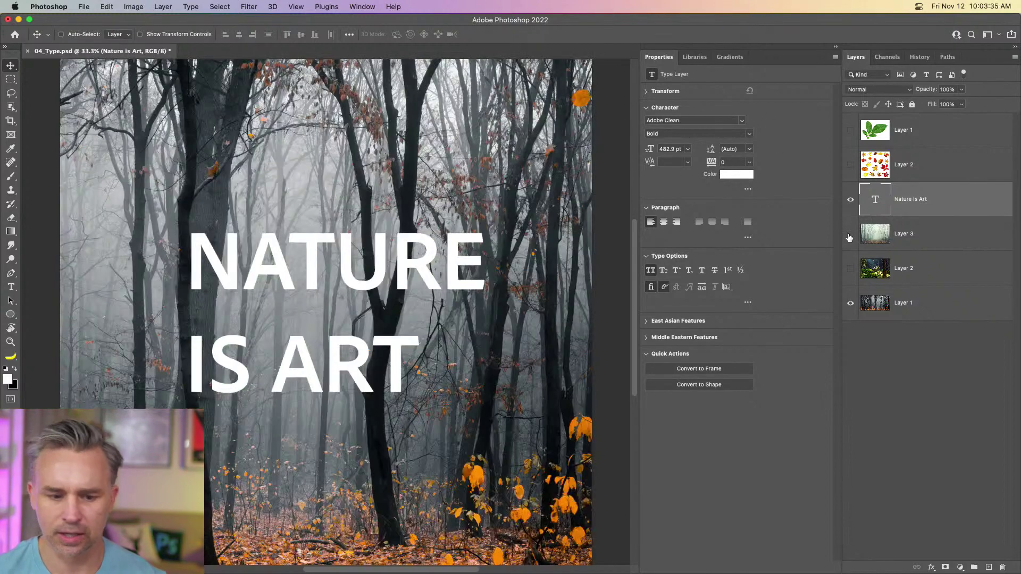
# - Filter the fonts to Sans Serif and set the Nature is Art text in FatFrank
pyautogui.click(743, 121)
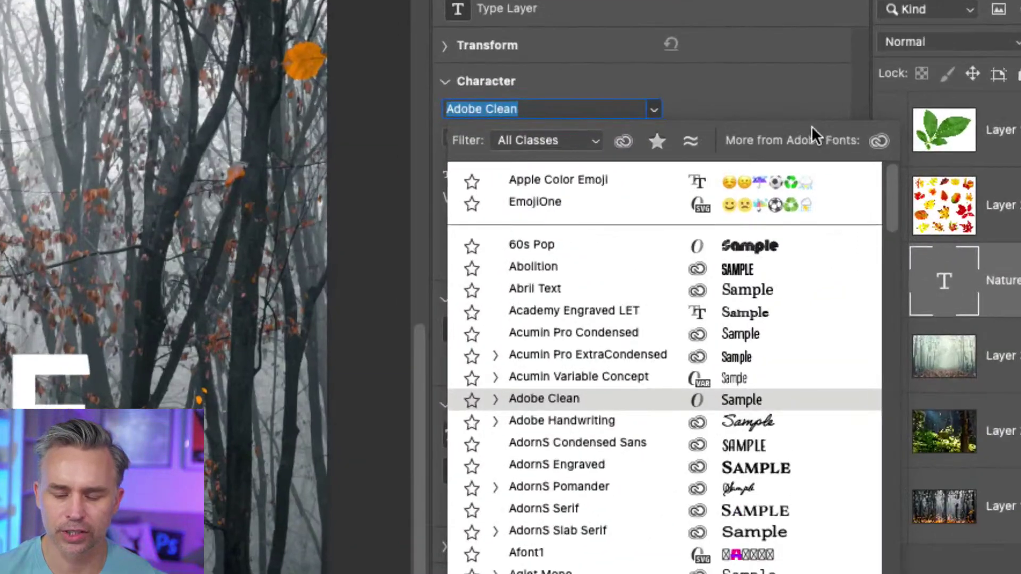
pyautogui.click(549, 137)
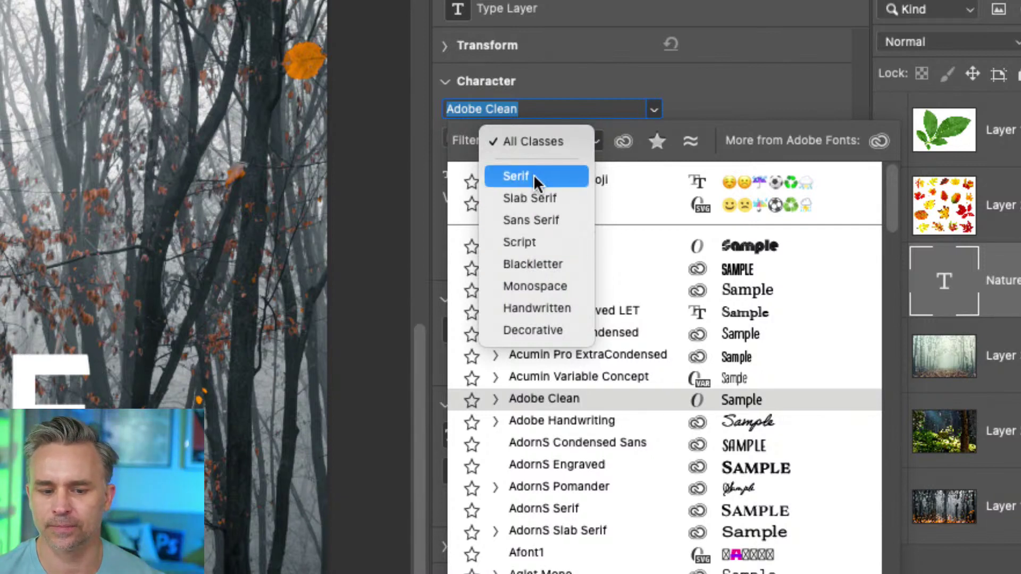
pyautogui.click(550, 218)
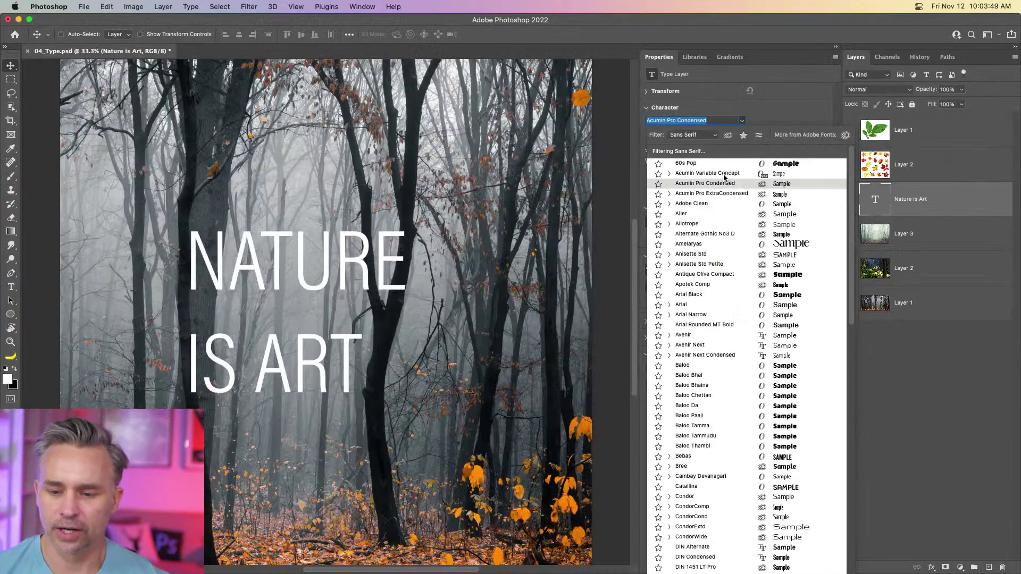
pyautogui.click(638, 223)
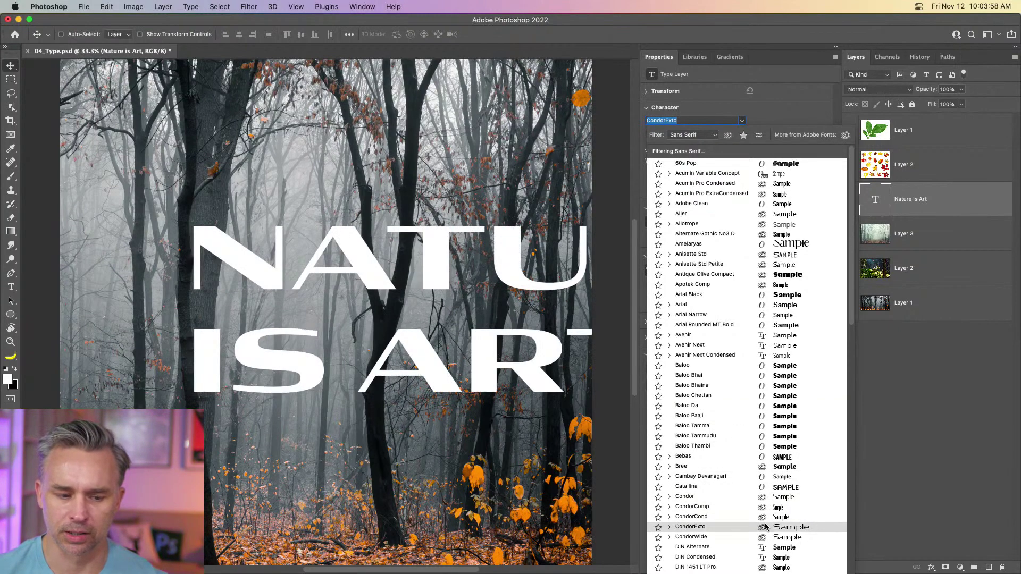
pyautogui.scroll(-5, 761, 564)
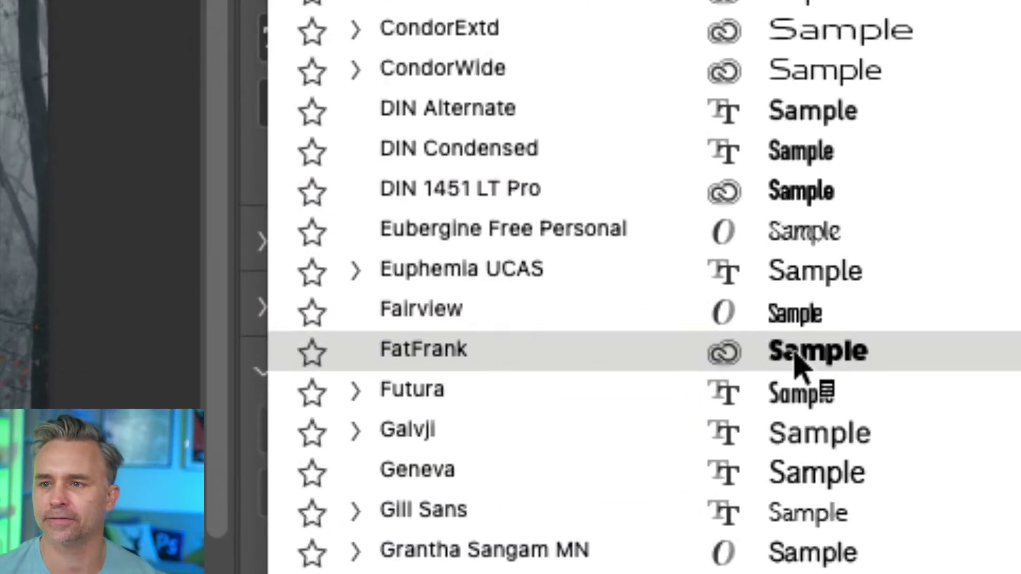
pyautogui.click(796, 354)
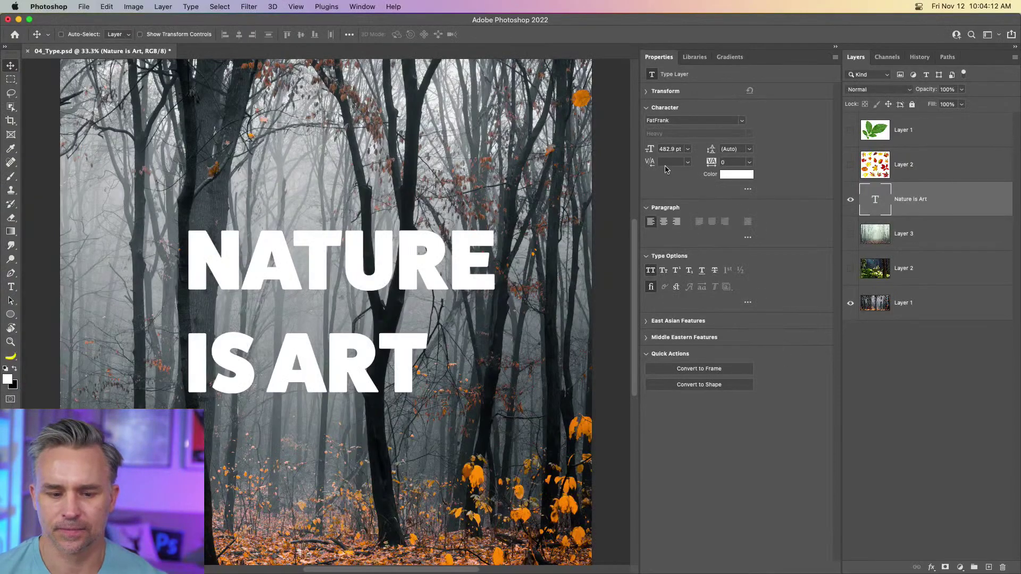
# - Move the NATURE IS ART text slightly to the left on the forest image
pyautogui.moveTo(239, 244); pyautogui.dragTo(186, 234)
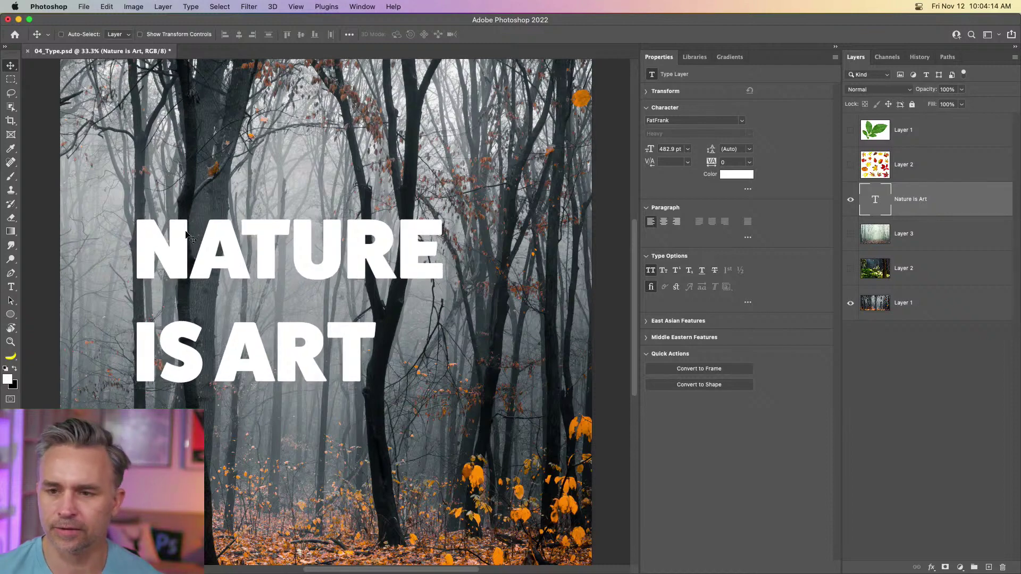
pyautogui.moveTo(229, 261); pyautogui.dragTo(252, 270)
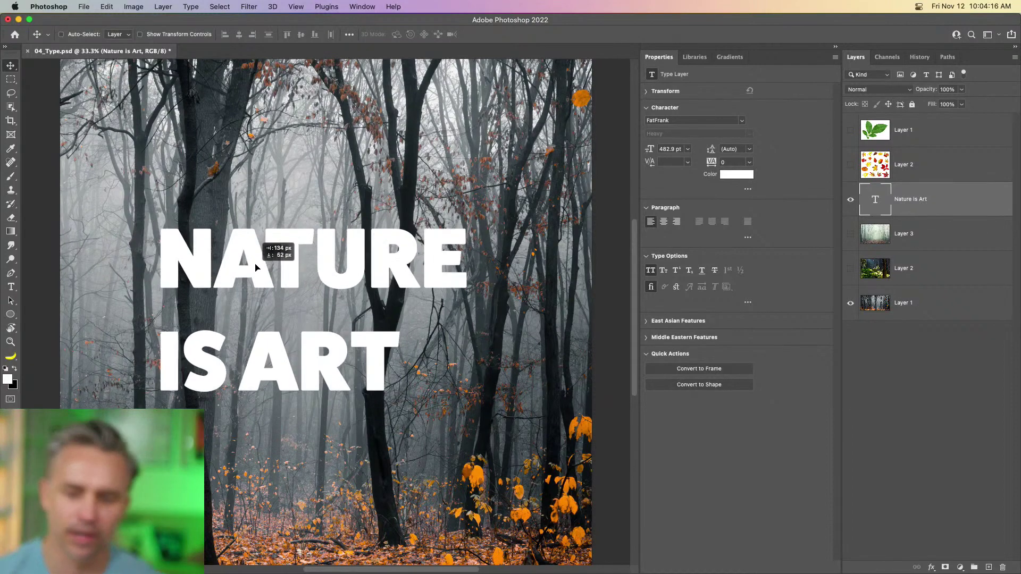
# - Open the Adobe Fonts website from the text layer's font list to browse more fonts
pyautogui.click(742, 121)
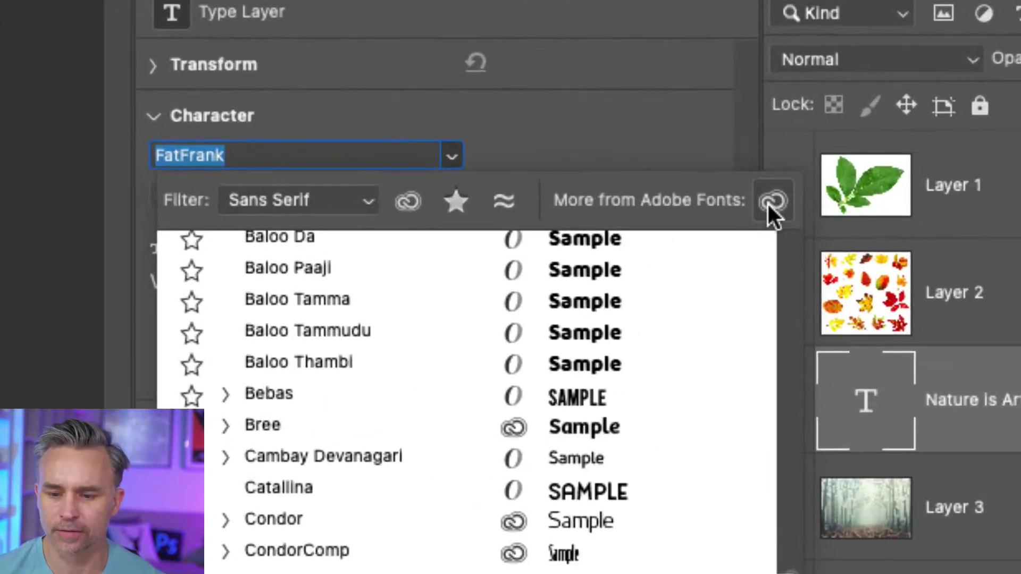
pyautogui.click(771, 202)
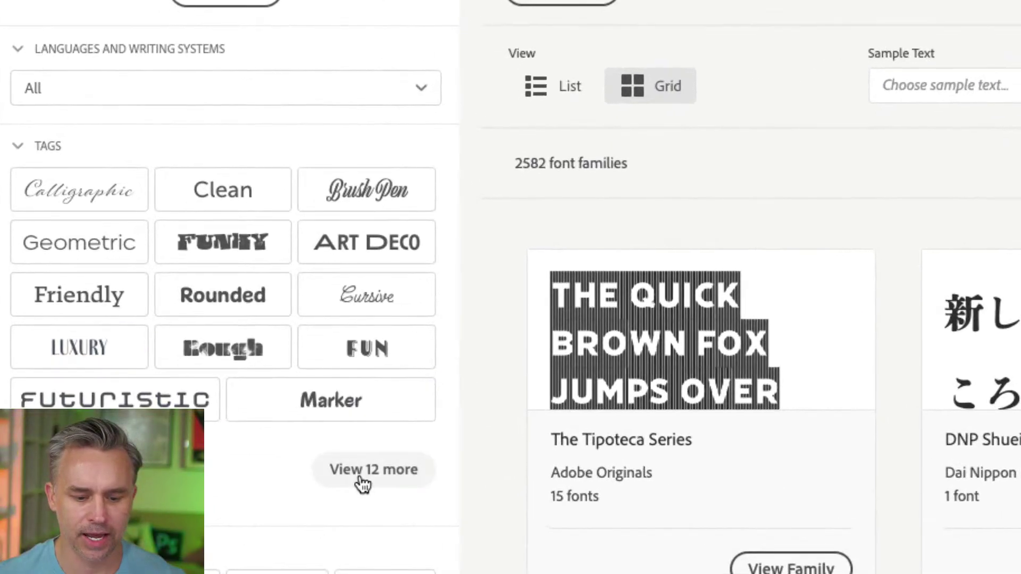
# - Show all the font tags, filter the Adobe Fonts library by Cursive and open the Charcuterie Cursive family
pyautogui.click(175, 375)
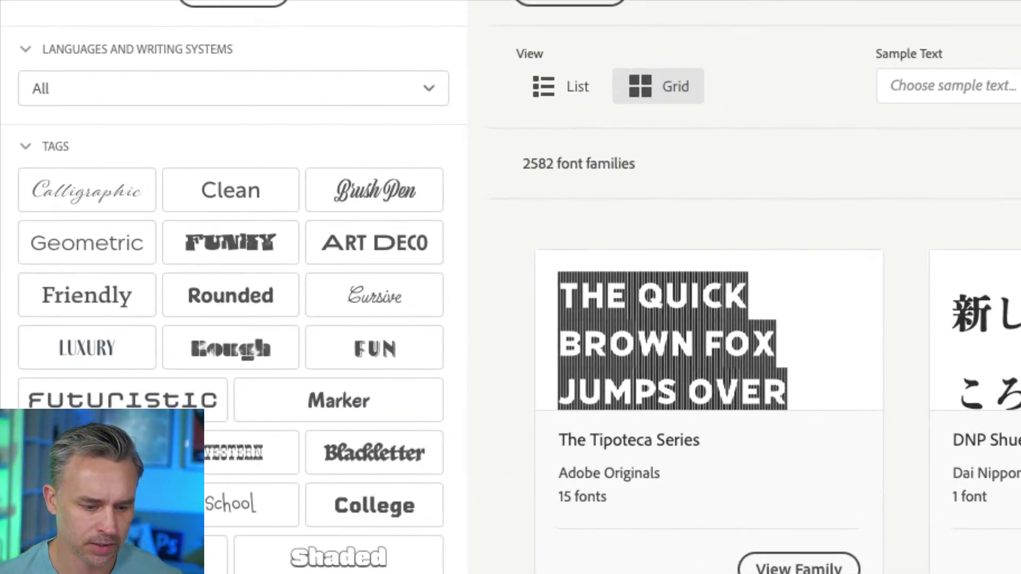
pyautogui.scroll(-2, 510, 287)
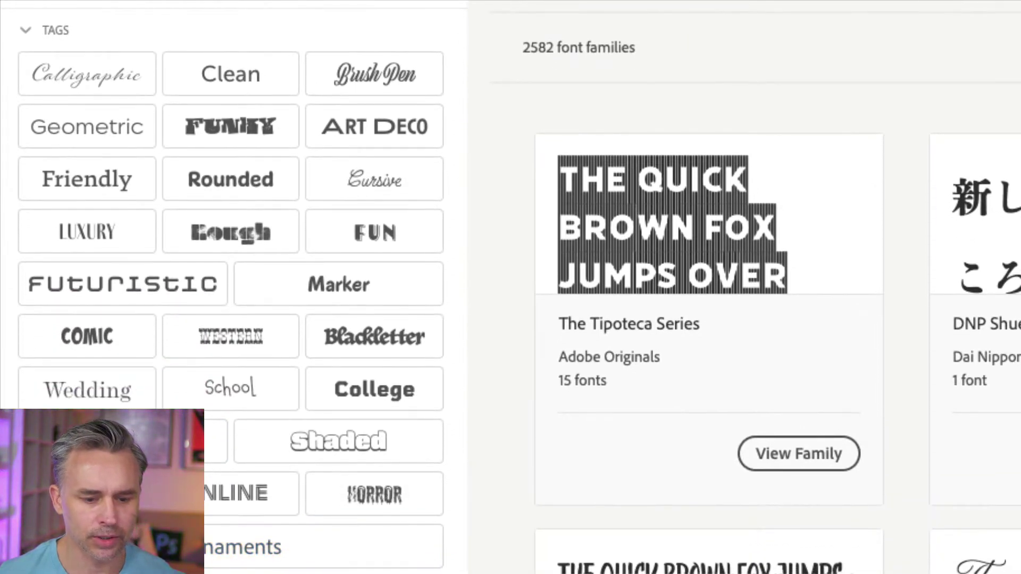
pyautogui.scroll(1, 5, 71)
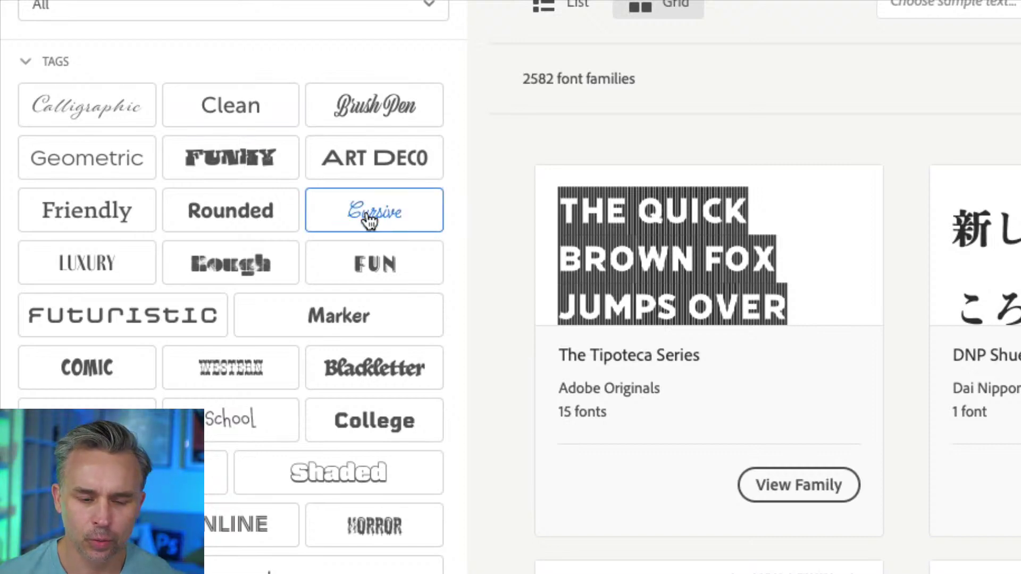
pyautogui.click(369, 220)
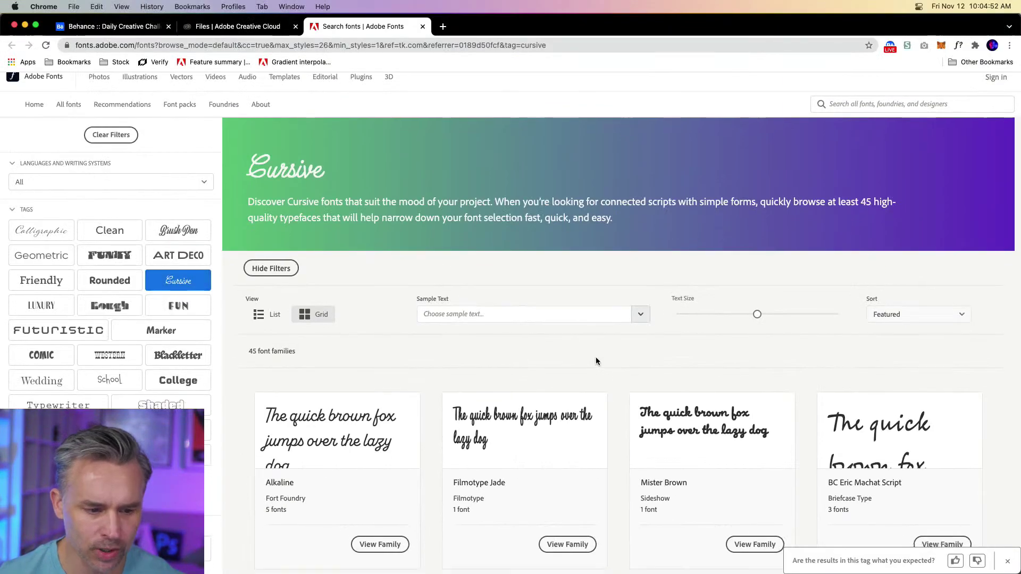
pyautogui.scroll(-5, 596, 361)
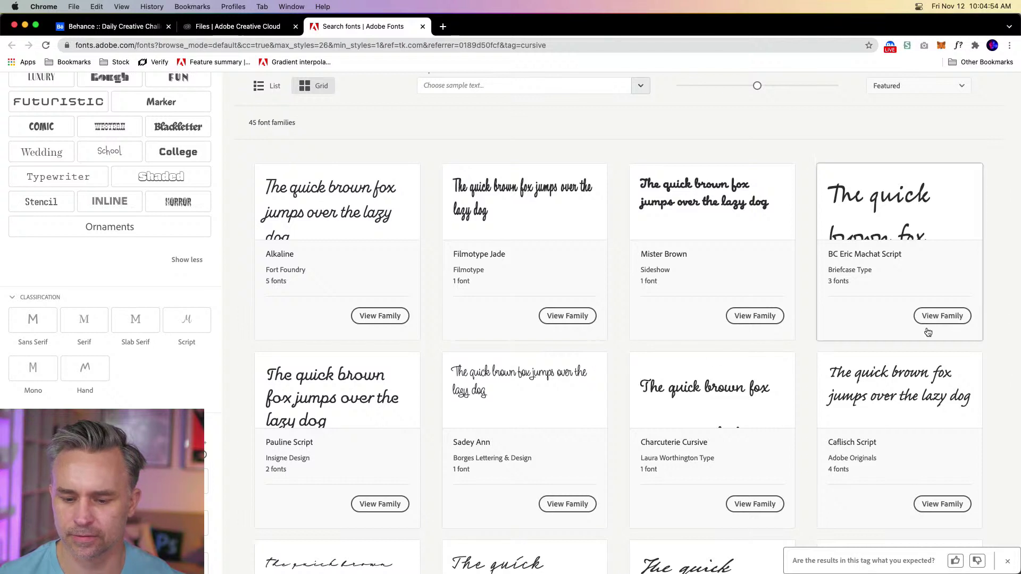
pyautogui.click(743, 505)
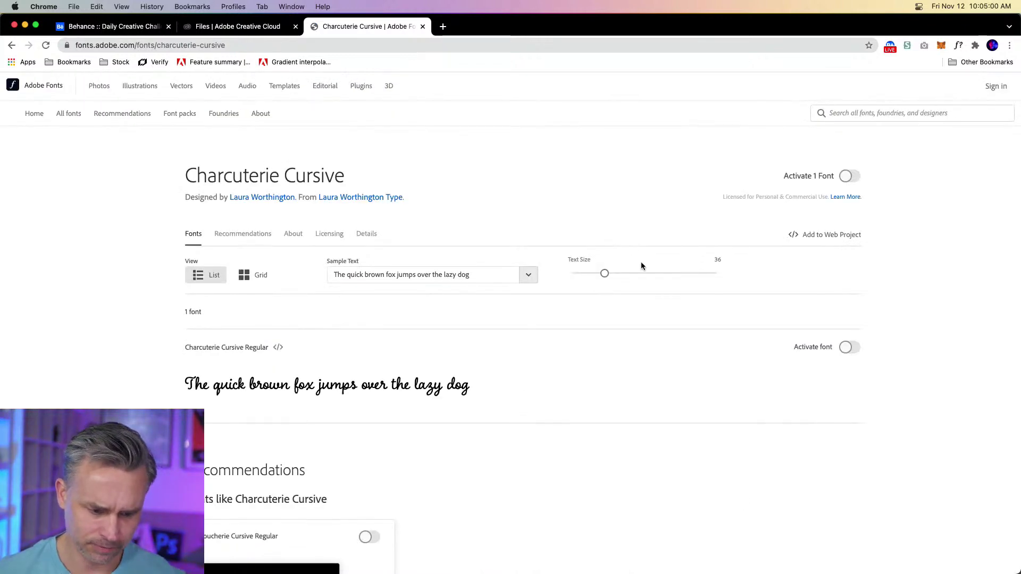
pyautogui.scroll(-2, 640, 262)
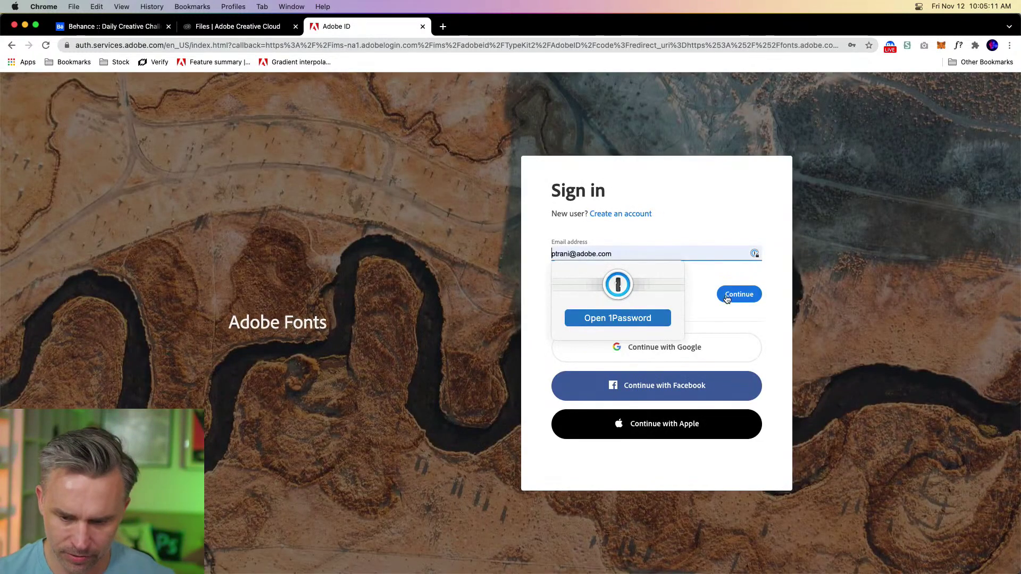
# - Sign in to Adobe Fonts with the company or school account and briefly open the Creative Cloud desktop app
pyautogui.click(728, 298)
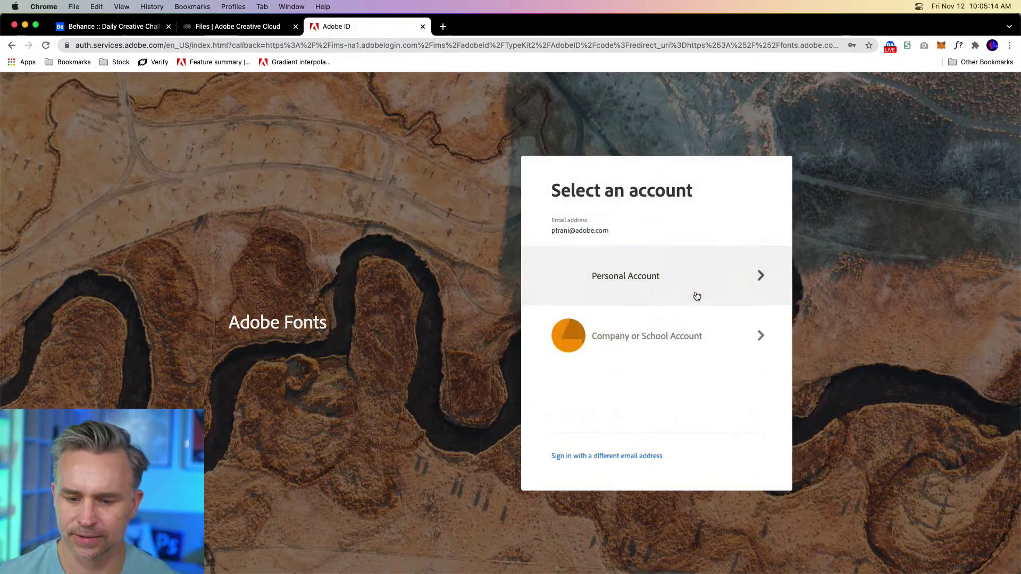
pyautogui.click(565, 335)
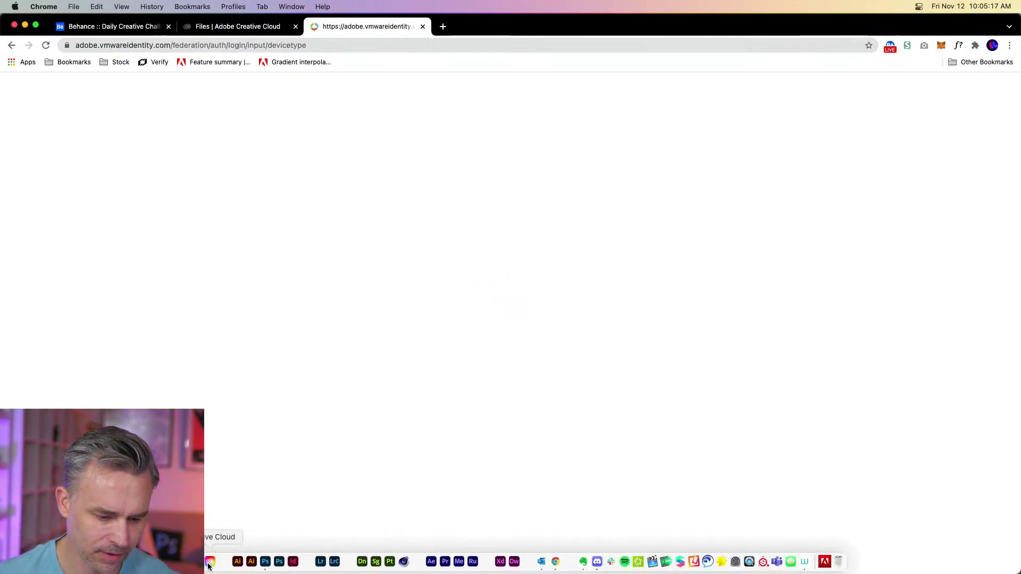
pyautogui.click(209, 564)
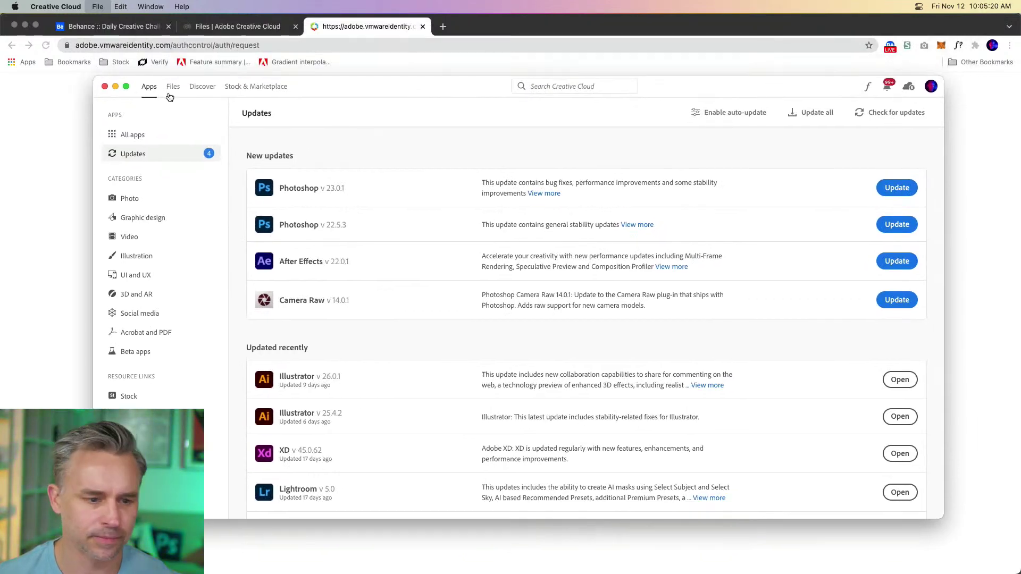
pyautogui.click(117, 83)
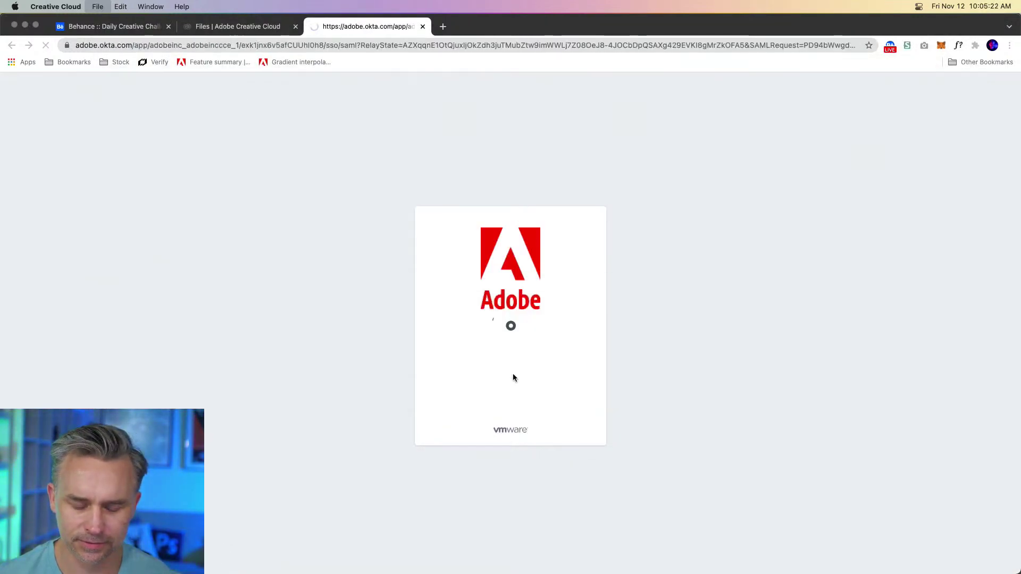
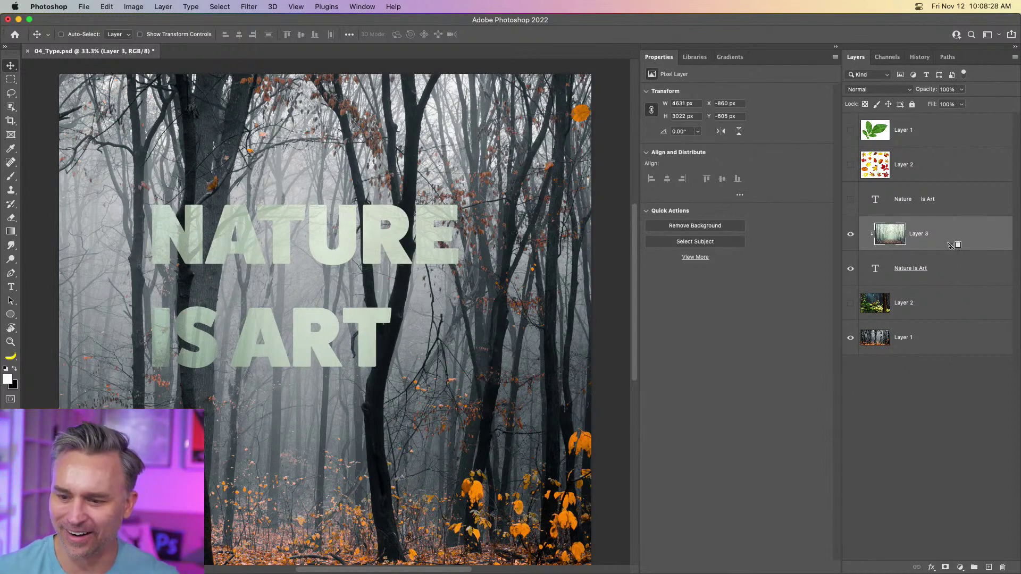
# - Release Layer 3 from its clipping mask, place it below the Nature is Art text layer and hide it
pyautogui.keyDown('alt'); pyautogui.click(953, 251); pyautogui.keyUp('alt')
pyautogui.moveTo(897, 233); pyautogui.dragTo(901, 281)
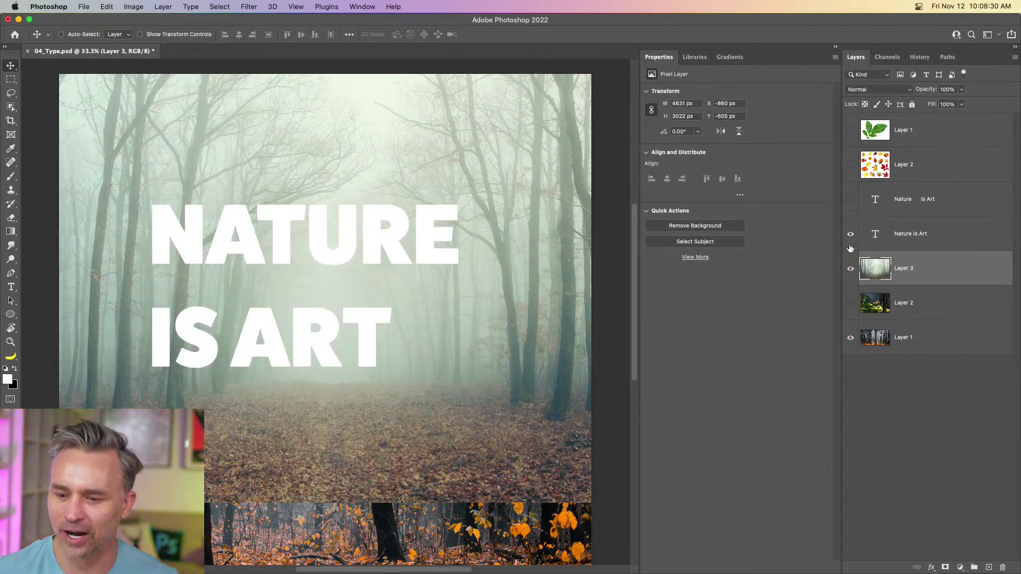
pyautogui.click(850, 271)
# - Hide the FatFrank Nature is Art layer and show the Charcuterie Cursive version, selecting it
pyautogui.click(939, 235)
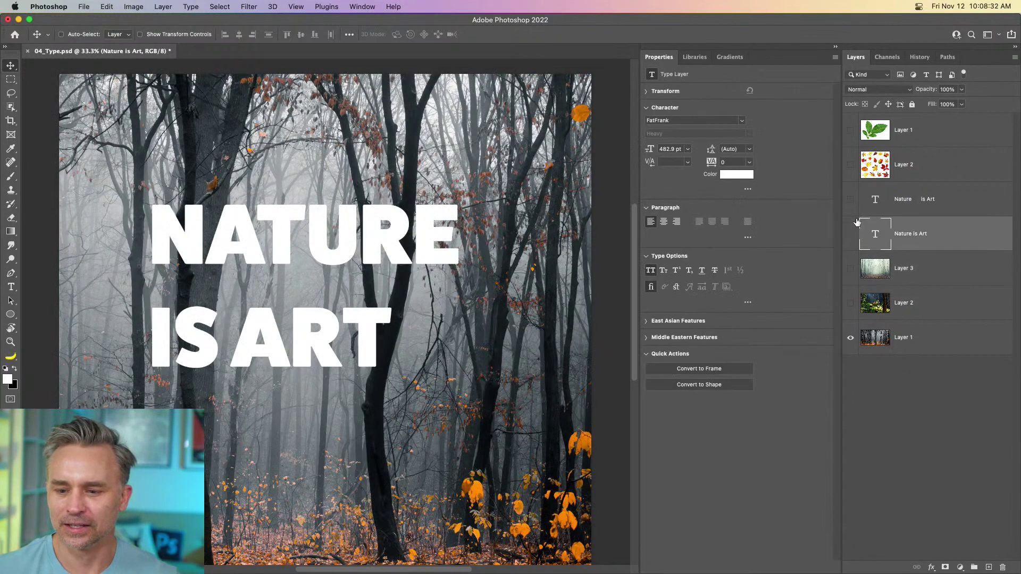
pyautogui.click(850, 234)
pyautogui.click(850, 199)
pyautogui.click(947, 201)
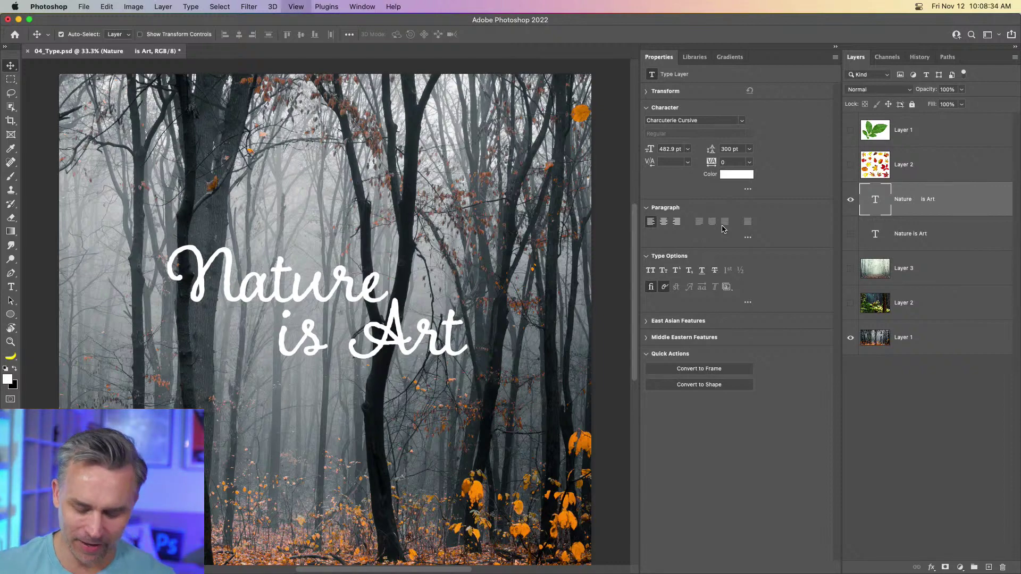
# - Try All Caps on the Charcuterie Cursive text
pyautogui.press('super+equal')
pyautogui.press('super+equal')
pyautogui.press('super+equal')
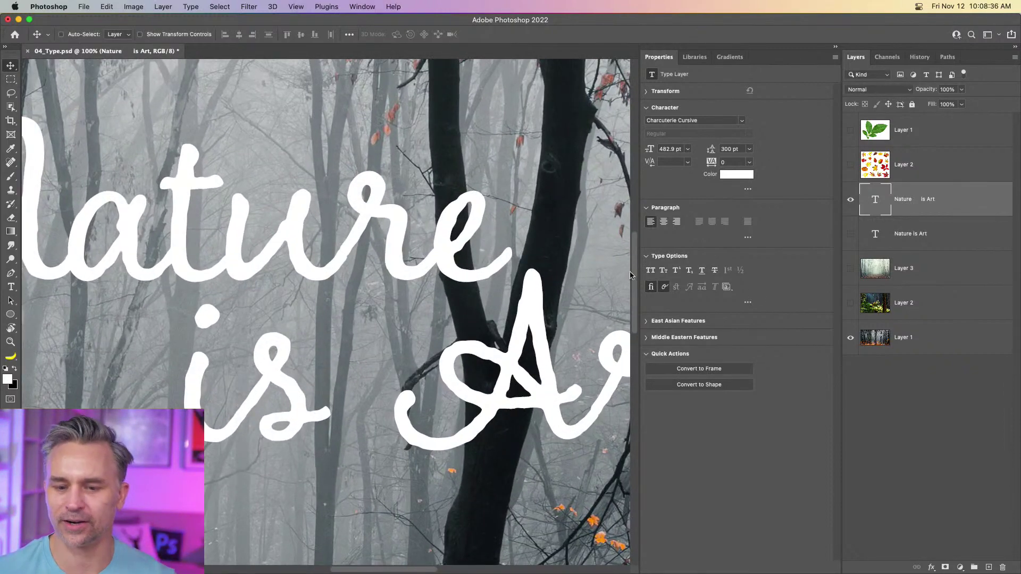
pyautogui.click(649, 271)
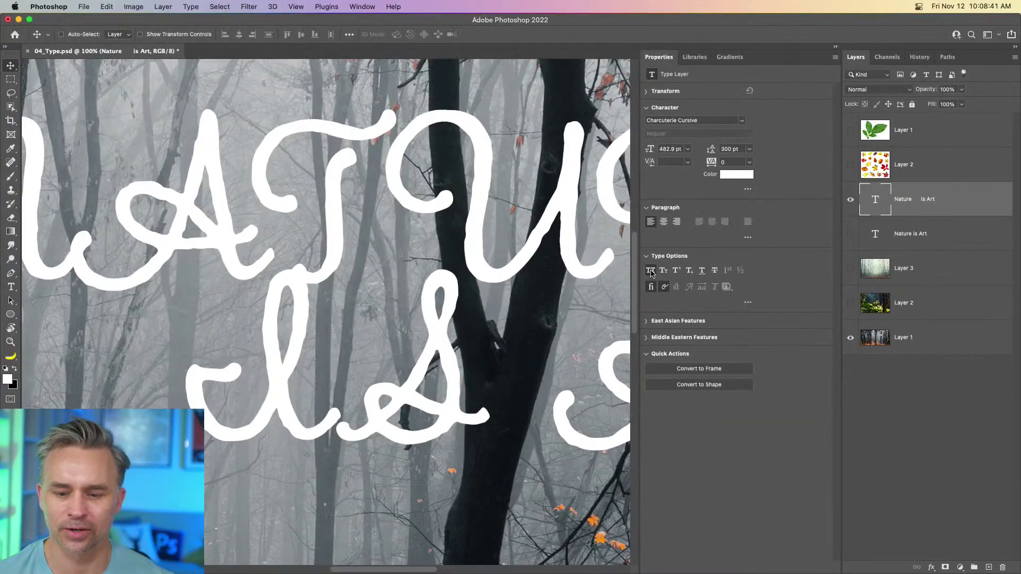
pyautogui.click(652, 259)
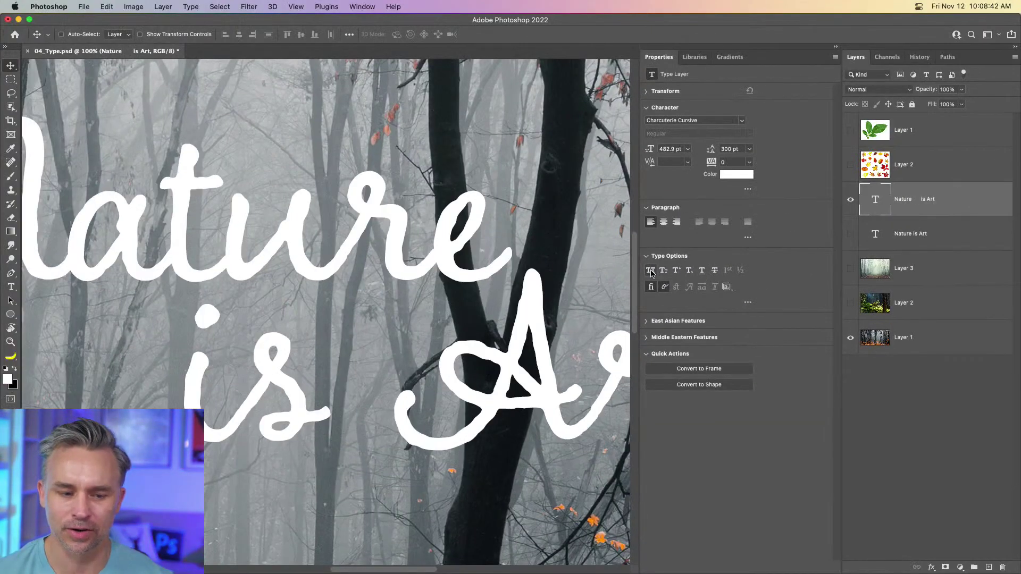
pyautogui.press('super+minus')
pyautogui.press('super+minus')
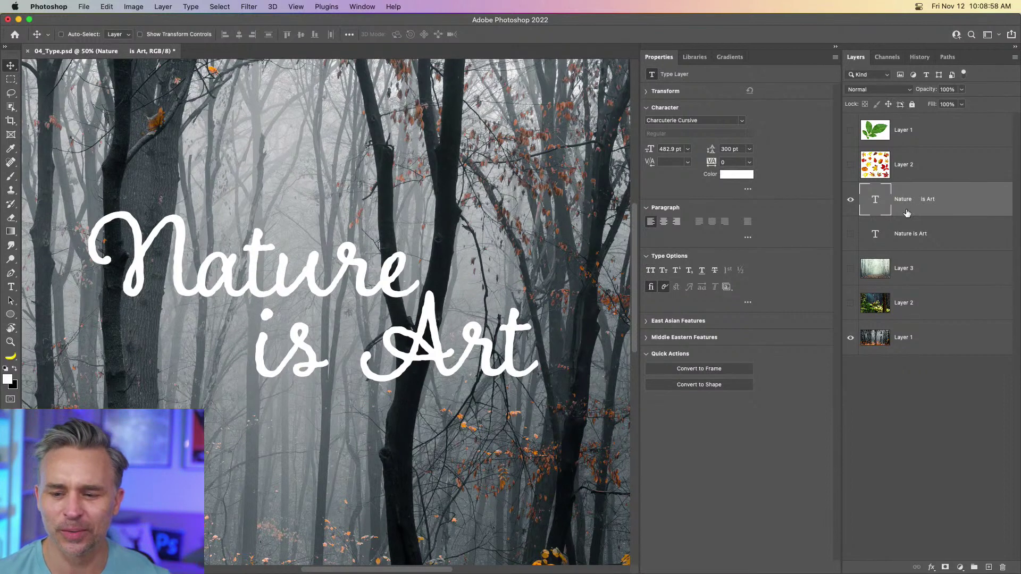
# - Display the FatFrank text instead of the cursive one and move it about 191 px right and 121 px down
pyautogui.click(851, 201)
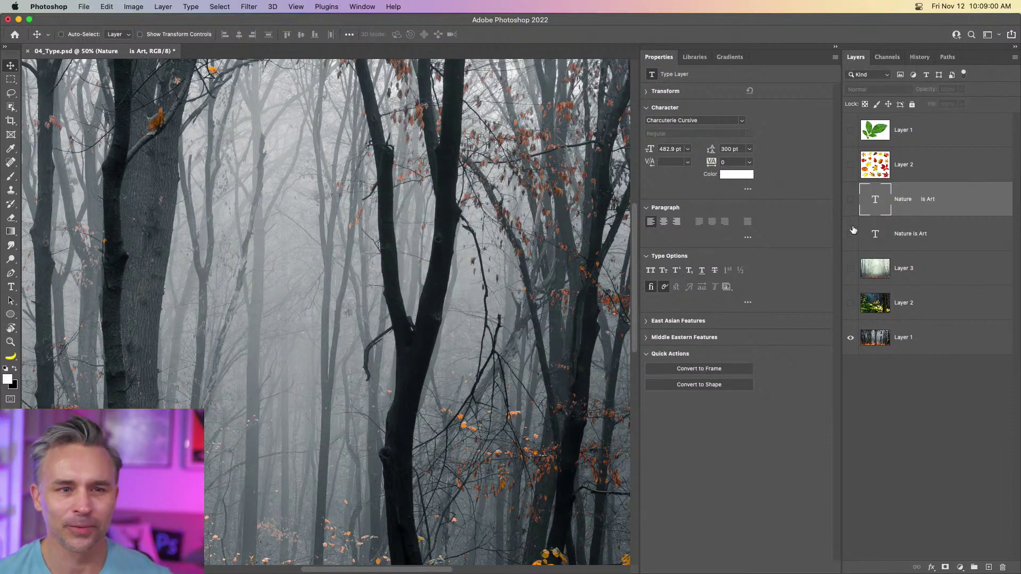
pyautogui.click(851, 234)
pyautogui.click(936, 236)
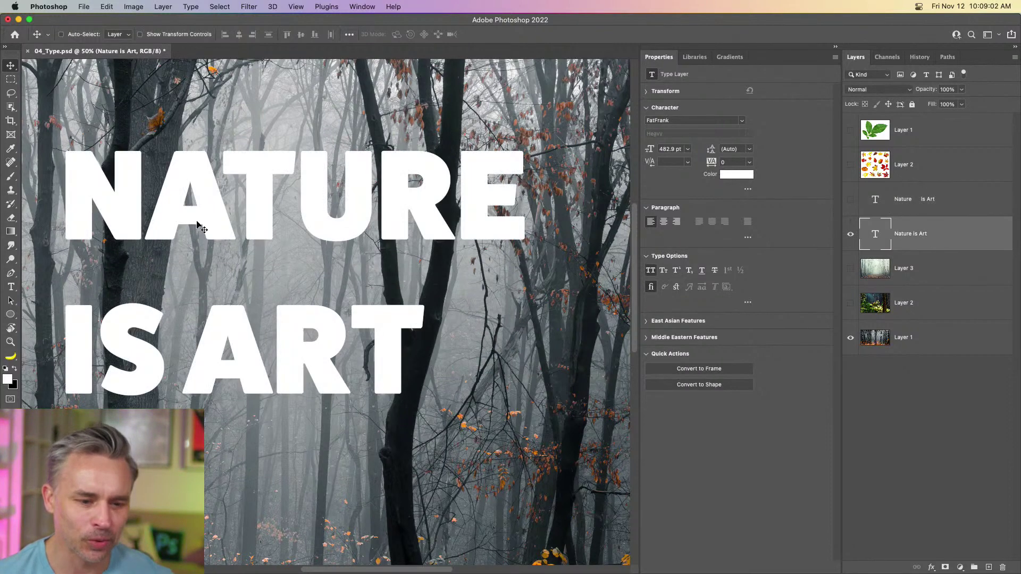
pyautogui.moveTo(205, 221); pyautogui.dragTo(269, 238)
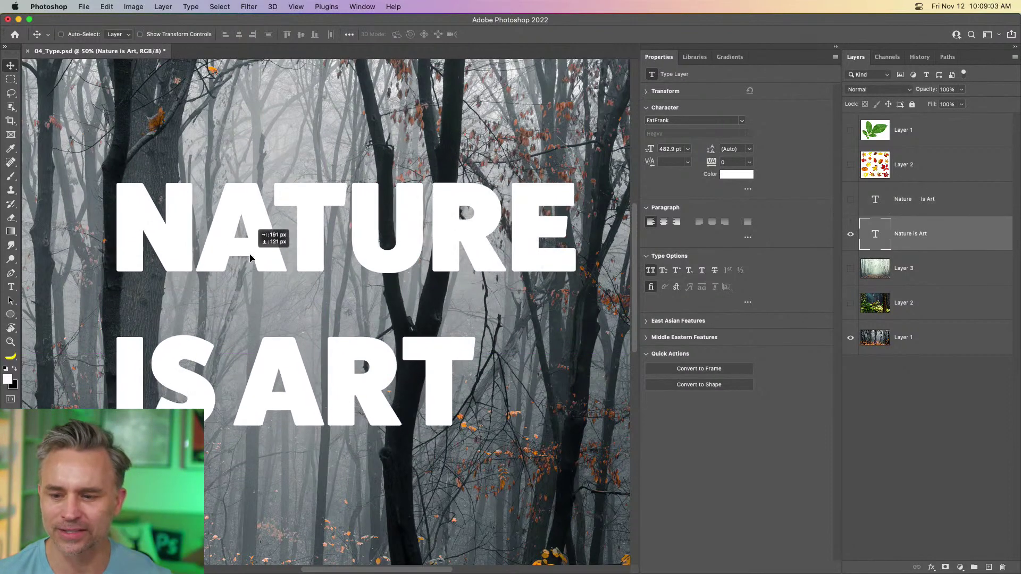
# - Show Layer 3, place it directly above the FatFrank Nature is Art layer and clip it to the text
pyautogui.click(851, 269)
pyautogui.moveTo(903, 268); pyautogui.dragTo(992, 235)
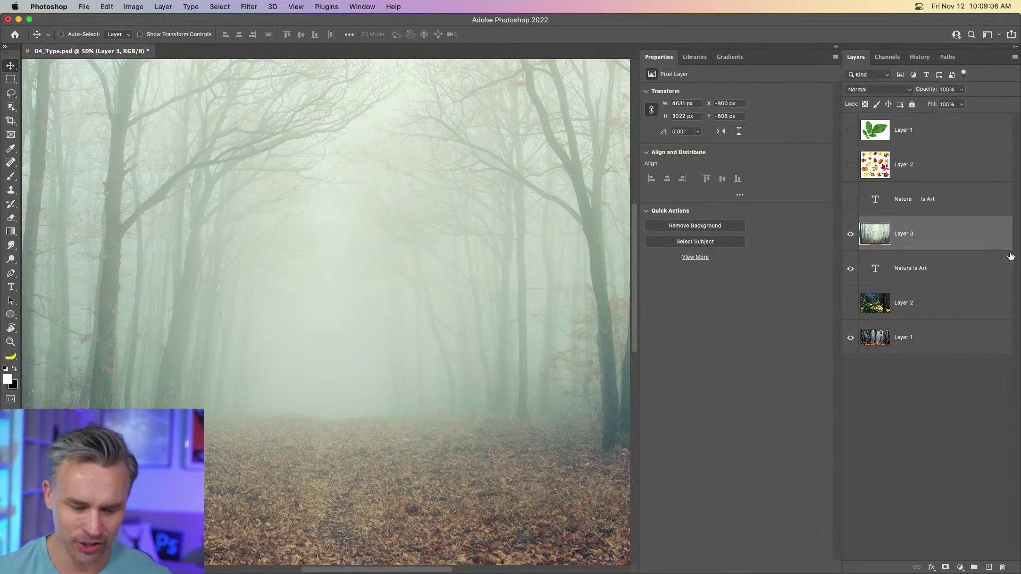
pyautogui.click(850, 234)
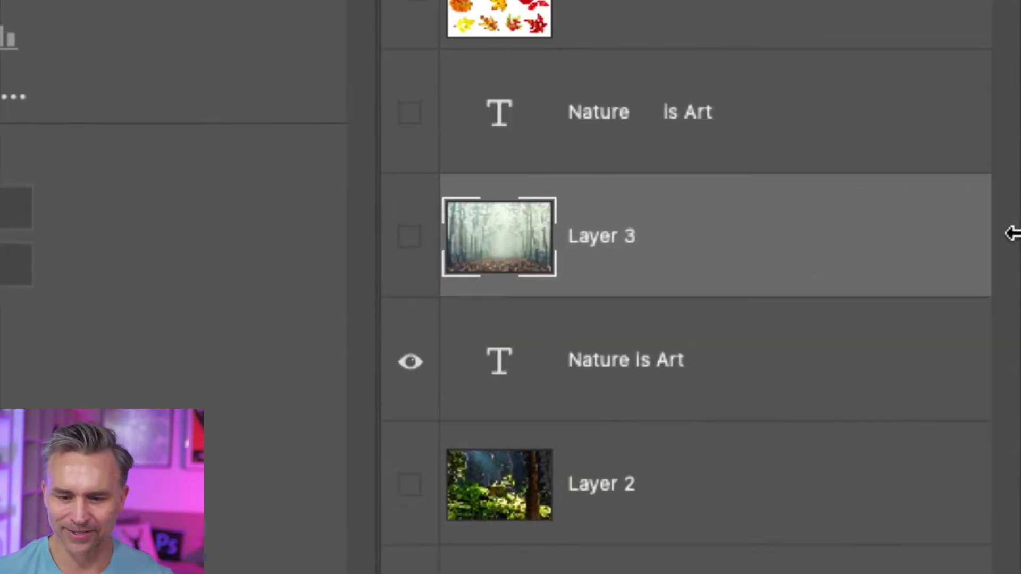
pyautogui.click(409, 238)
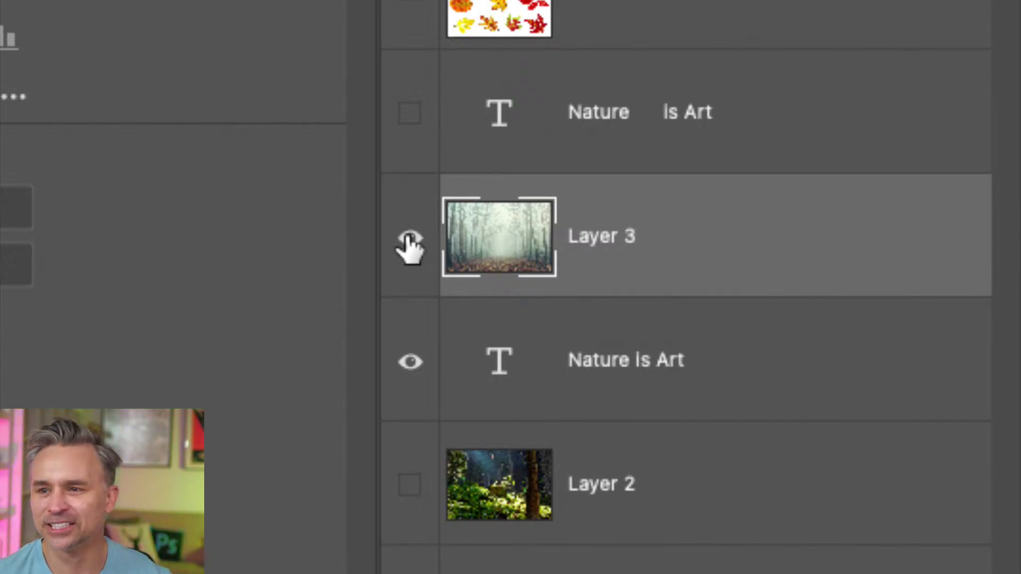
pyautogui.keyDown('alt'); pyautogui.click(726, 290); pyautogui.keyUp('alt')
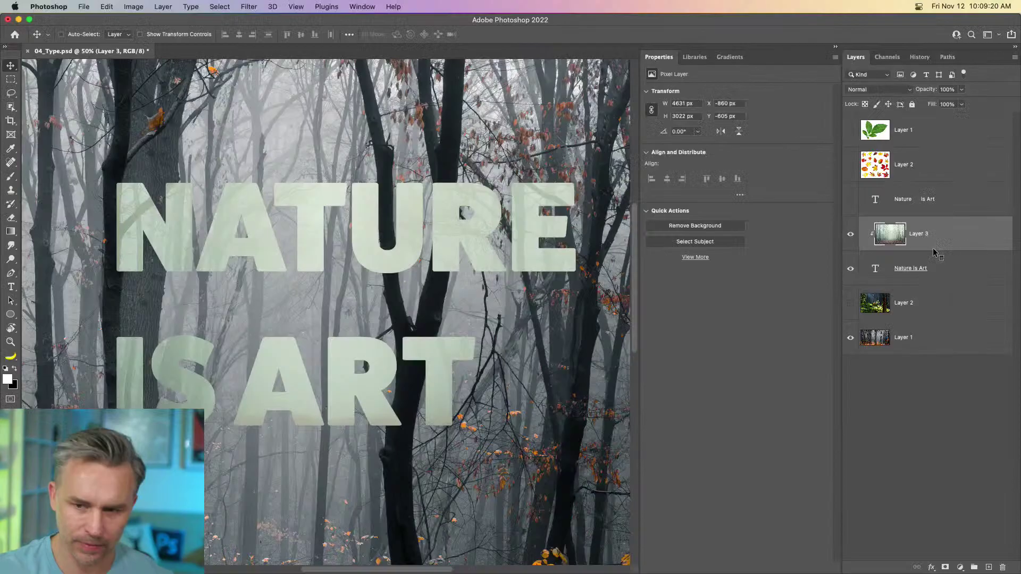
# - Reposition the clipped misty forest image inside the letters to about X -1059 px, Y -156 px
pyautogui.moveTo(320, 229); pyautogui.dragTo(254, 365)
pyautogui.press('super+minus')
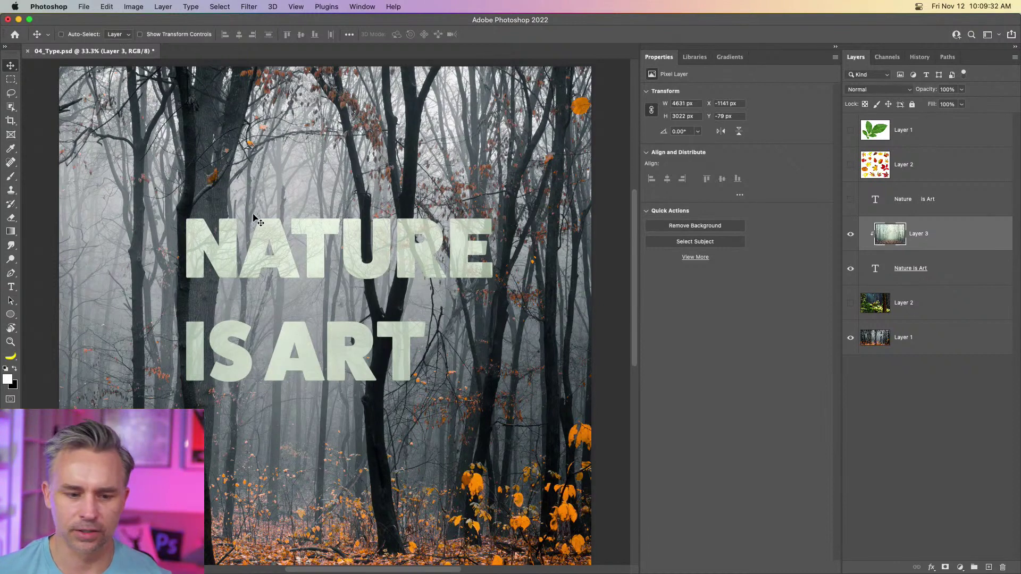
pyautogui.moveTo(282, 303)
pyautogui.mouseDown()
pyautogui.moveTo(269, 262)
pyautogui.moveTo(296, 290)
pyautogui.mouseUp()
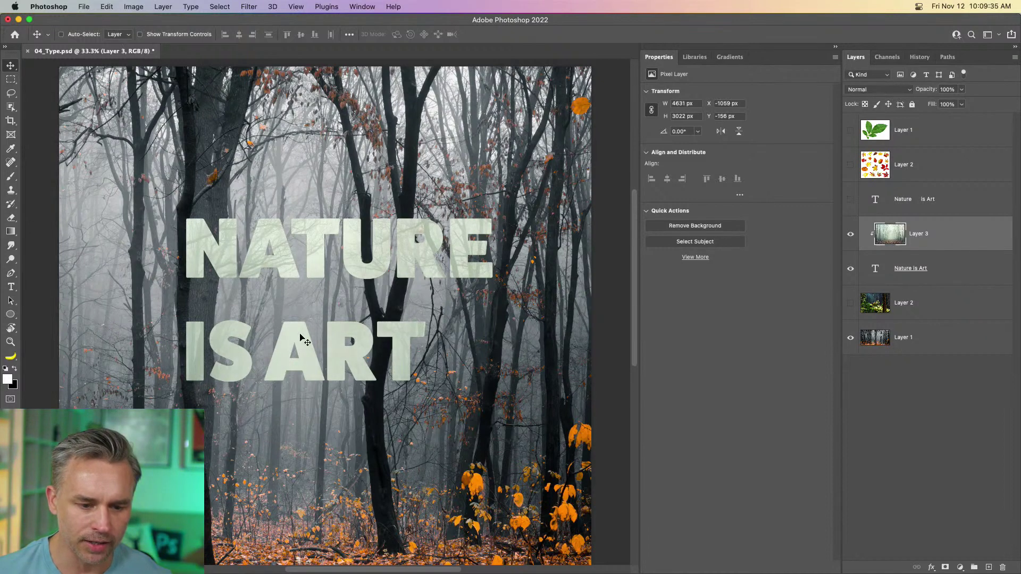
# - Remove the words IS ART from the FatFrank text layer, leaving only NATURE
pyautogui.click(928, 273)
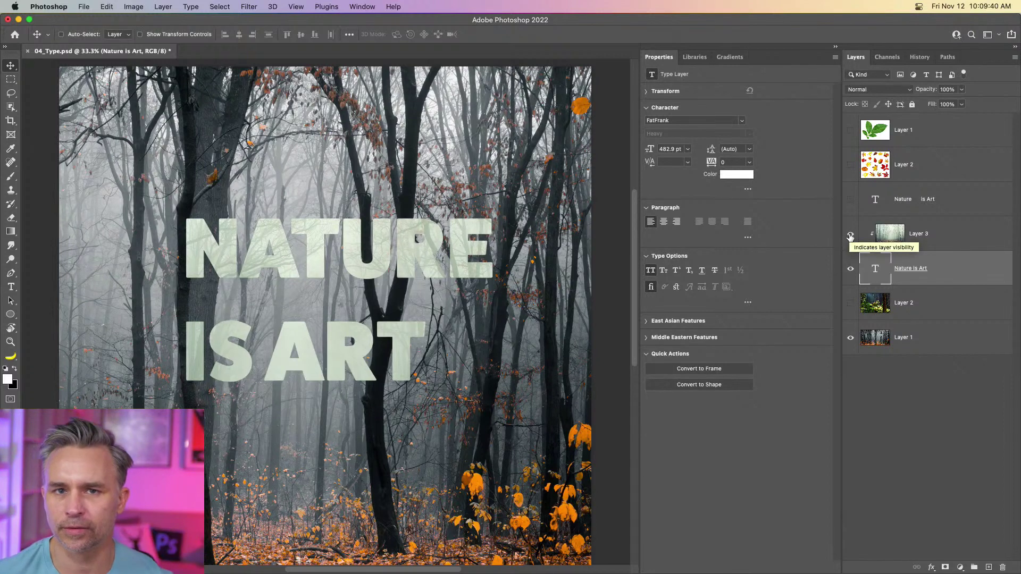
pyautogui.click(11, 288)
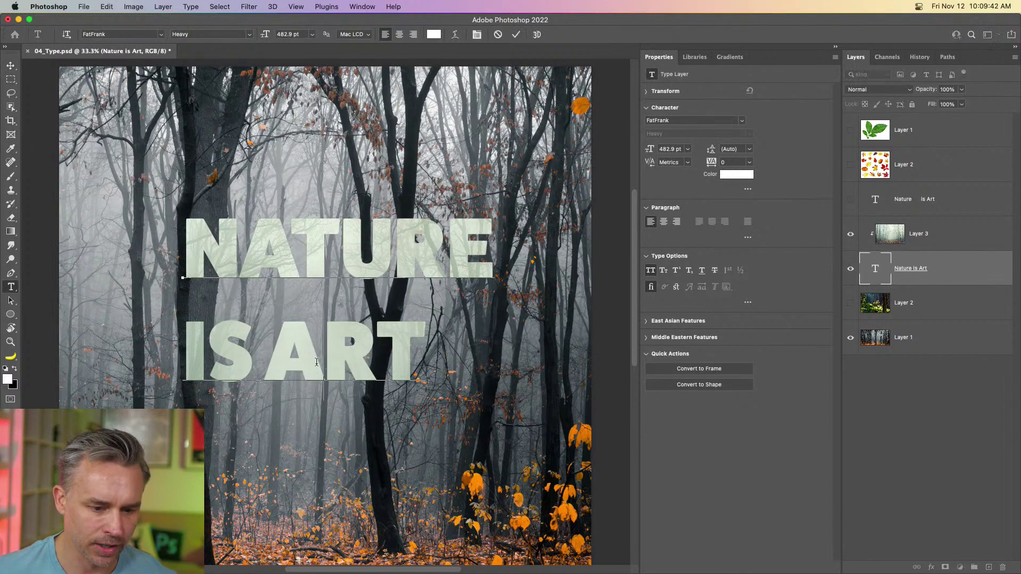
pyautogui.moveTo(181, 343); pyautogui.dragTo(545, 362)
pyautogui.press('BackSpace')
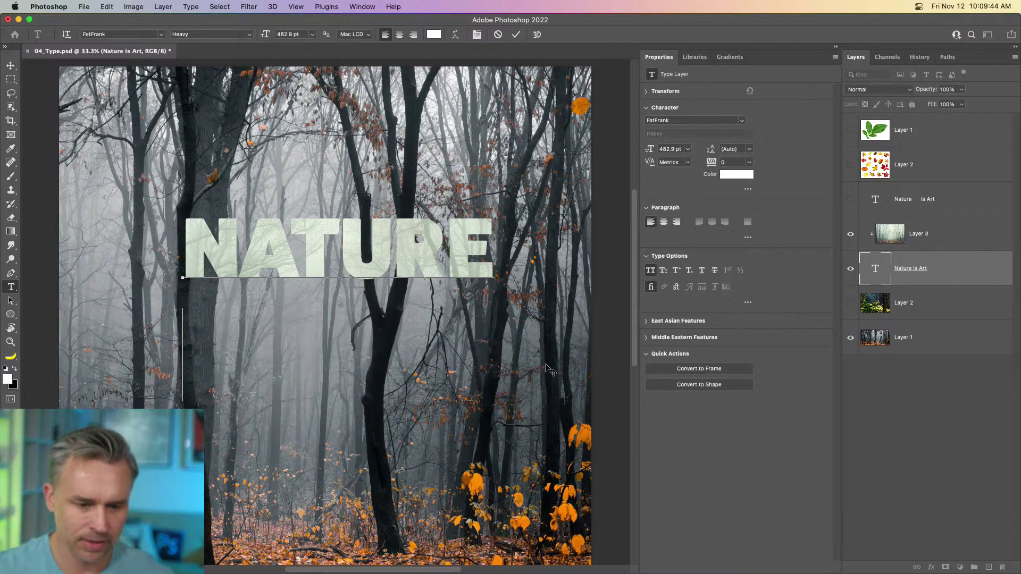
pyautogui.click(10, 66)
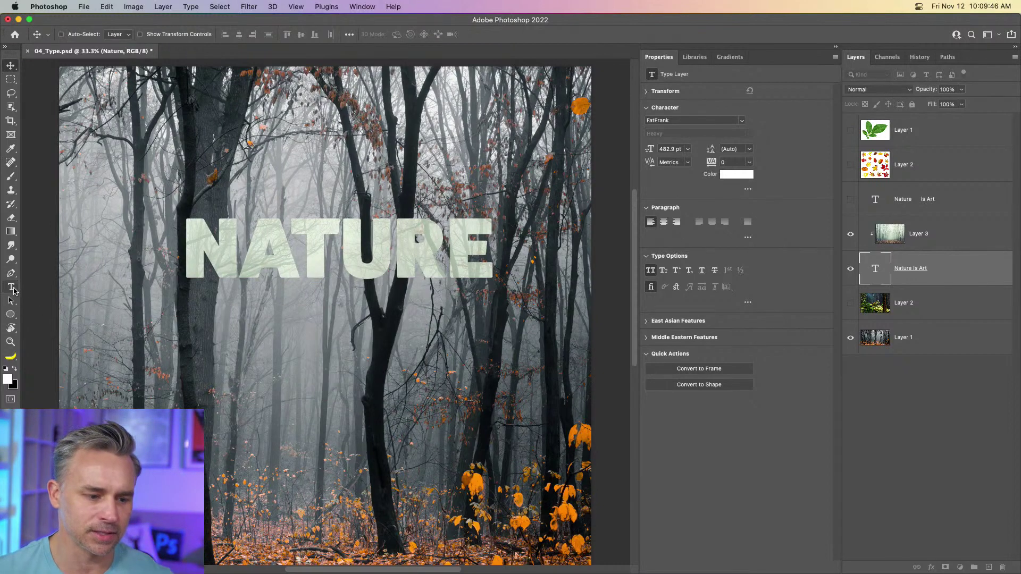
# - Add a separate IS ART text layer below the word NATURE in FatFrank Heavy at 214.82 pt
pyautogui.click(10, 288)
pyautogui.click(185, 348)
pyautogui.press('BackSpace')
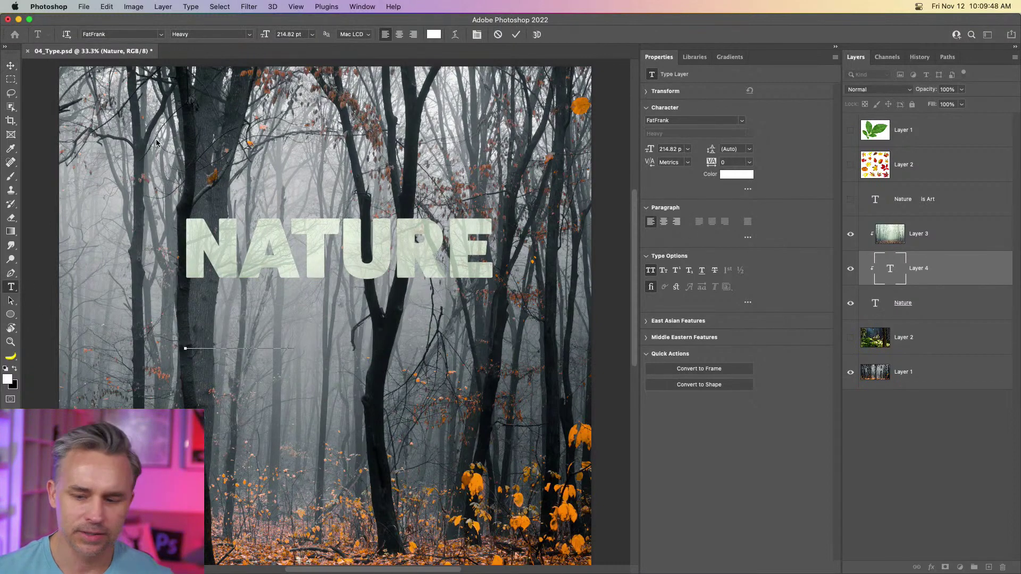
# - Release the is Art layer and Layer 3 from the Nature clipping mask and hide Layer 3
pyautogui.click(930, 292)
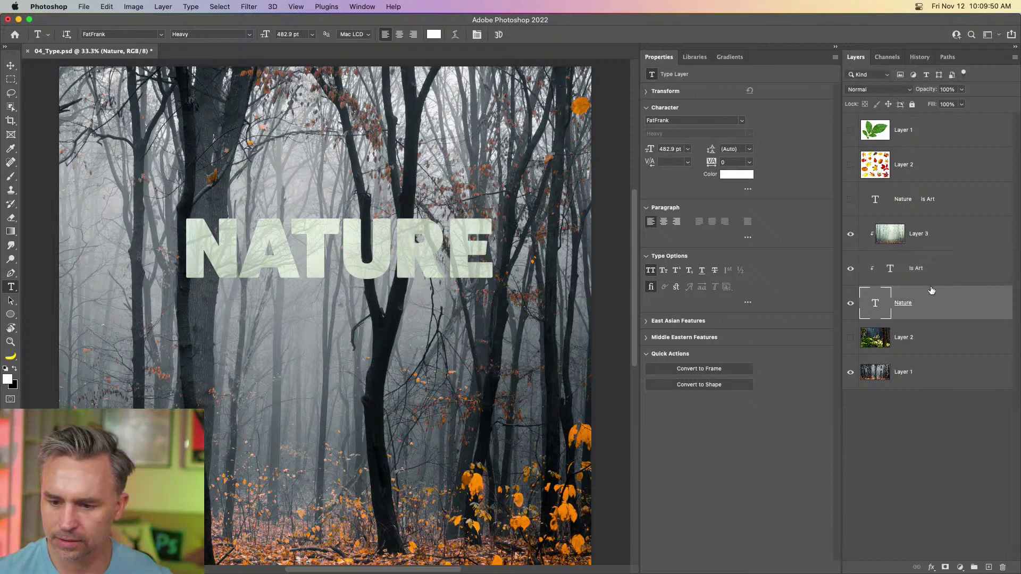
pyautogui.keyDown('alt'); pyautogui.click(932, 286); pyautogui.keyUp('alt')
pyautogui.click(851, 234)
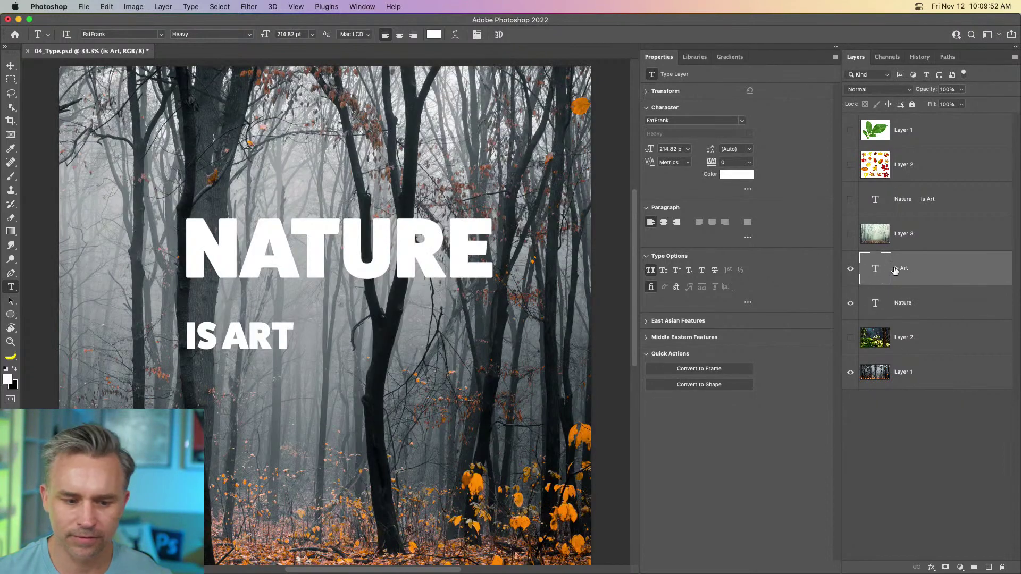
# - Scale the IS ART text up to about 608.55 pt and place it directly below NATURE, matching its width
pyautogui.press('super+t')
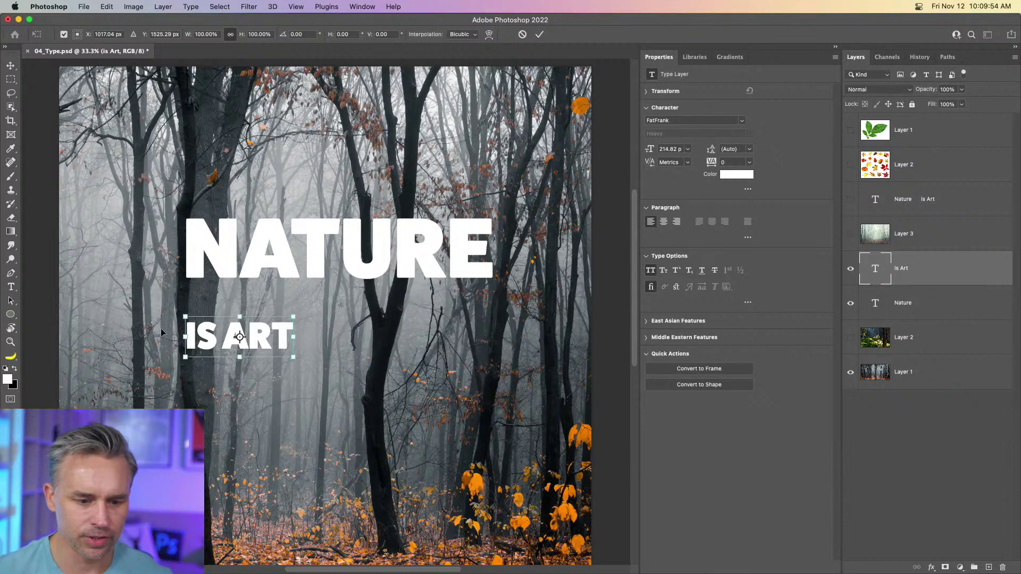
pyautogui.moveTo(294, 317); pyautogui.dragTo(513, 212)
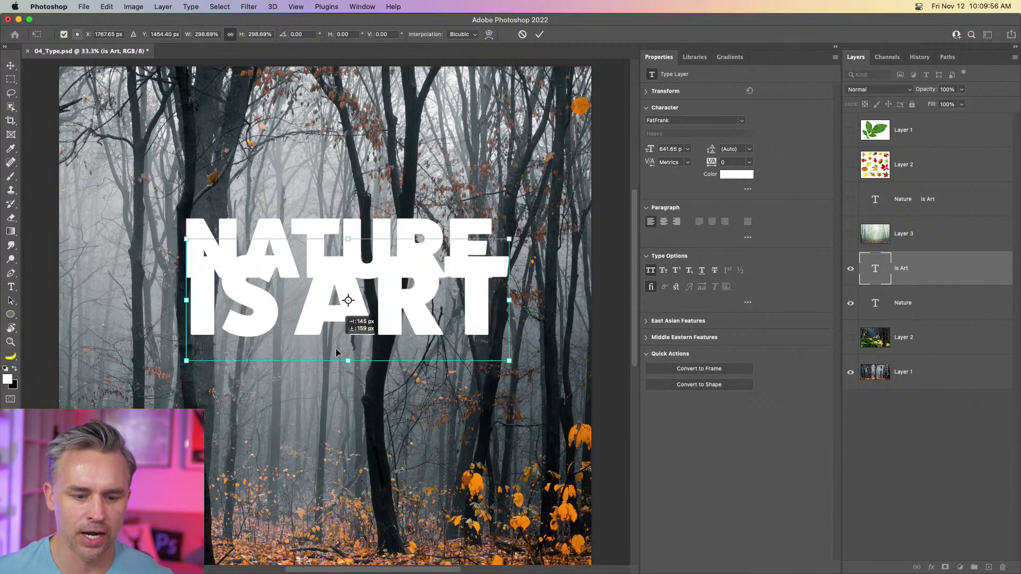
pyautogui.moveTo(288, 275); pyautogui.dragTo(305, 310)
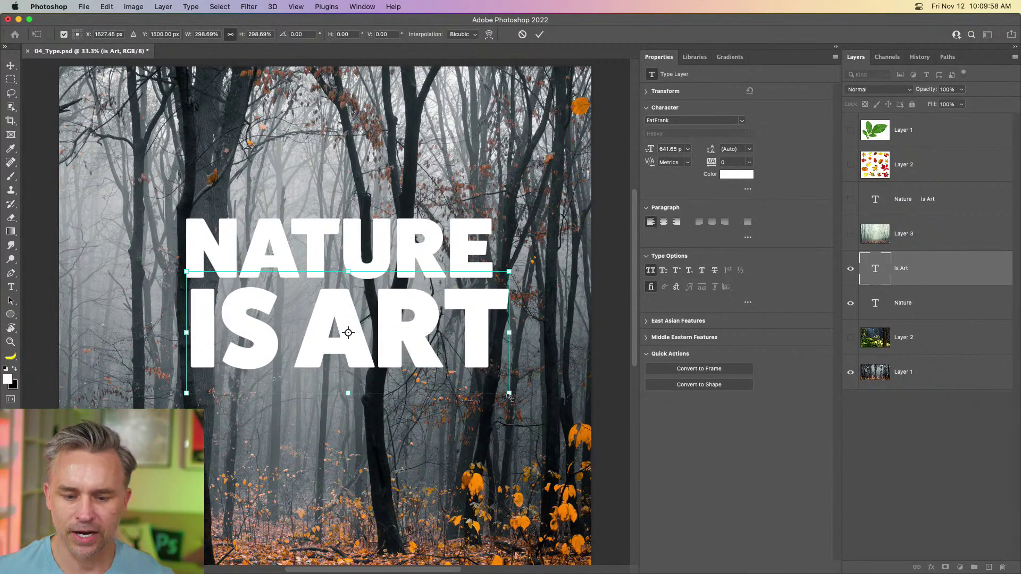
pyautogui.moveTo(510, 396); pyautogui.dragTo(487, 391)
pyautogui.press('Return')
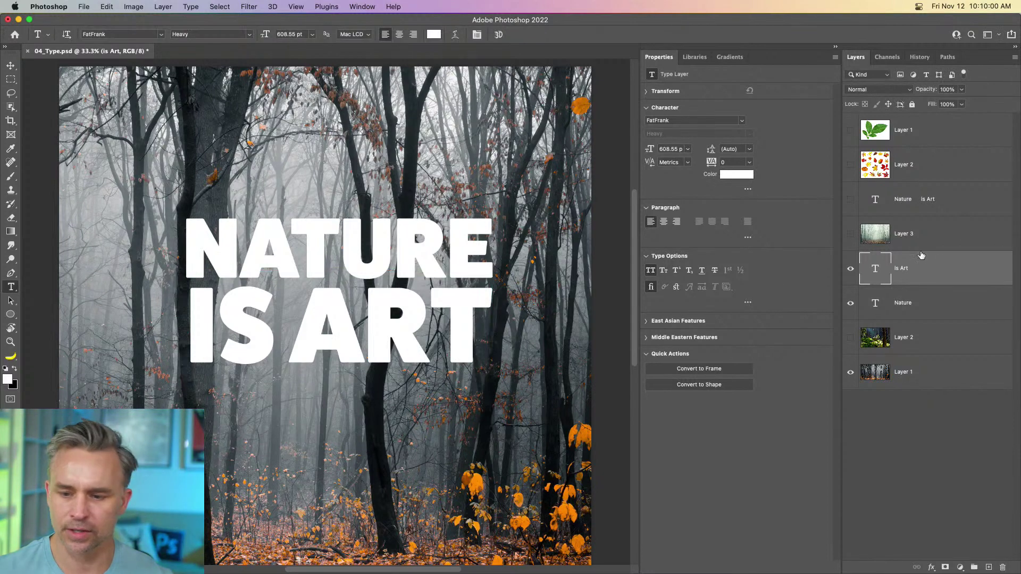
# - Enlarge the Nature and is Art text layers together, bringing NATURE to about 656.24 pt and IS ART to about 826.99 pt
pyautogui.keyDown('shift'); pyautogui.click(923, 305); pyautogui.keyUp('shift')
pyautogui.press('super+t')
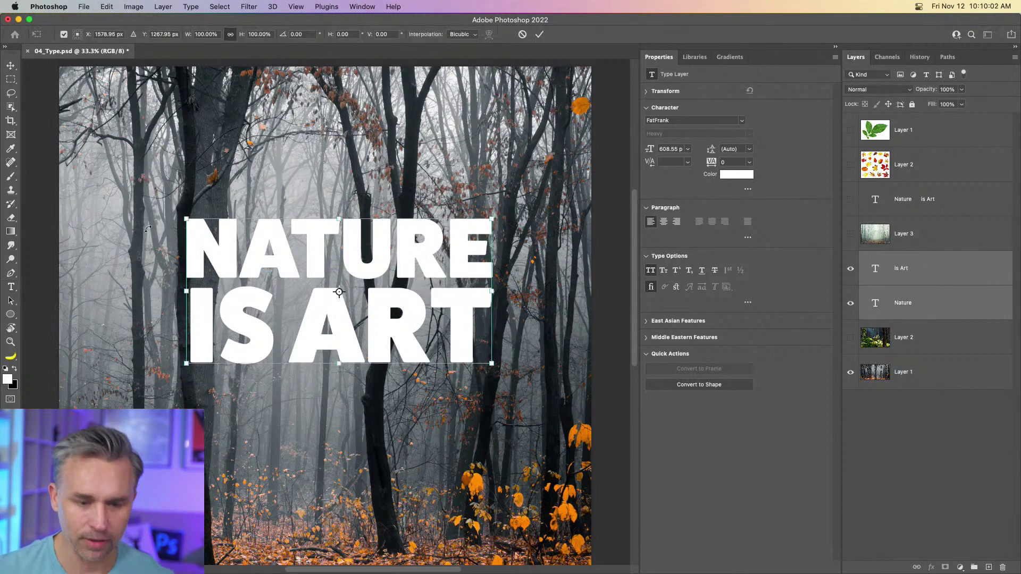
pyautogui.moveTo(186, 219); pyautogui.dragTo(198, 264)
pyautogui.press('Return')
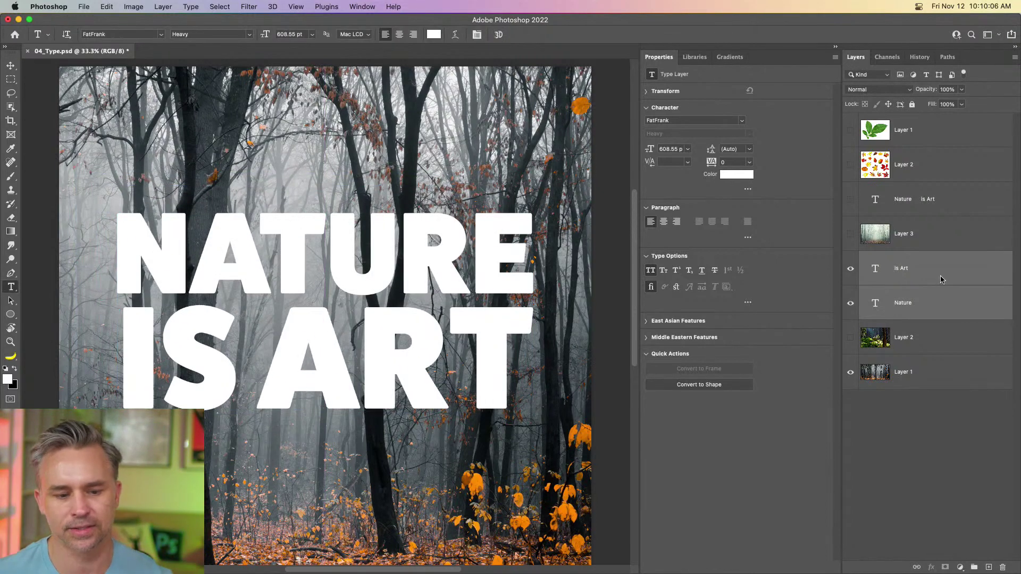
# - Move the Nature layer above is Art, then show Layer 3 and clip it to the Nature text
pyautogui.click(939, 276)
pyautogui.moveTo(904, 303); pyautogui.dragTo(904, 253)
pyautogui.click(850, 235)
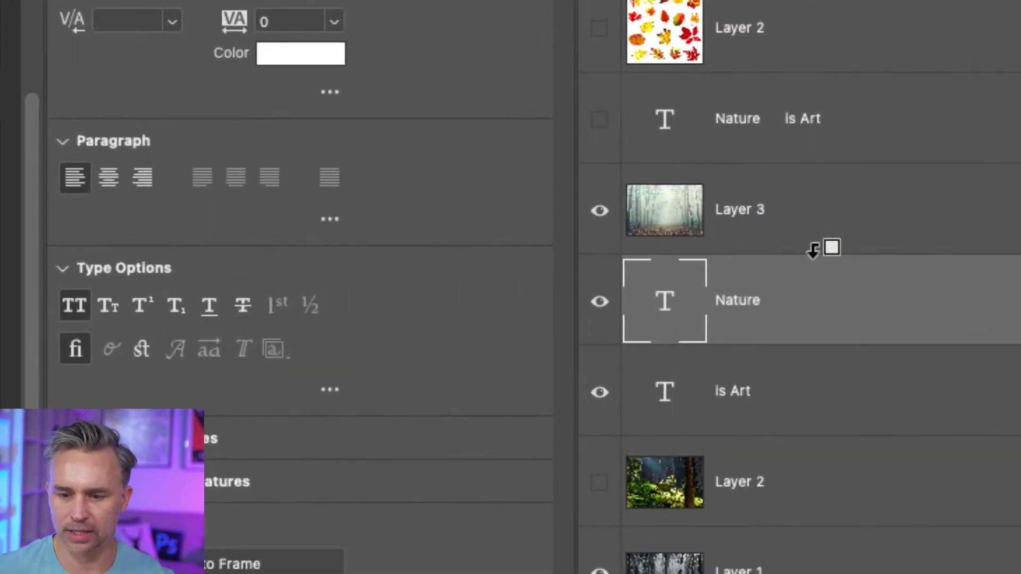
pyautogui.keyDown('alt'); pyautogui.click(813, 250); pyautogui.keyUp('alt')
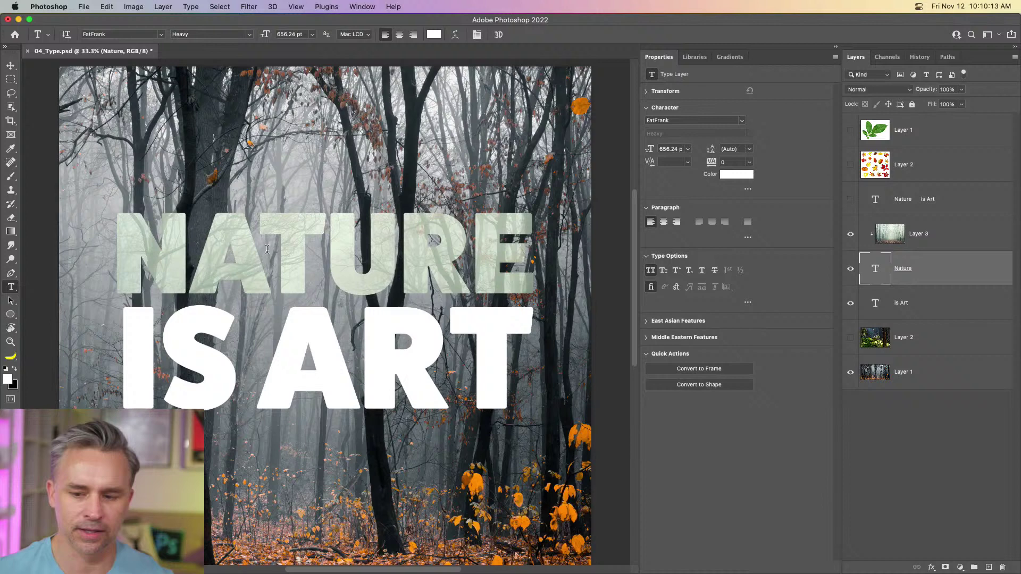
# - Reposition the misty forest image inside the NATURE letters to about X -1084 px, Y -113 px
pyautogui.click(268, 249)
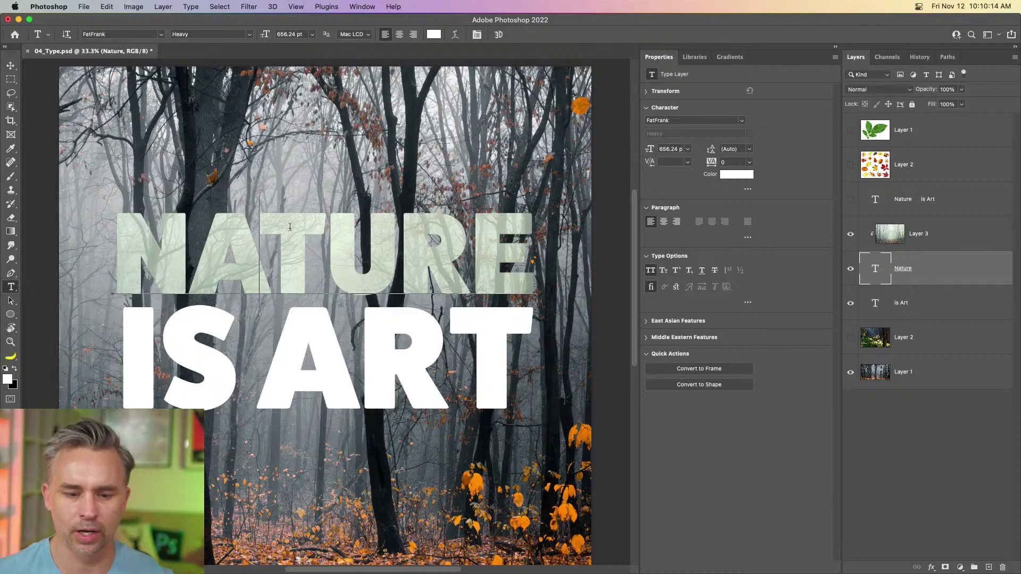
pyautogui.click(11, 66)
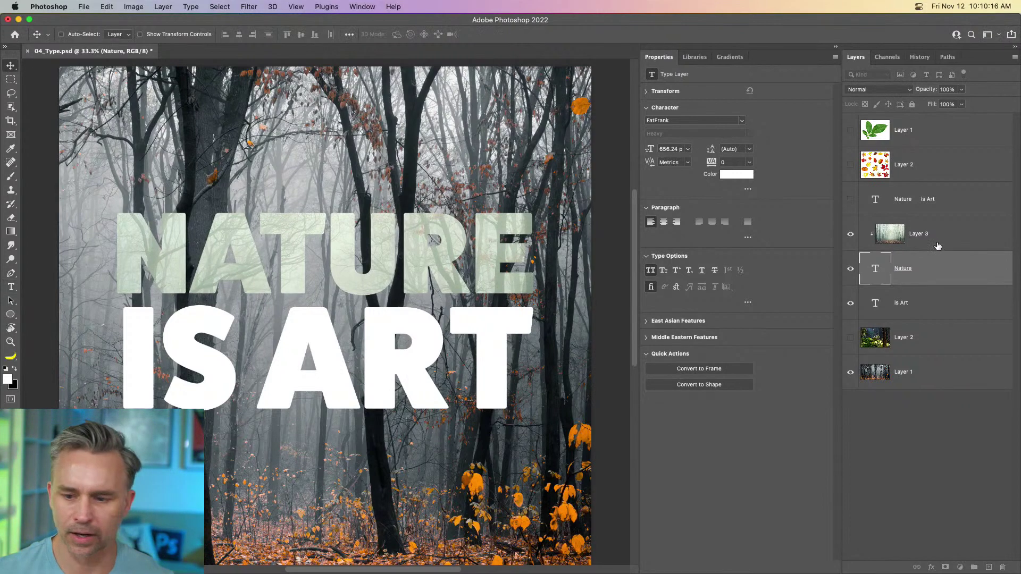
pyautogui.click(920, 243)
pyautogui.moveTo(437, 240)
pyautogui.mouseDown()
pyautogui.moveTo(444, 234)
pyautogui.moveTo(433, 248)
pyautogui.mouseUp()
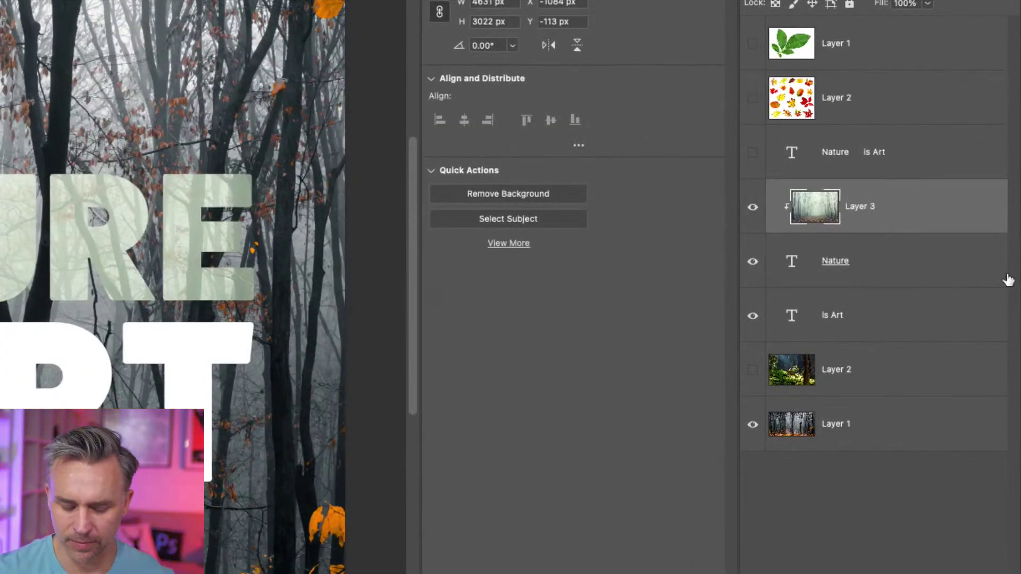
# - Duplicate Layer 3, clip the copy to the is Art text and shift it horizontally to about X -953 px
pyautogui.press('super+j')
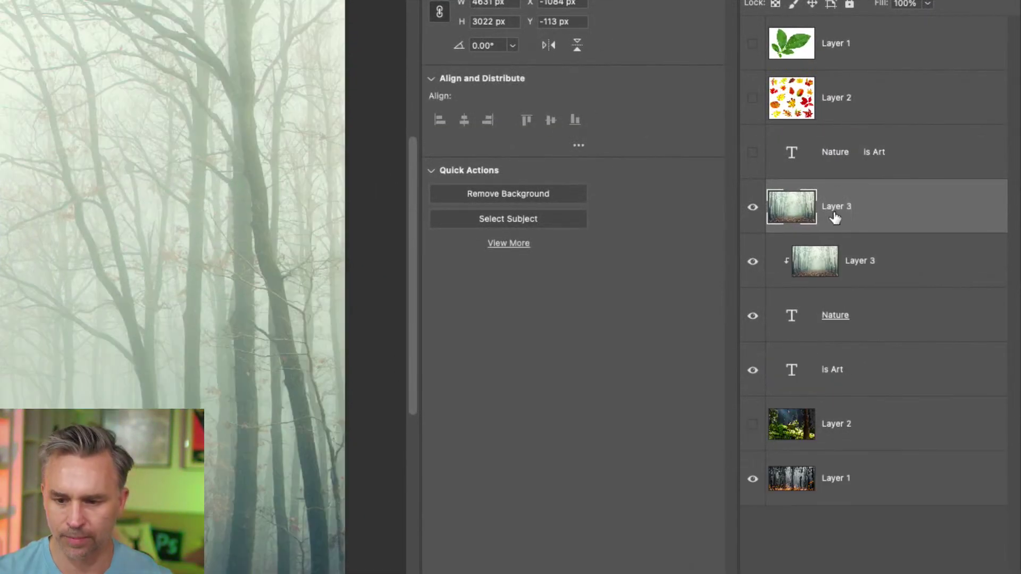
pyautogui.moveTo(871, 219); pyautogui.dragTo(888, 338)
pyautogui.keyDown('alt'); pyautogui.click(888, 337); pyautogui.keyUp('alt')
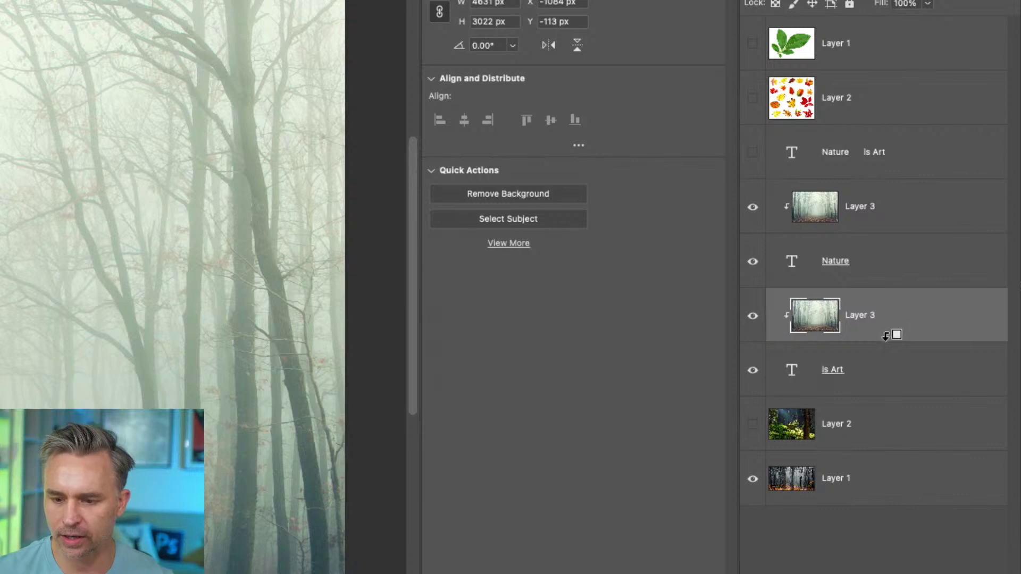
pyautogui.click(853, 228)
pyautogui.click(875, 325)
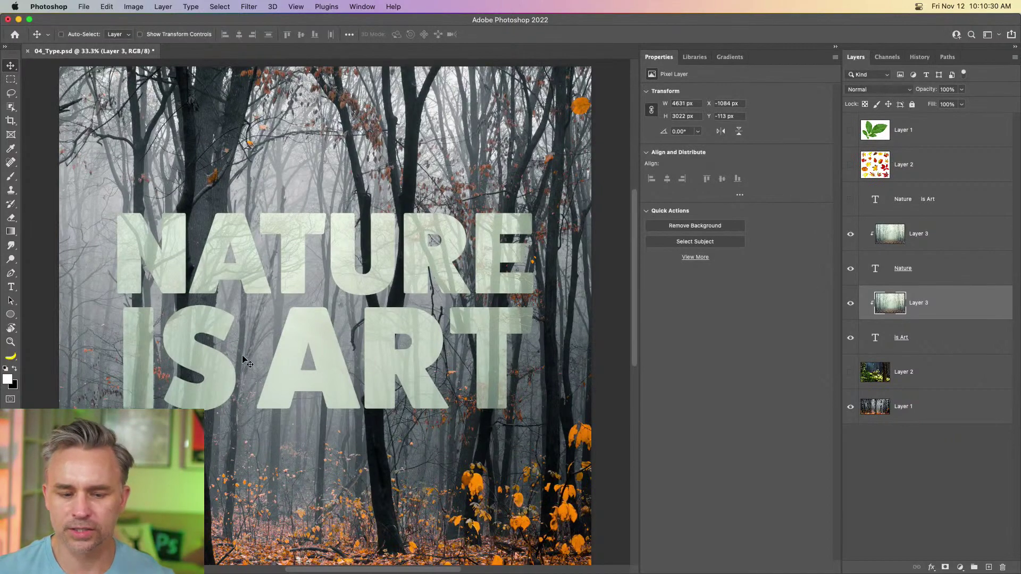
pyautogui.moveTo(247, 362); pyautogui.dragTo(272, 359)
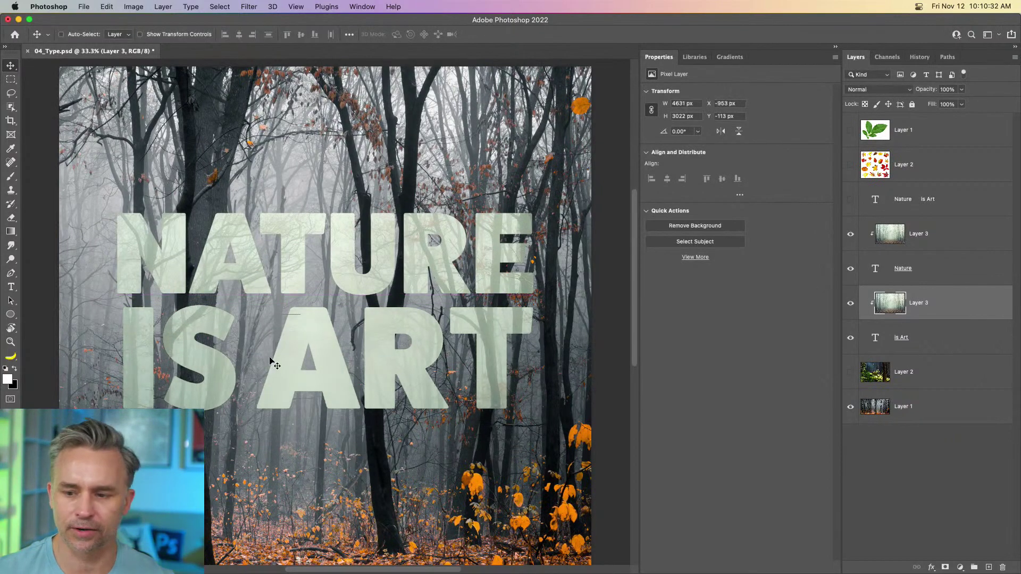
# - Delete the Layer 3 copy above is Art, then release the remaining Layer 3 from the Nature text and hide it
pyautogui.click(1003, 568)
pyautogui.click(851, 235)
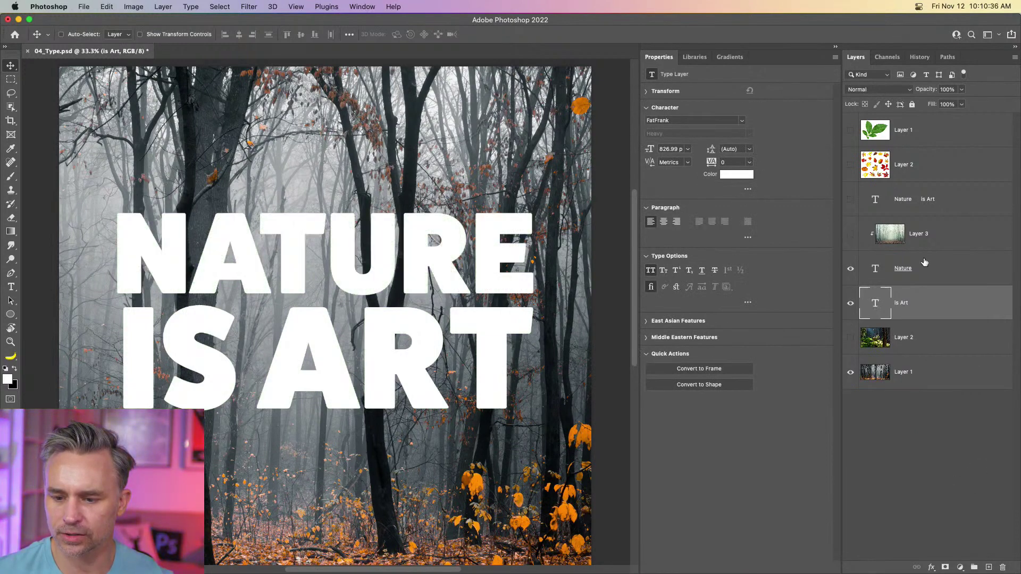
pyautogui.click(850, 235)
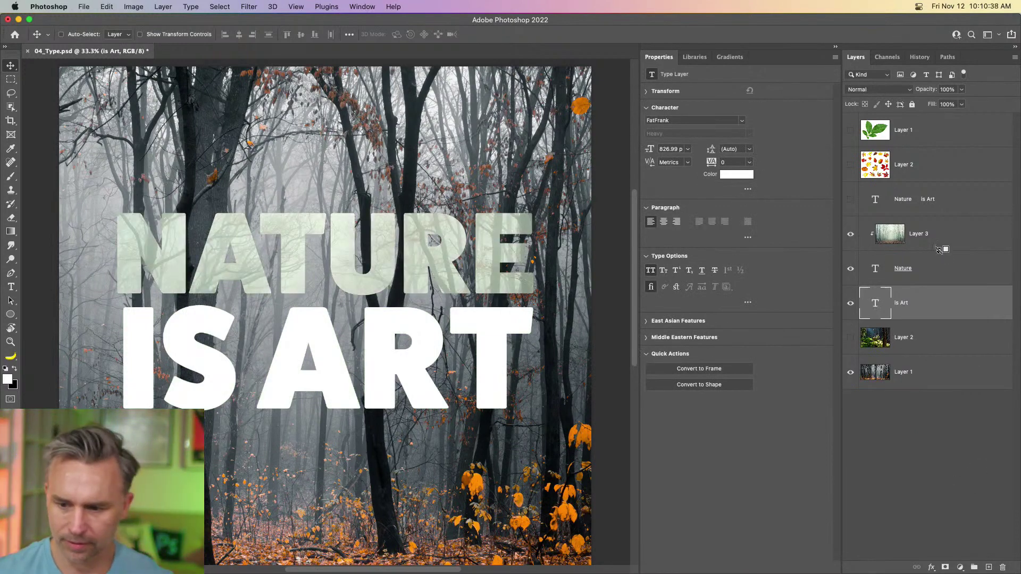
pyautogui.click(941, 245)
pyautogui.press('super+alt+g')
pyautogui.click(851, 233)
# - Try grouping the Nature and is Art text layers and undo the grouping
pyautogui.click(947, 264)
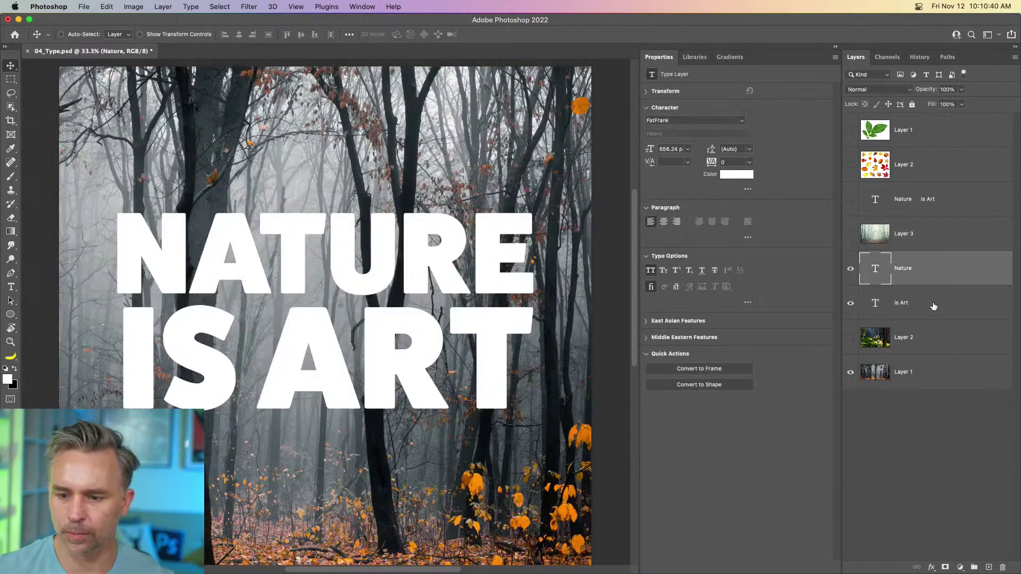
pyautogui.keyDown('shift'); pyautogui.click(934, 307); pyautogui.keyUp('shift')
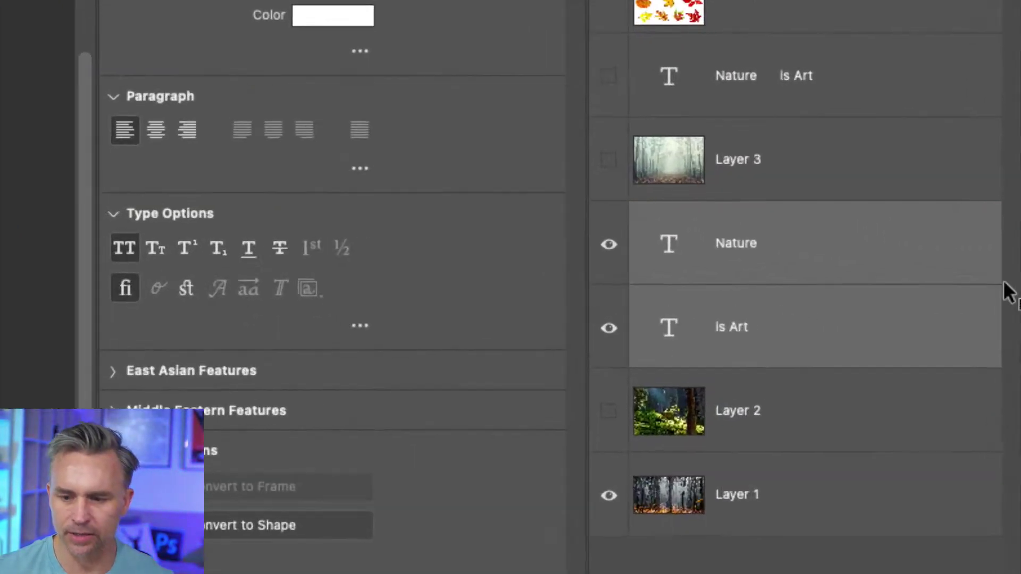
pyautogui.rightClick(810, 244)
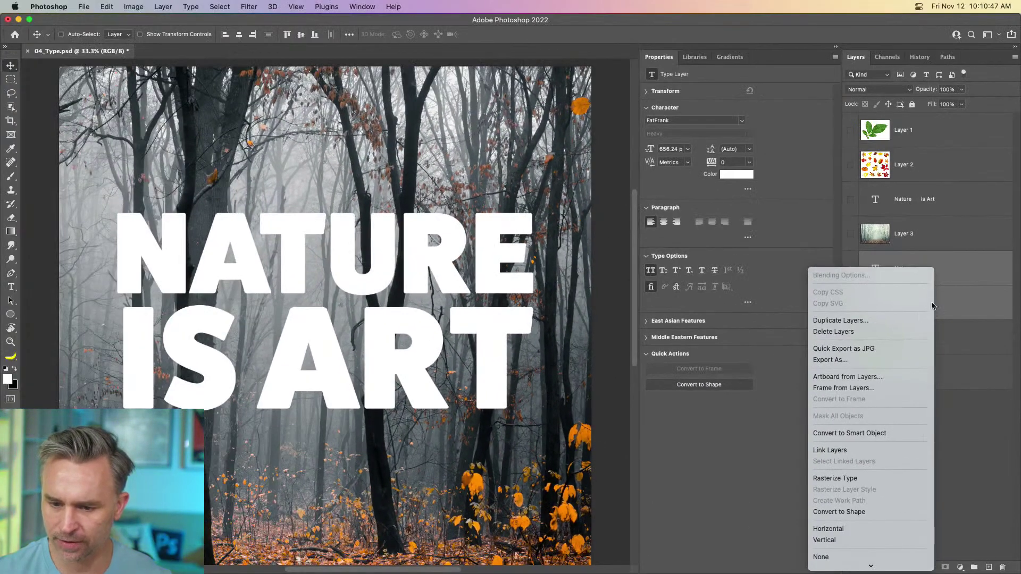
pyautogui.click(975, 287)
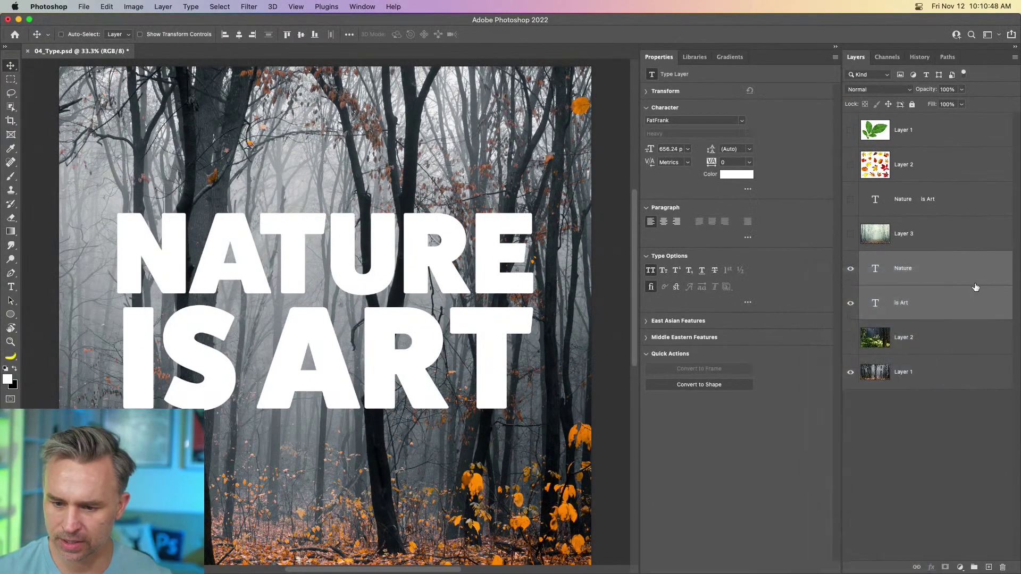
pyautogui.press('super+g')
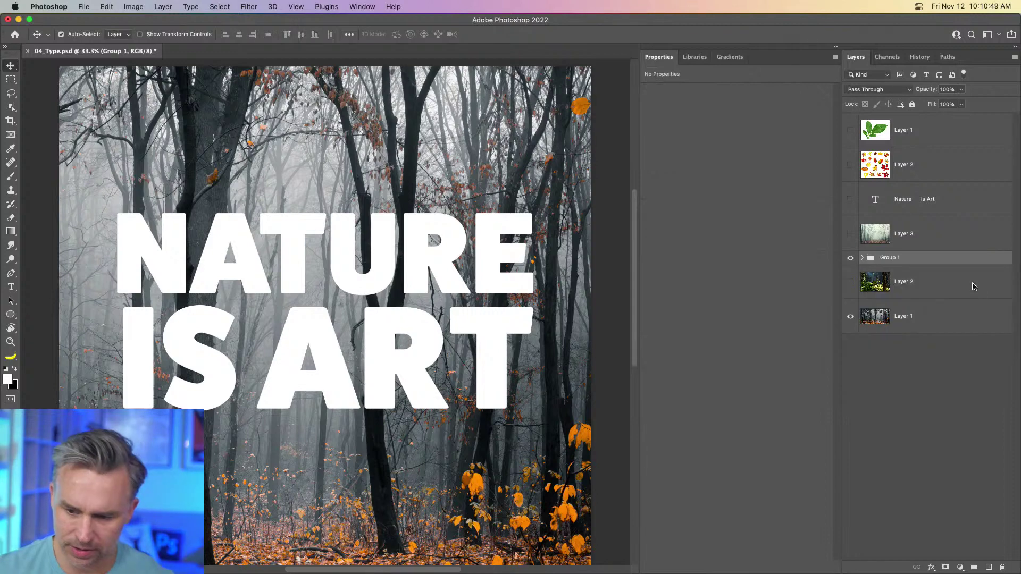
pyautogui.press('super+z')
# - Group the Nature and is Art text layers, keep the group visible and expand it to show both layers
pyautogui.rightClick(885, 266)
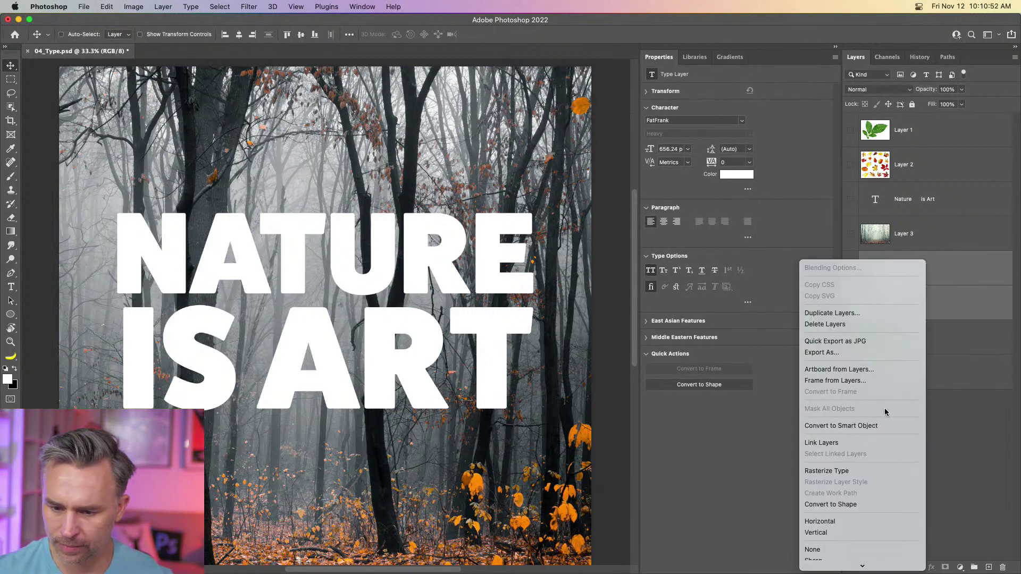
pyautogui.moveTo(921, 573)
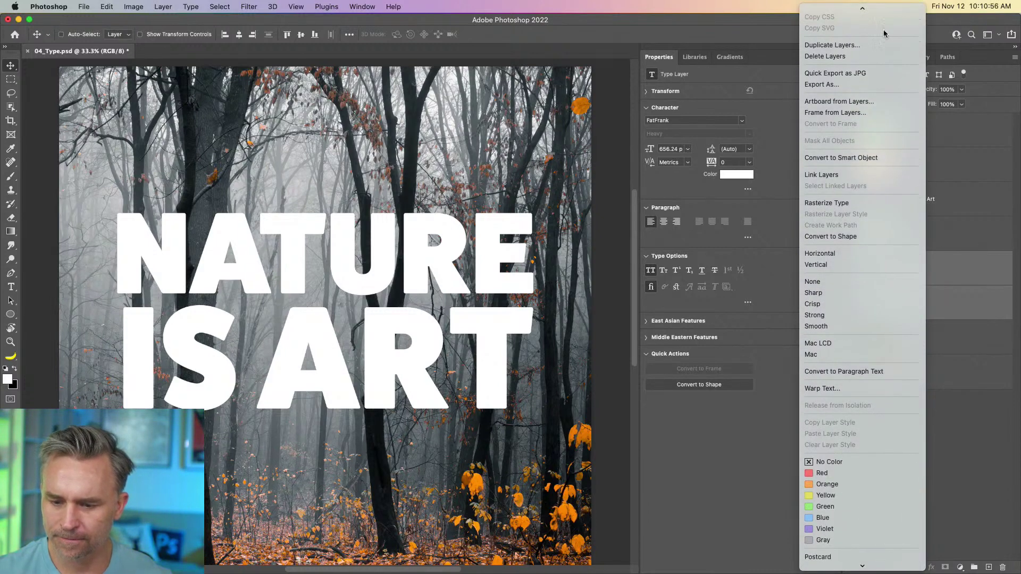
pyautogui.scroll(1, 883, 33)
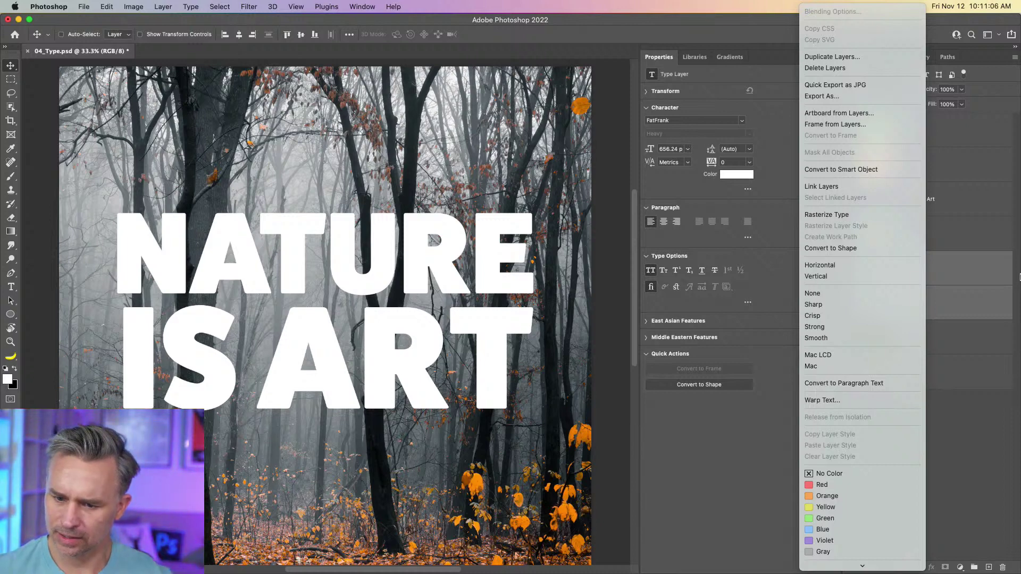
pyautogui.click(1005, 279)
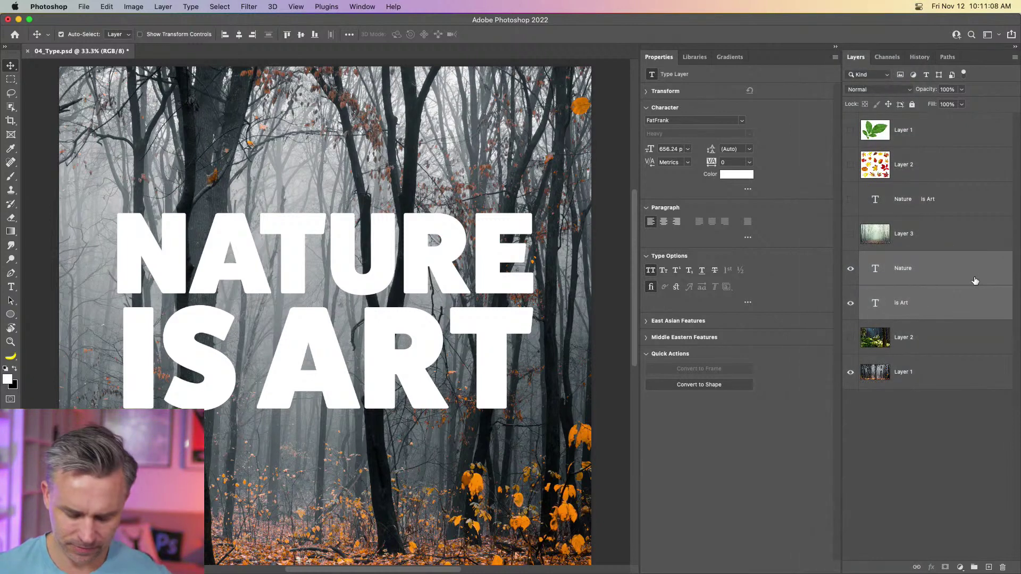
pyautogui.press('super+g')
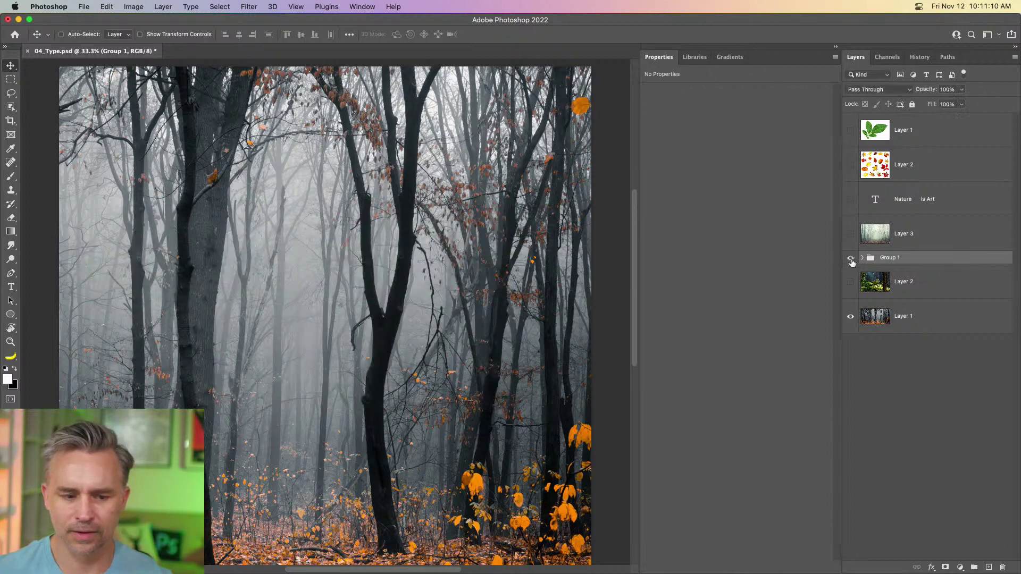
pyautogui.click(851, 257)
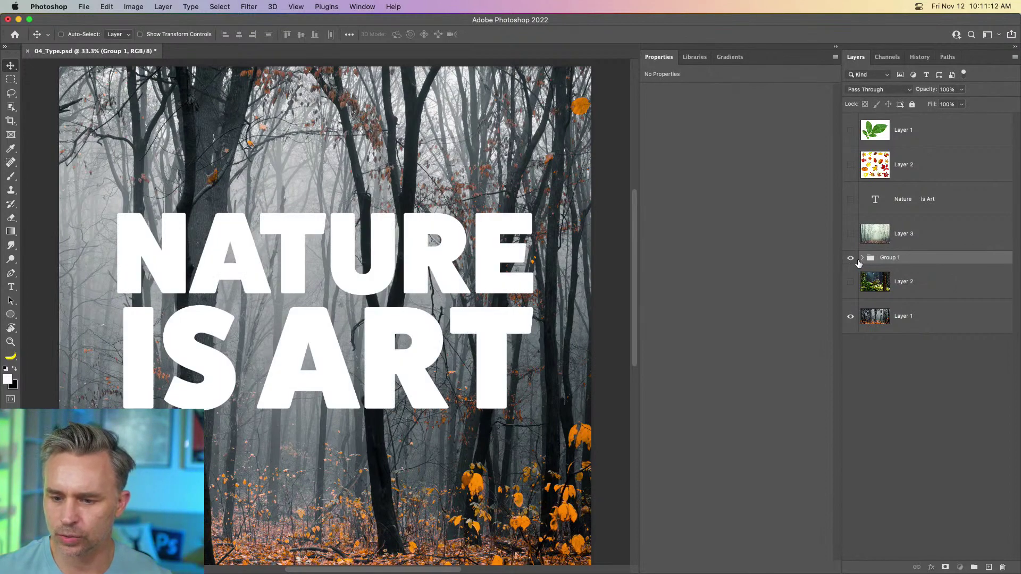
pyautogui.click(862, 258)
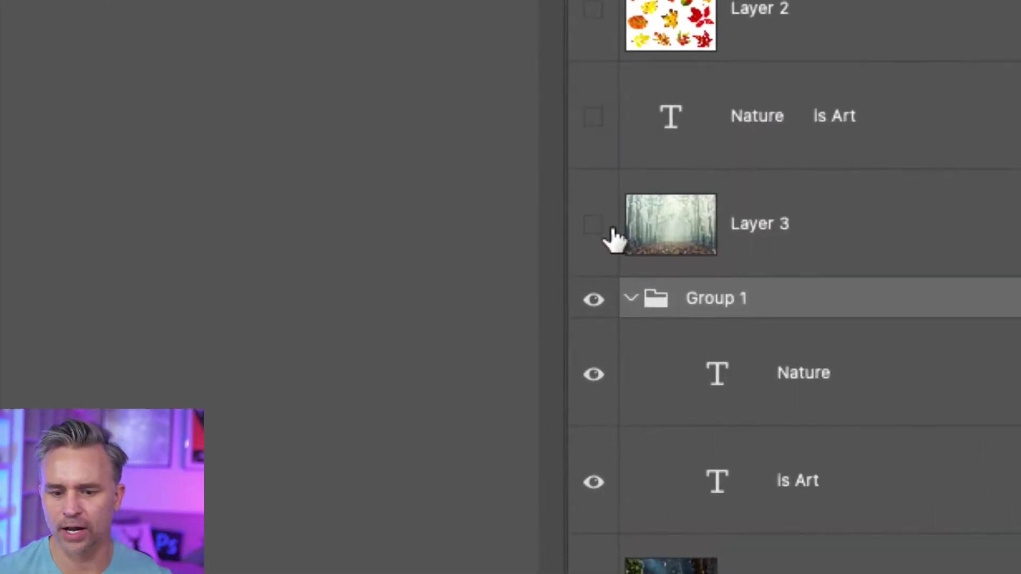
# - Show Layer 3 and clip it to the group containing both text layers
pyautogui.click(594, 224)
pyautogui.click(792, 246)
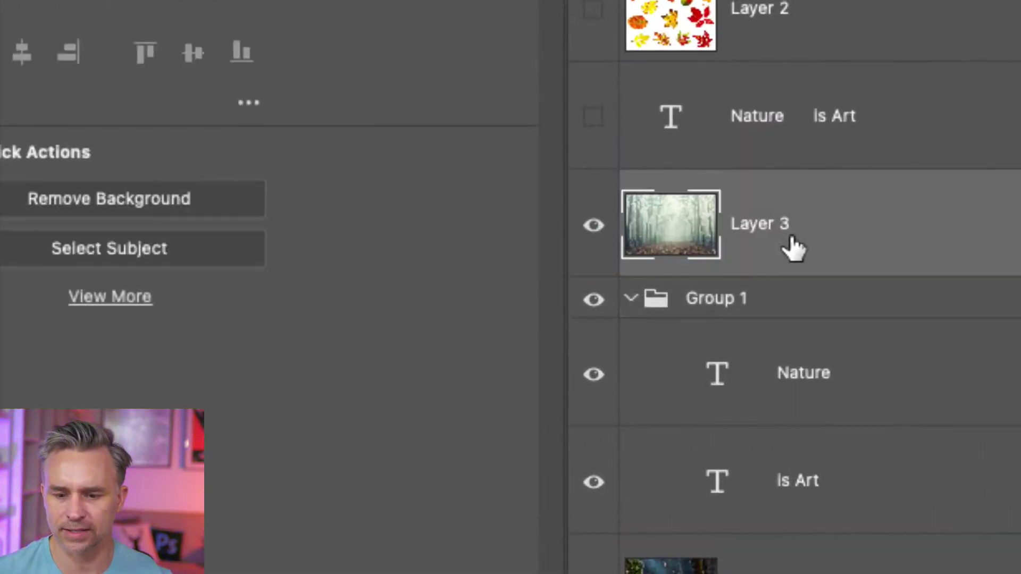
pyautogui.keyDown('alt'); pyautogui.click(787, 270); pyautogui.keyUp('alt')
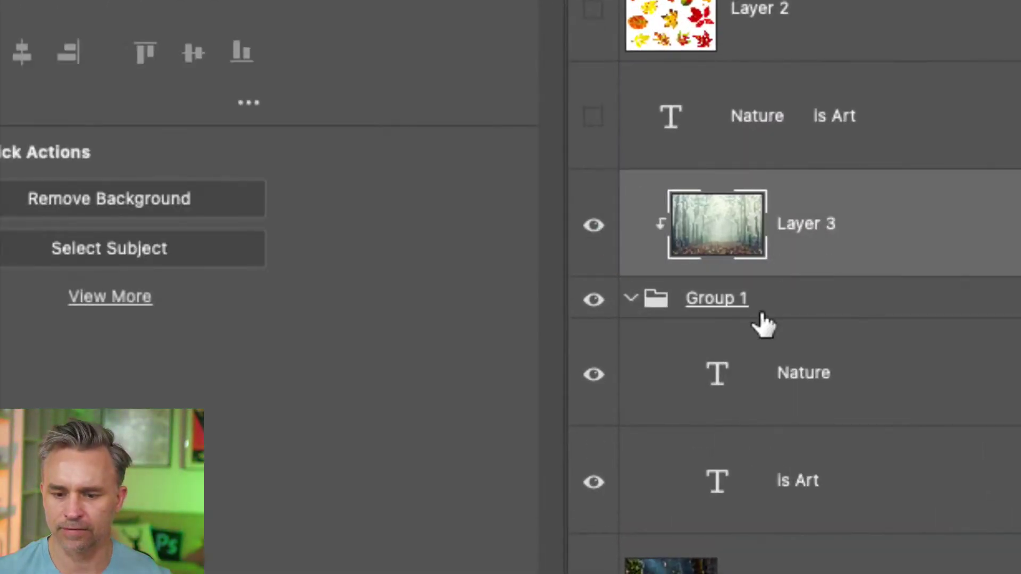
pyautogui.click(770, 305)
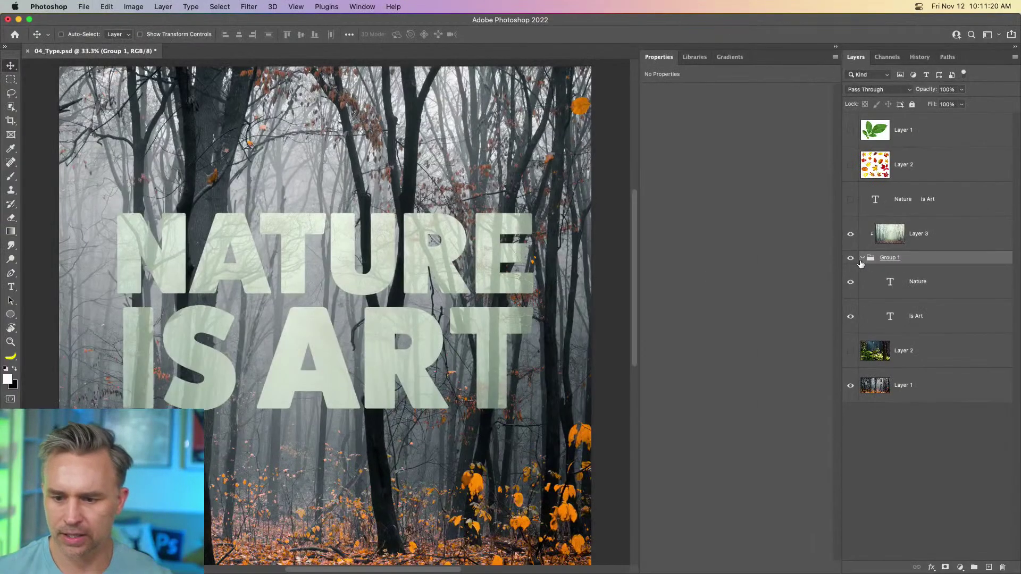
# - Reposition the clipped misty forest image across both words to about X -1144 px, Y -376 px
pyautogui.click(898, 237)
pyautogui.moveTo(261, 253); pyautogui.dragTo(247, 270)
pyautogui.click(914, 292)
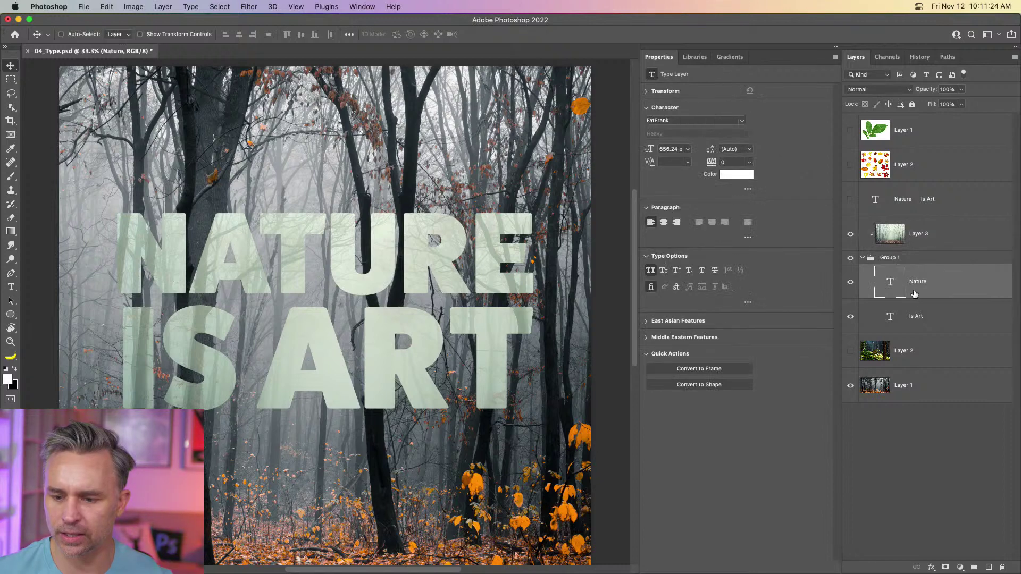
pyautogui.click(933, 236)
pyautogui.moveTo(378, 281); pyautogui.dragTo(339, 252)
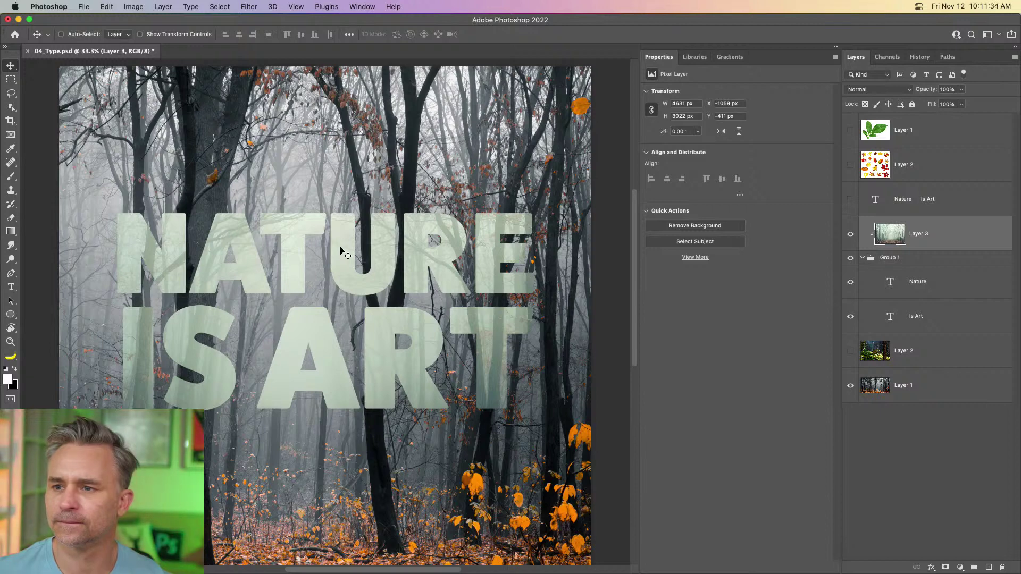
pyautogui.moveTo(233, 317)
pyautogui.mouseDown()
pyautogui.moveTo(210, 314)
pyautogui.moveTo(219, 324)
pyautogui.mouseUp()
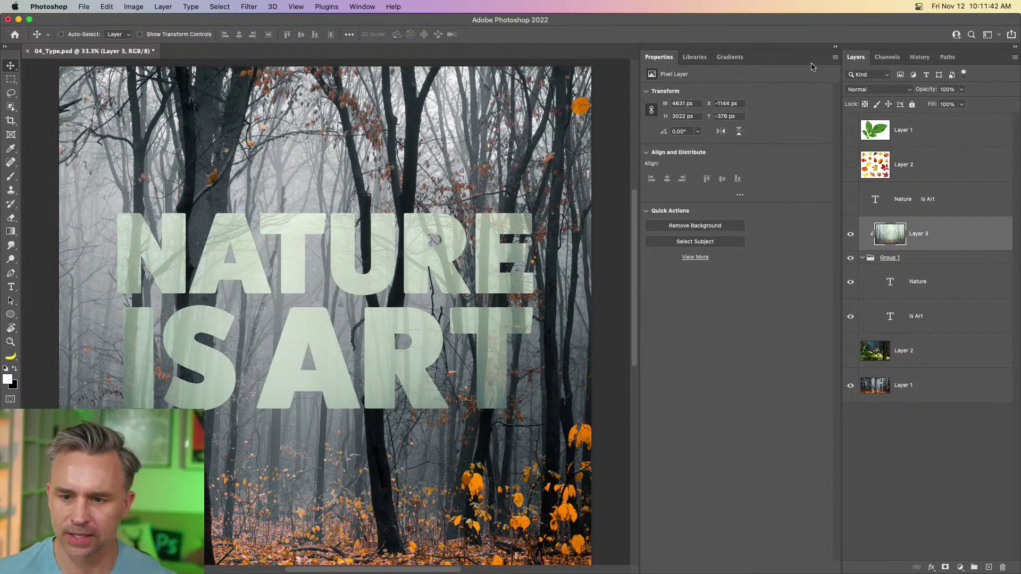
# - Show the green leaf image, move it over the word Nature and duplicate it, keeping the original layer hidden
pyautogui.click(834, 47)
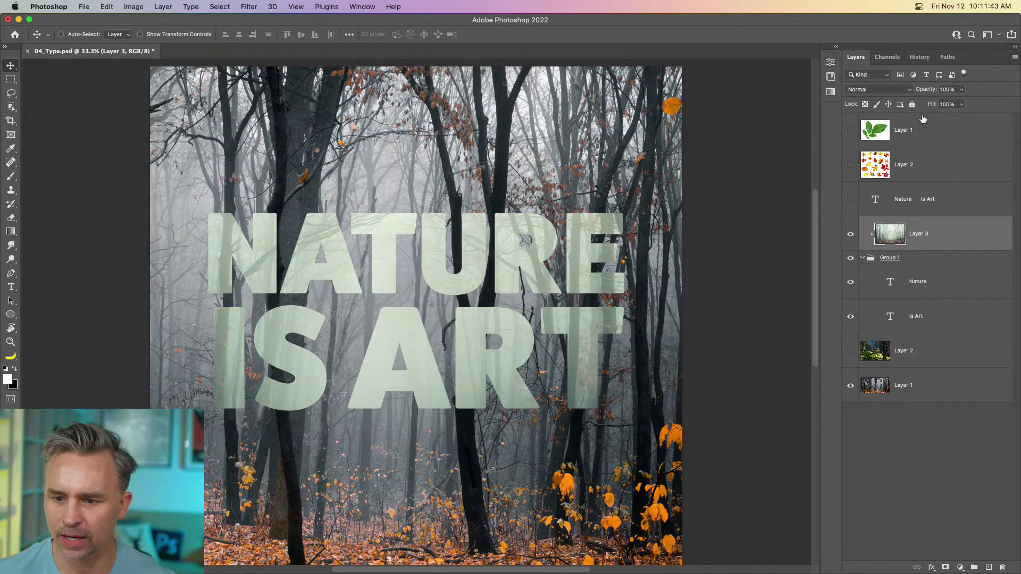
pyautogui.click(850, 130)
pyautogui.moveTo(512, 400); pyautogui.dragTo(403, 266)
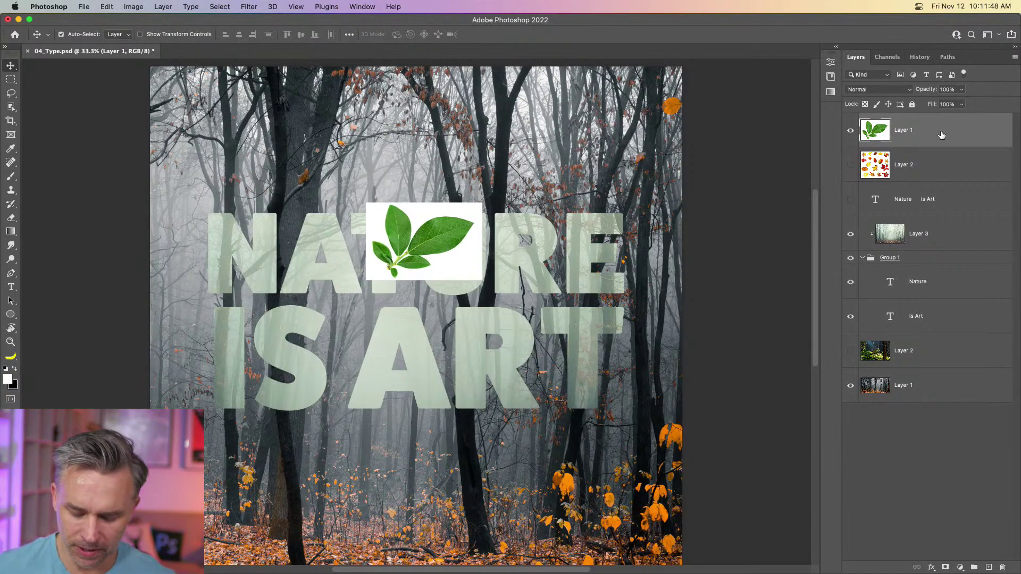
pyautogui.press('super+j')
pyautogui.click(850, 164)
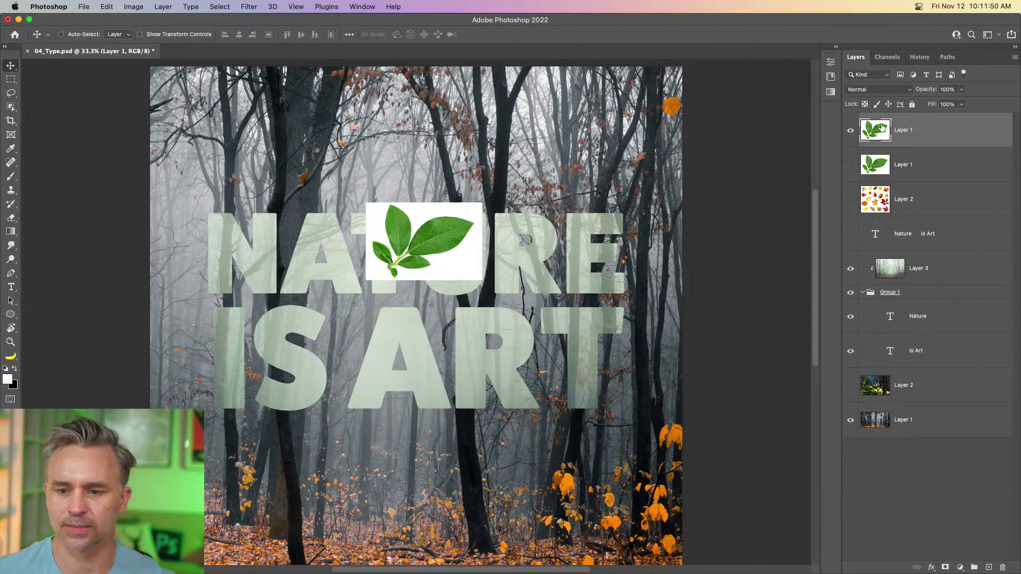
# - Remove the white background from the duplicated leaf and move it above the U of Nature, about X 1585 px, Y 390 px
pyautogui.click(838, 47)
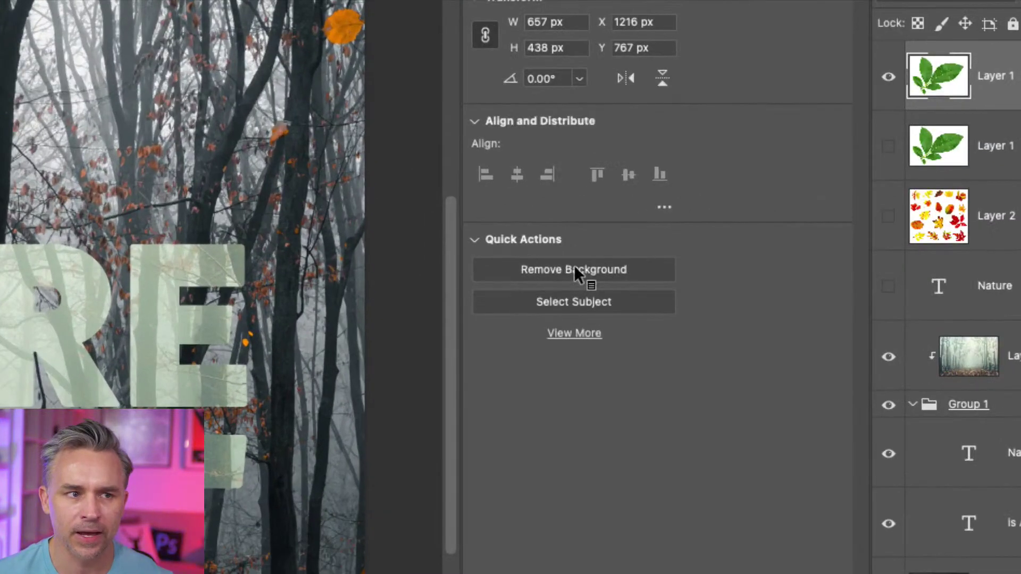
pyautogui.click(573, 268)
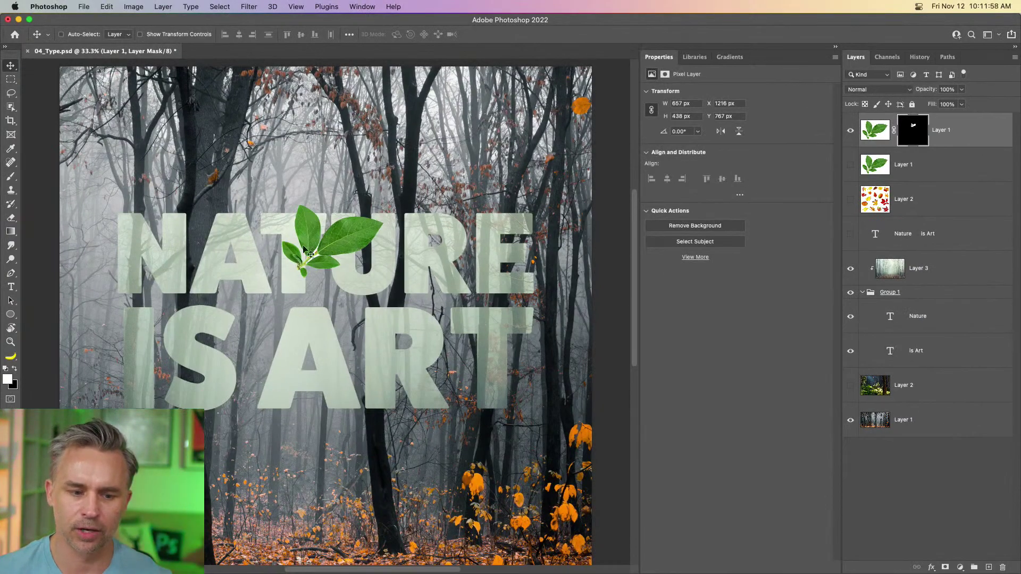
pyautogui.moveTo(306, 254); pyautogui.dragTo(372, 173)
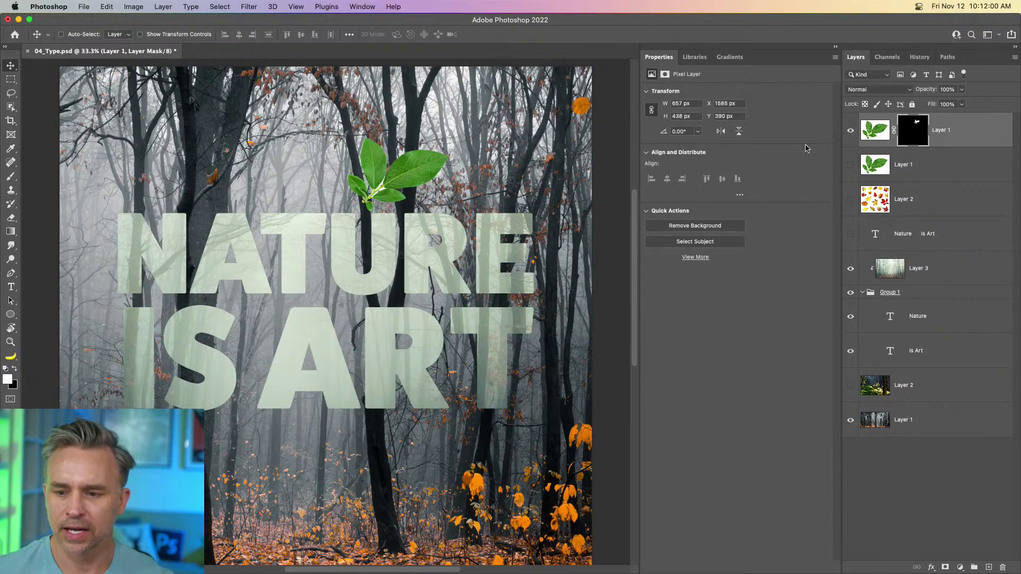
# - Move the cut-out leaf layer into Group 1 above the Nature text and reposition the leaf over the letter R
pyautogui.moveTo(964, 129); pyautogui.dragTo(922, 309)
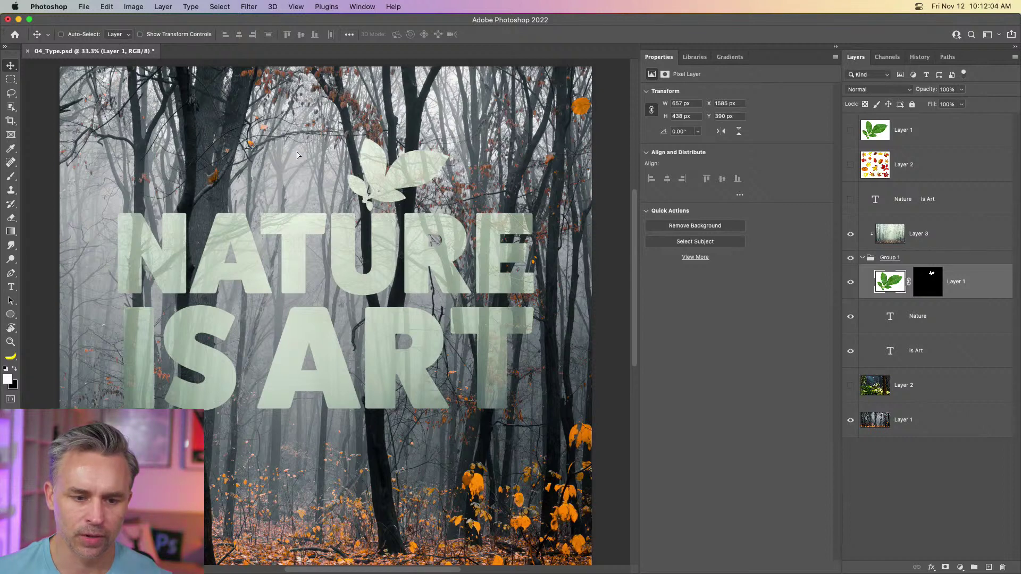
pyautogui.moveTo(295, 155); pyautogui.dragTo(339, 171)
pyautogui.scroll(-1, 410, 175)
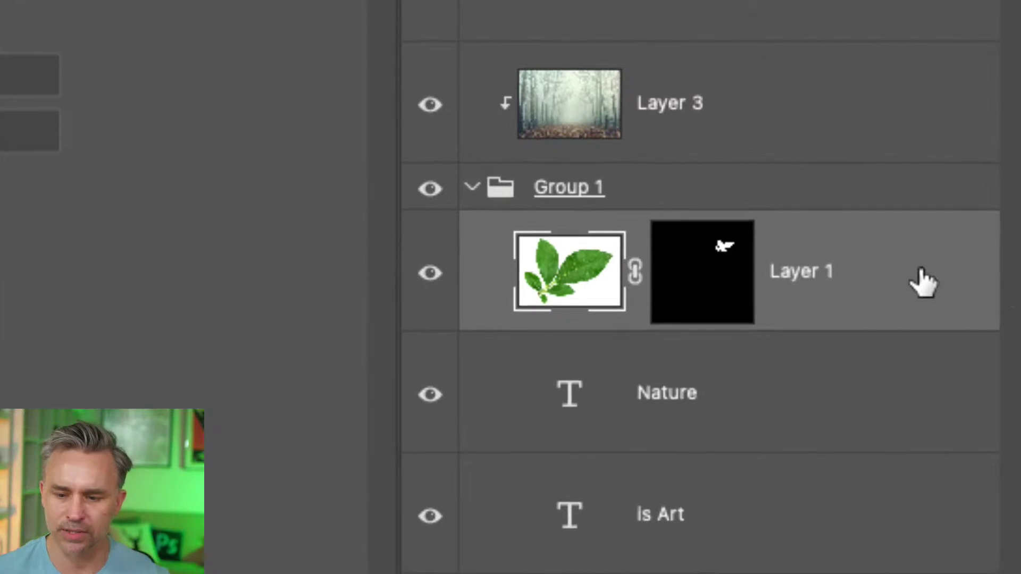
# - Convert the leaf layer to a Smart Object and scale it to about 298 × 214 px on top of the R
pyautogui.rightClick(987, 279)
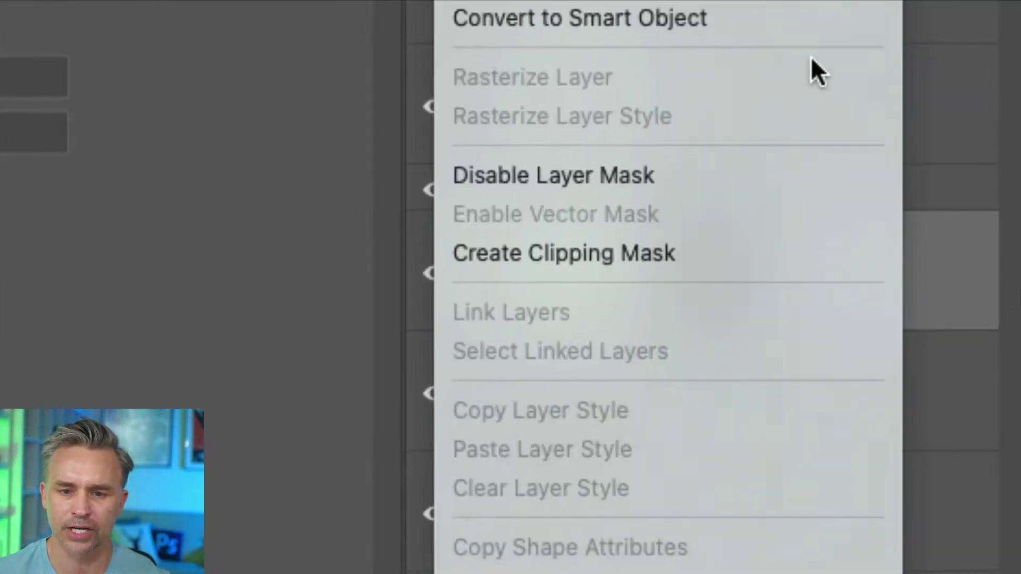
pyautogui.click(791, 20)
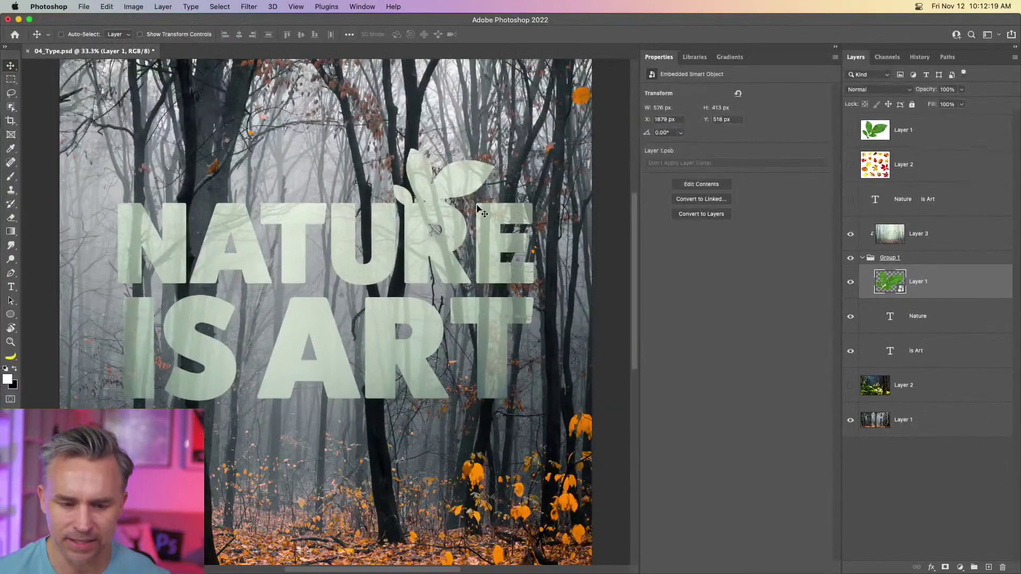
pyautogui.press('super+t')
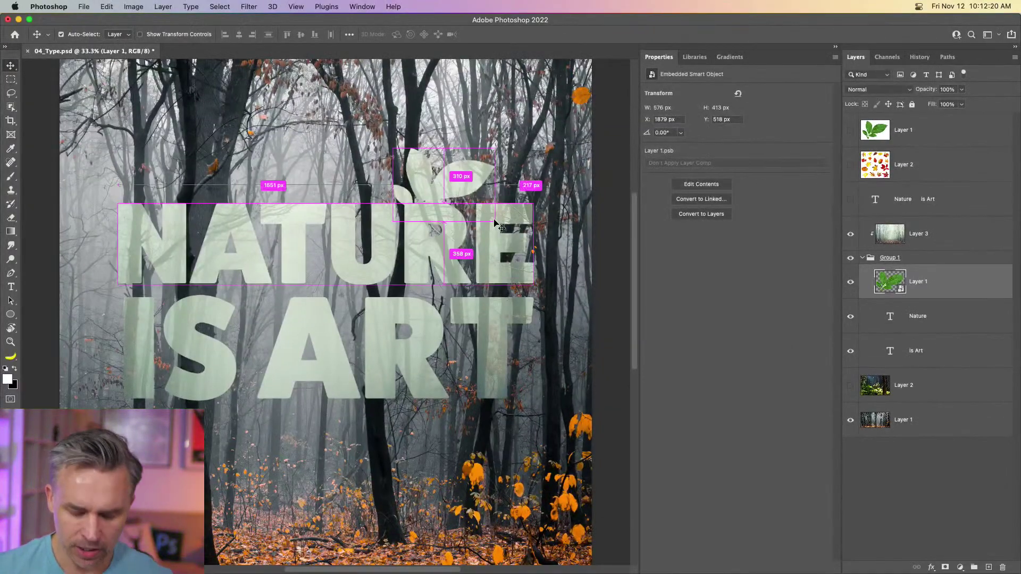
pyautogui.moveTo(492, 147); pyautogui.dragTo(460, 163)
pyautogui.press('Return')
pyautogui.moveTo(409, 210); pyautogui.dragTo(416, 202)
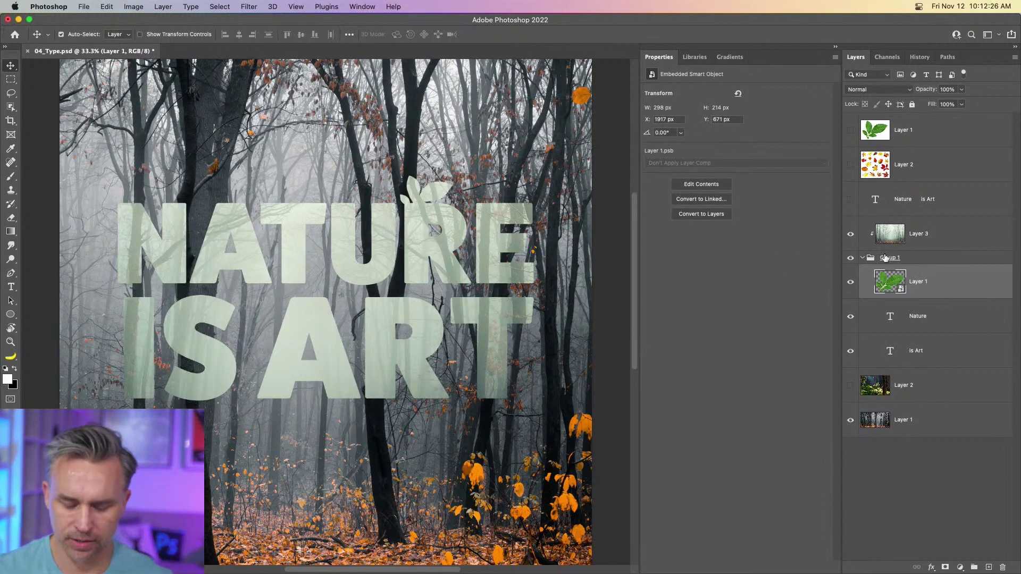
# - Duplicate the leaf and place the copy below the A of Art, scaled to about 403 × 300 px and rotated about 168.76°
pyautogui.press('super+j')
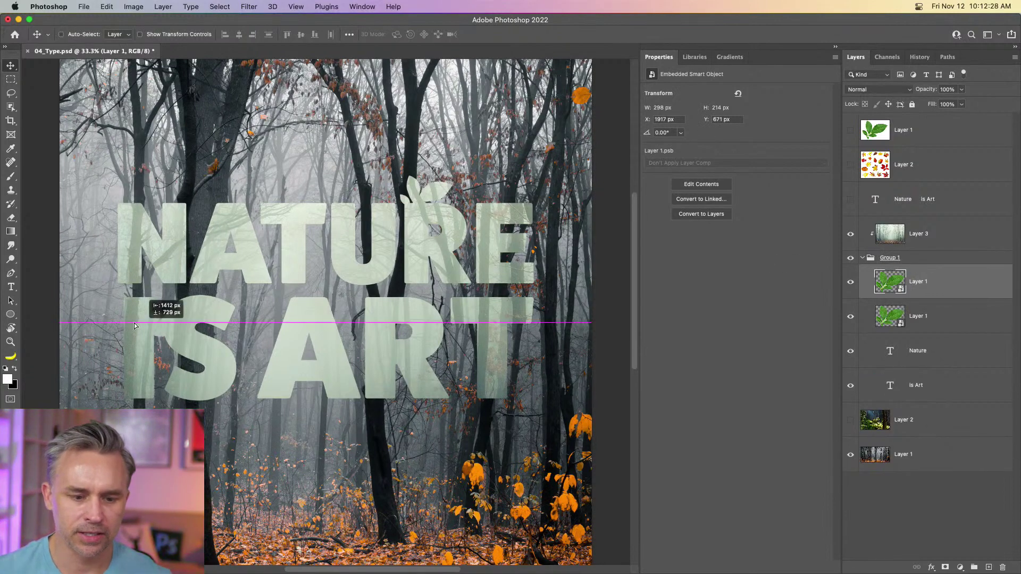
pyautogui.moveTo(134, 325); pyautogui.dragTo(226, 433)
pyautogui.press('super+t')
pyautogui.moveTo(214, 383); pyautogui.dragTo(371, 474)
pyautogui.moveTo(265, 449); pyautogui.dragTo(241, 437)
pyautogui.press('Return')
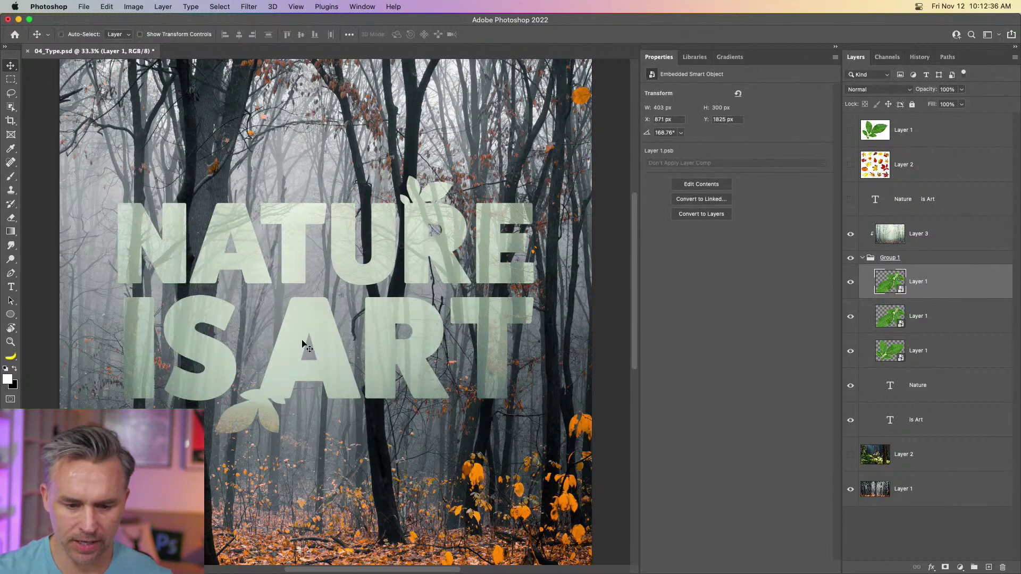
# - Duplicate the lower leaf and place the copy atop the A of Nature, about 212 × 290 px and rotated about -96.20°
pyautogui.press('super+j')
pyautogui.moveTo(254, 415); pyautogui.dragTo(208, 125)
pyautogui.press('super+t')
pyautogui.moveTo(154, 180); pyautogui.dragTo(210, 192)
pyautogui.press('Return')
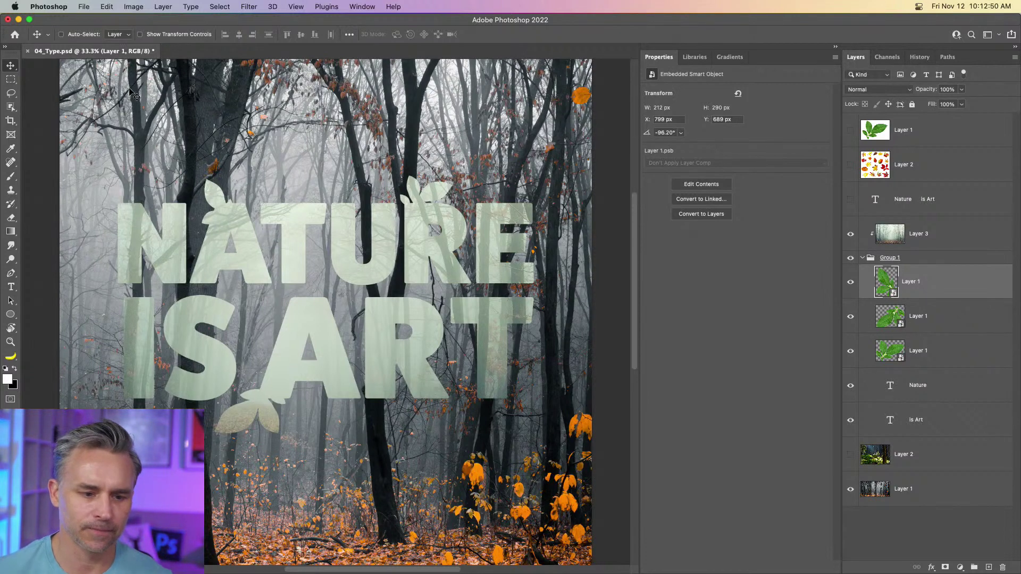
# - Collapse Group 1 and show the sunlit green forest layer beneath it, leaving that layer selected
pyautogui.click(862, 259)
pyautogui.click(895, 240)
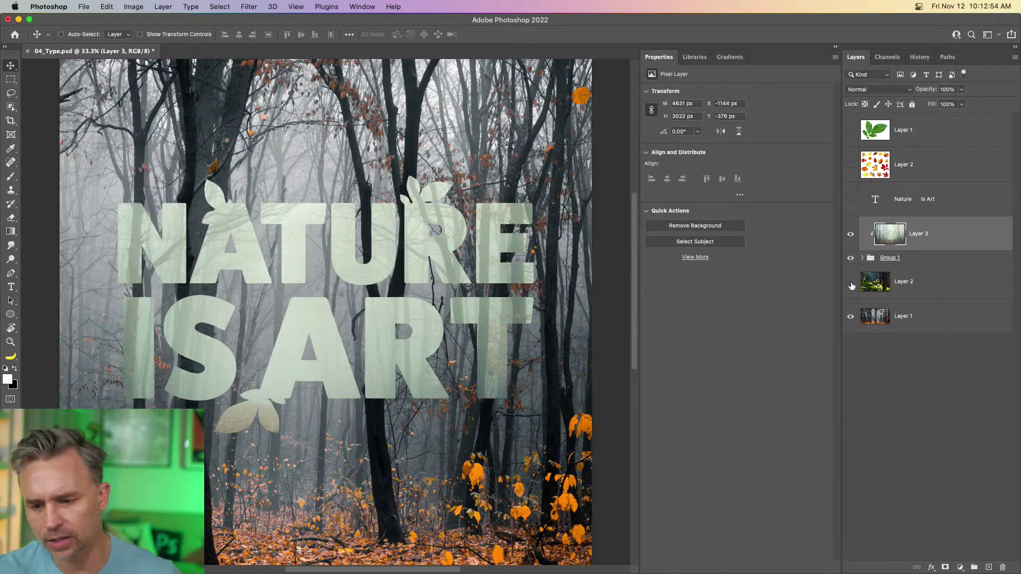
pyautogui.click(853, 283)
pyautogui.click(896, 287)
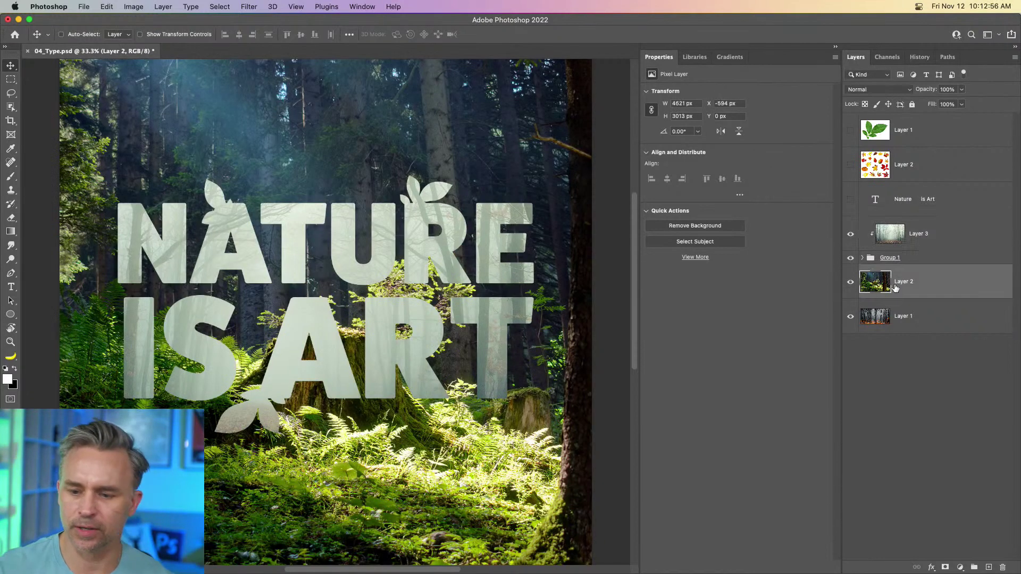
pyautogui.click(905, 322)
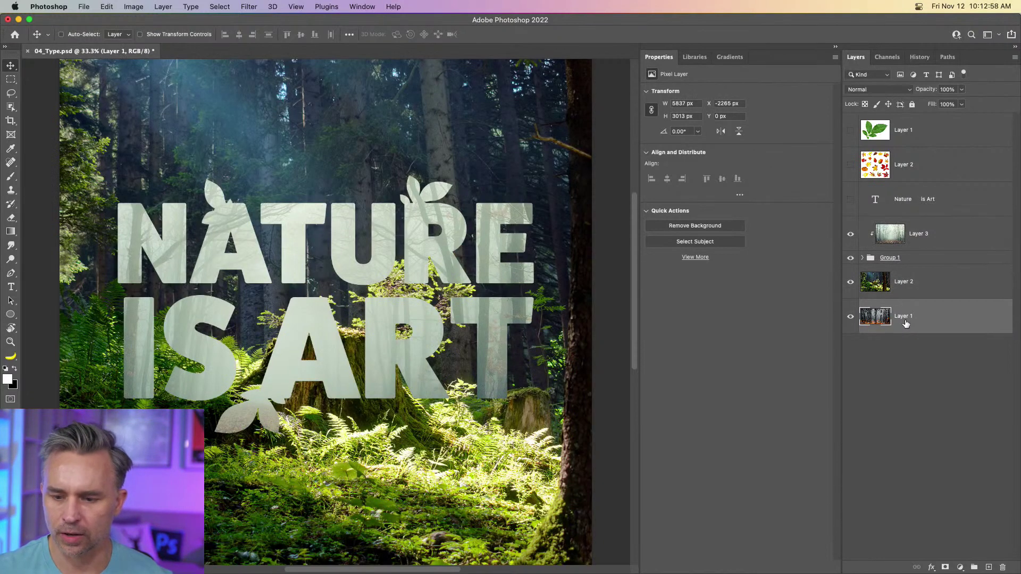
pyautogui.click(904, 290)
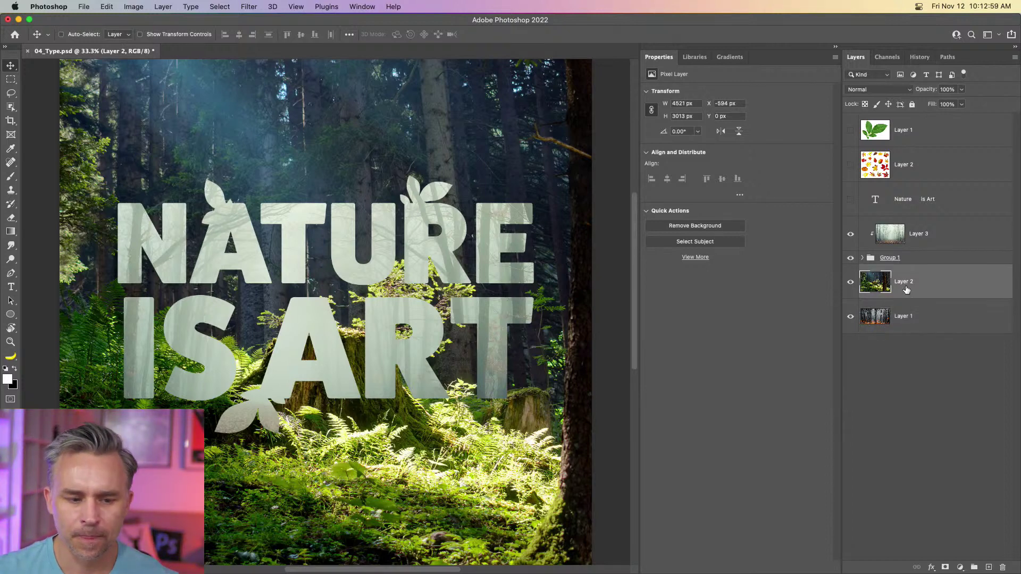
# - Swap the misty and green forest layers around Group 1 and clip the green forest to the group at about X -429 px, Y -109 px
pyautogui.click(923, 245)
pyautogui.moveTo(924, 245); pyautogui.dragTo(898, 298)
pyautogui.moveTo(897, 243); pyautogui.dragTo(904, 218)
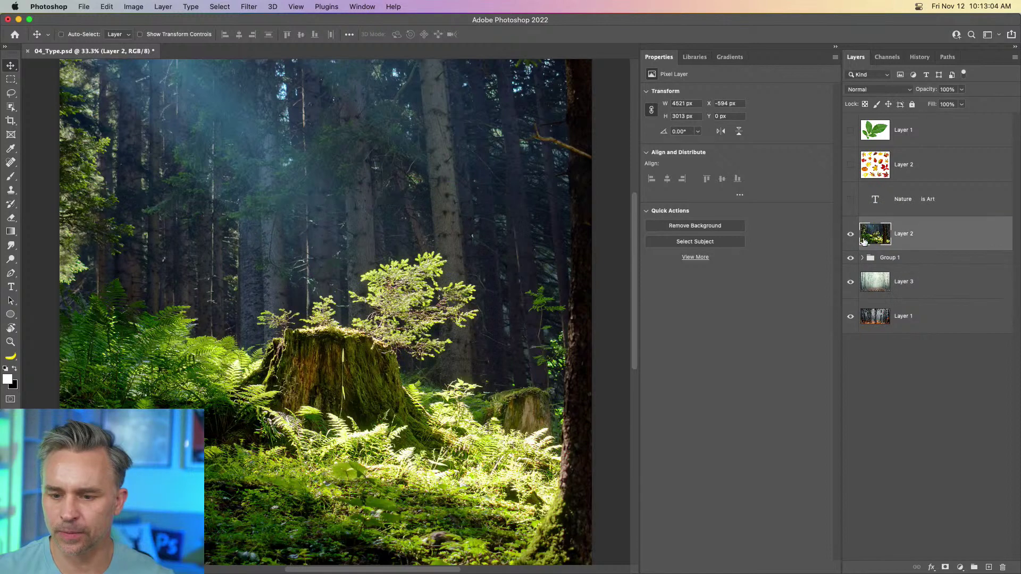
pyautogui.keyDown('alt'); pyautogui.click(919, 249); pyautogui.keyUp('alt')
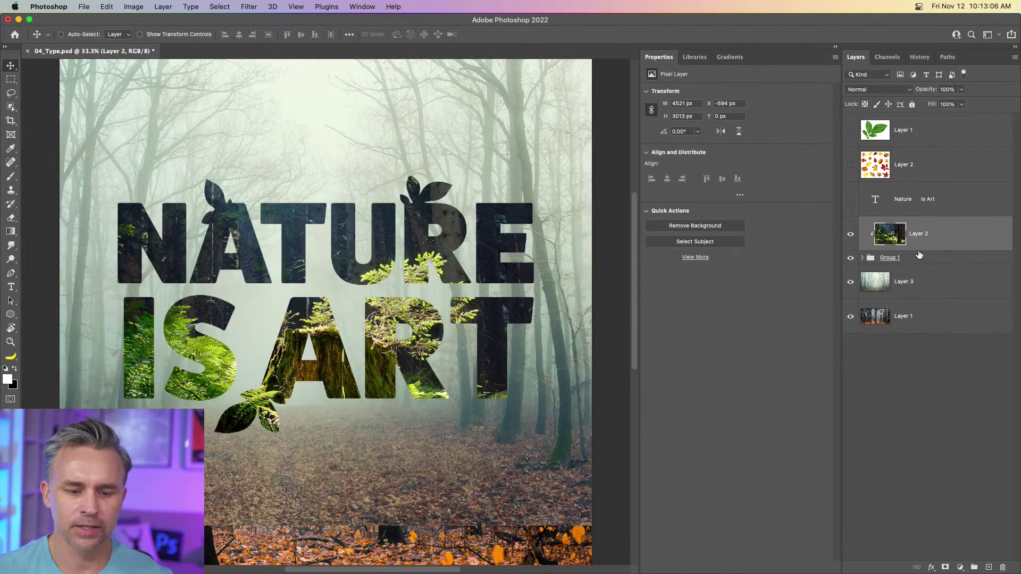
pyautogui.moveTo(234, 197)
pyautogui.mouseDown()
pyautogui.moveTo(258, 204)
pyautogui.moveTo(248, 188)
pyautogui.mouseUp()
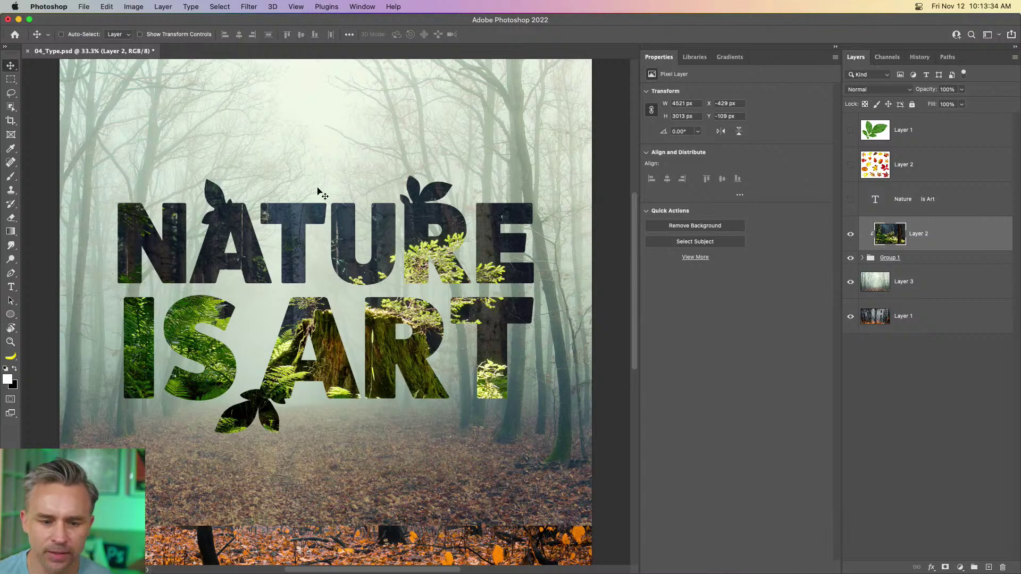
# - Quick-export the artwork as 04_Type.jpg to the Desktop
pyautogui.click(83, 7)
pyautogui.moveTo(160, 156)
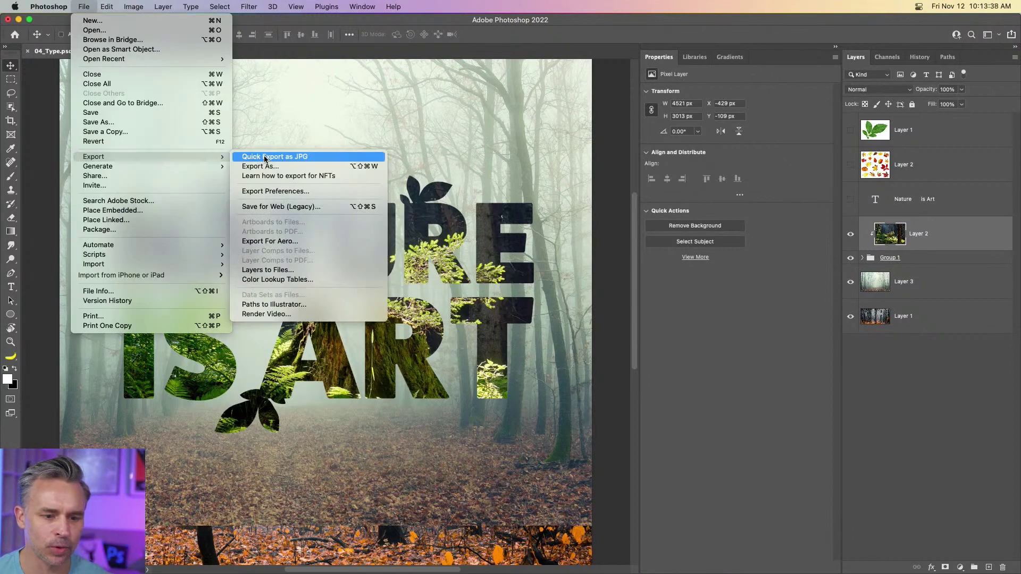
pyautogui.click(264, 157)
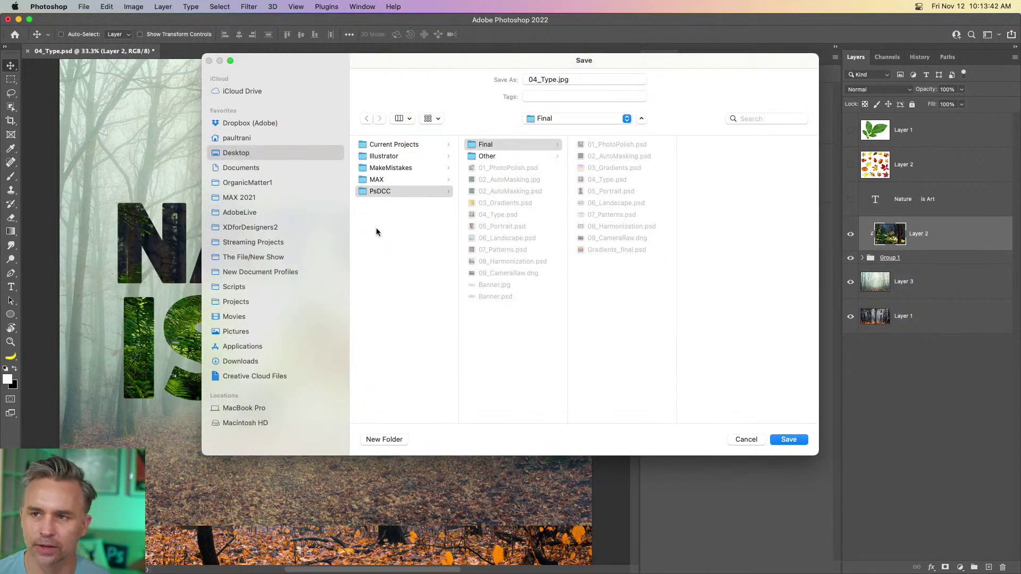
pyautogui.click(364, 228)
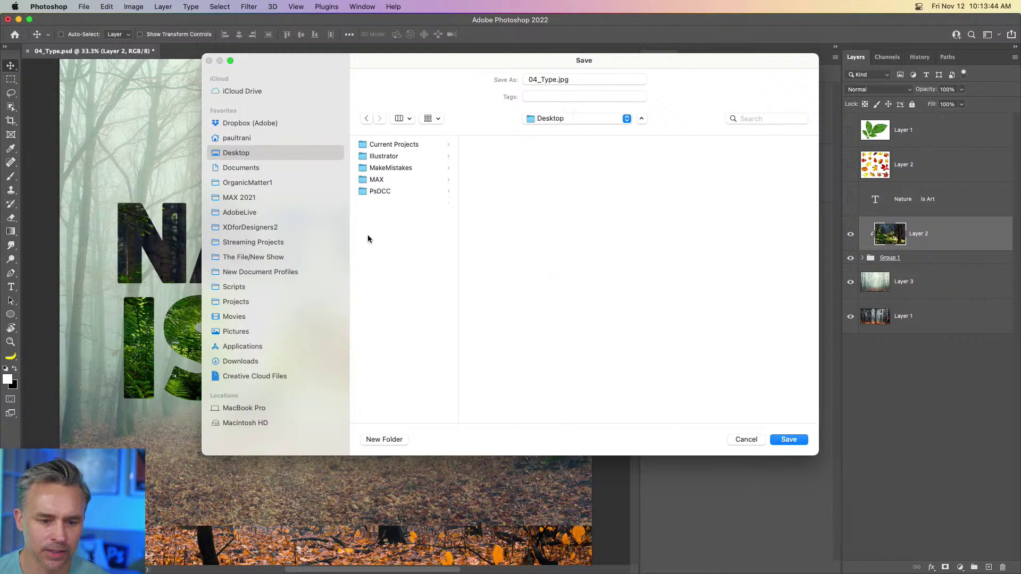
pyautogui.press('Return')
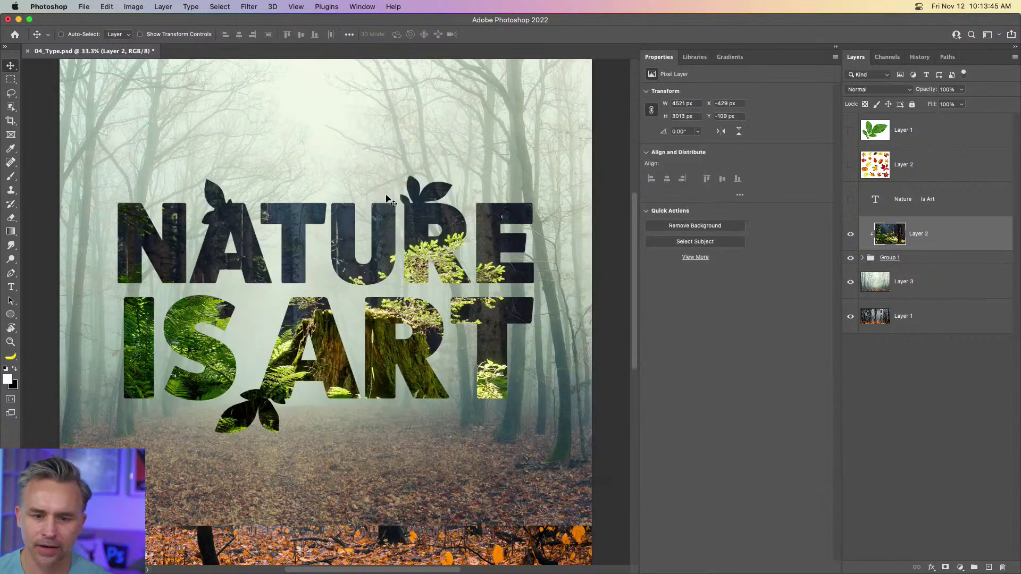
# - Switch to Discord to look at the Adobe Photoshop server's challenge channel, then return to Photoshop
pyautogui.click(19, 20)
pyautogui.click(86, 42)
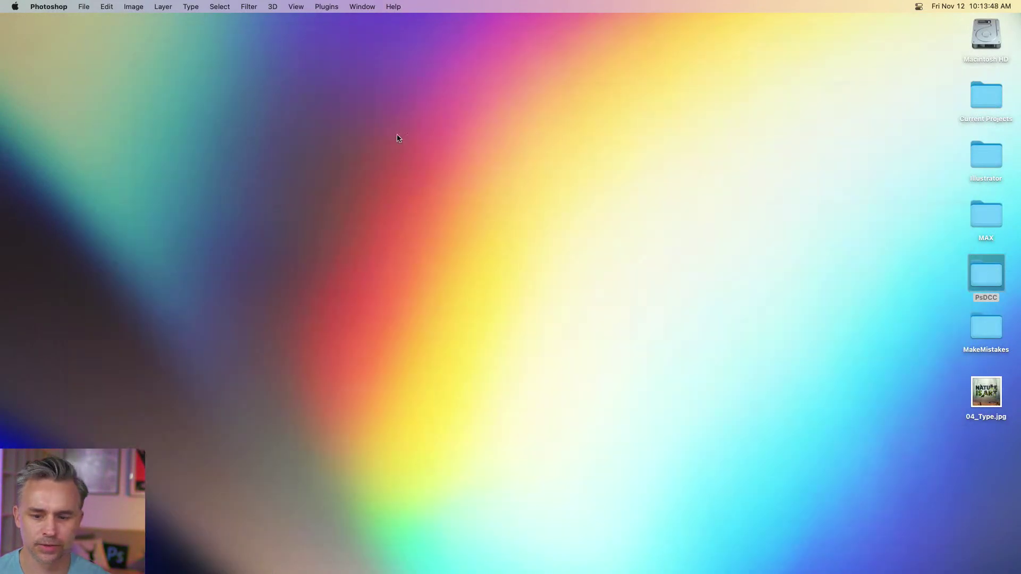
pyautogui.click(597, 562)
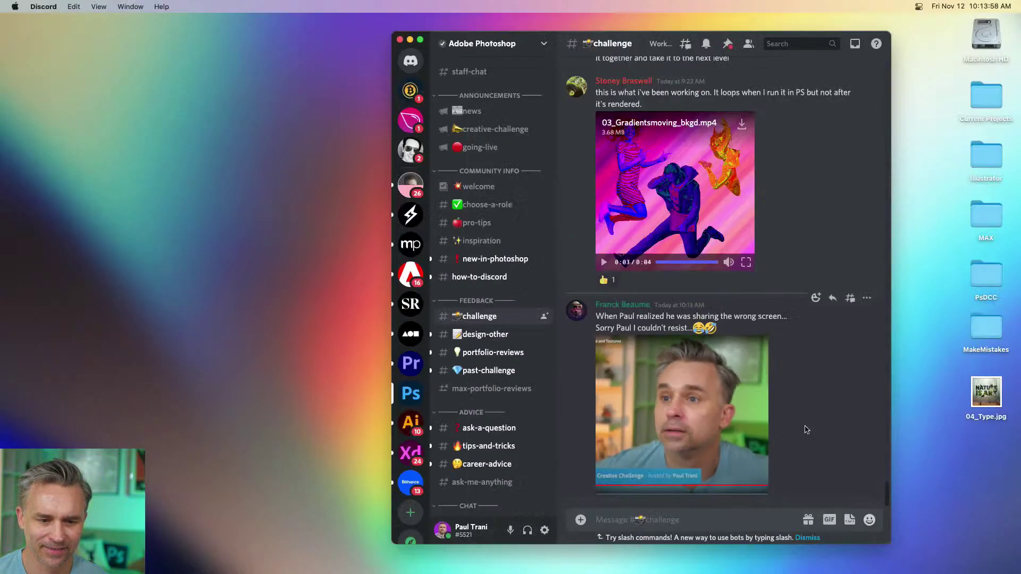
pyautogui.click(409, 41)
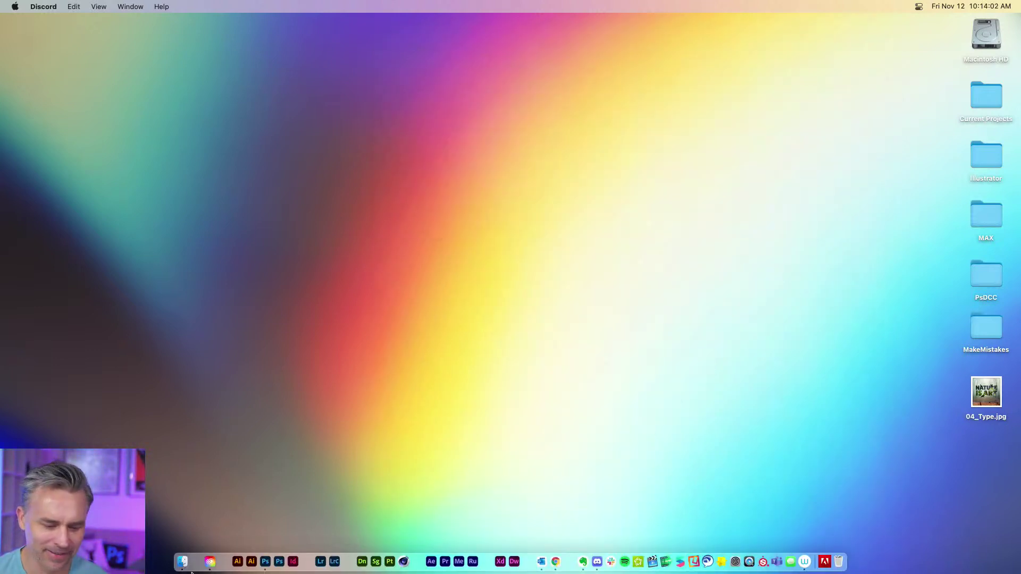
pyautogui.click(263, 565)
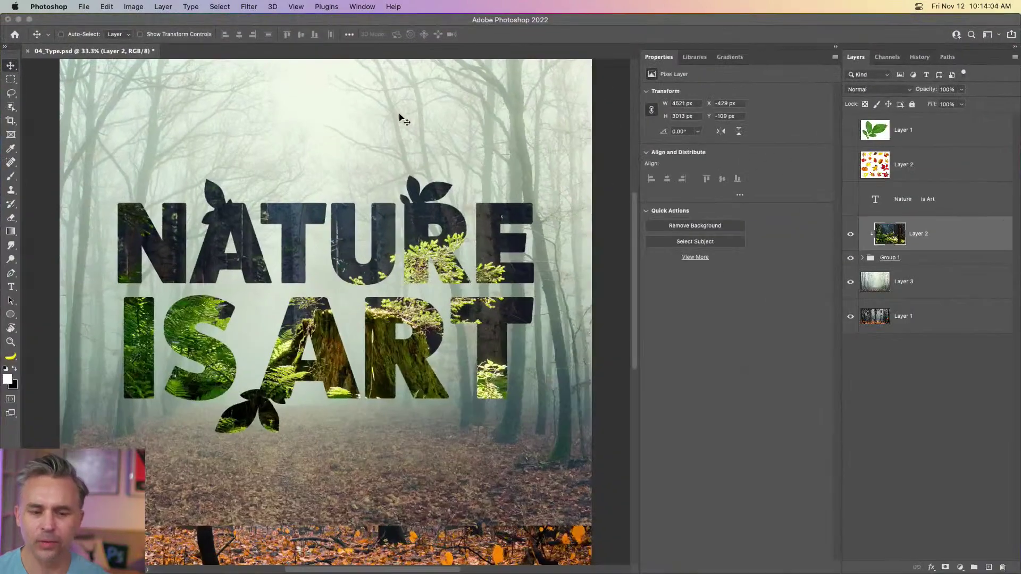
# - Show the Timeline, create a video timeline for the document and enlarge its area to show more layer tracks
pyautogui.click(370, 6)
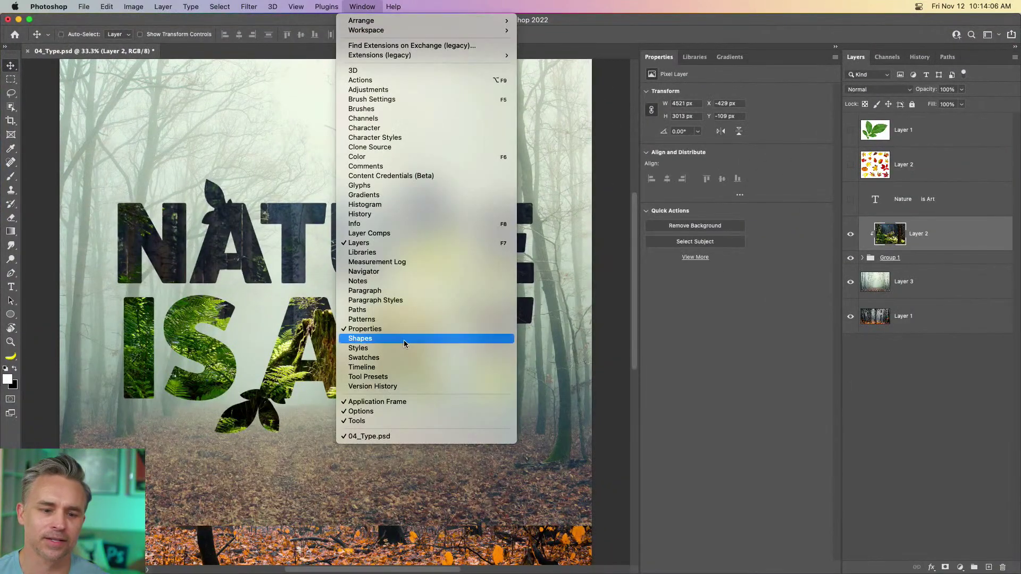
pyautogui.click(377, 367)
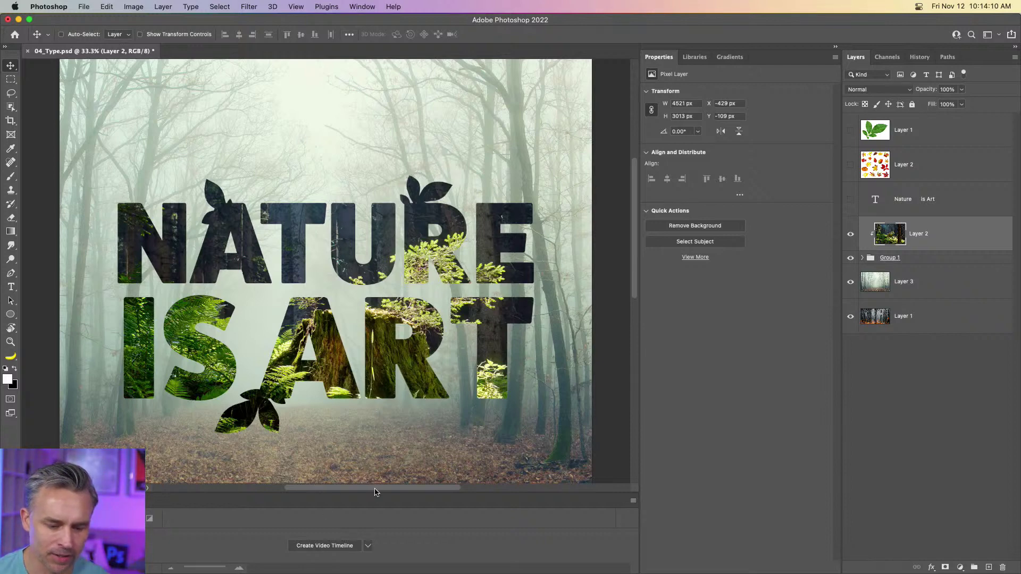
pyautogui.click(320, 551)
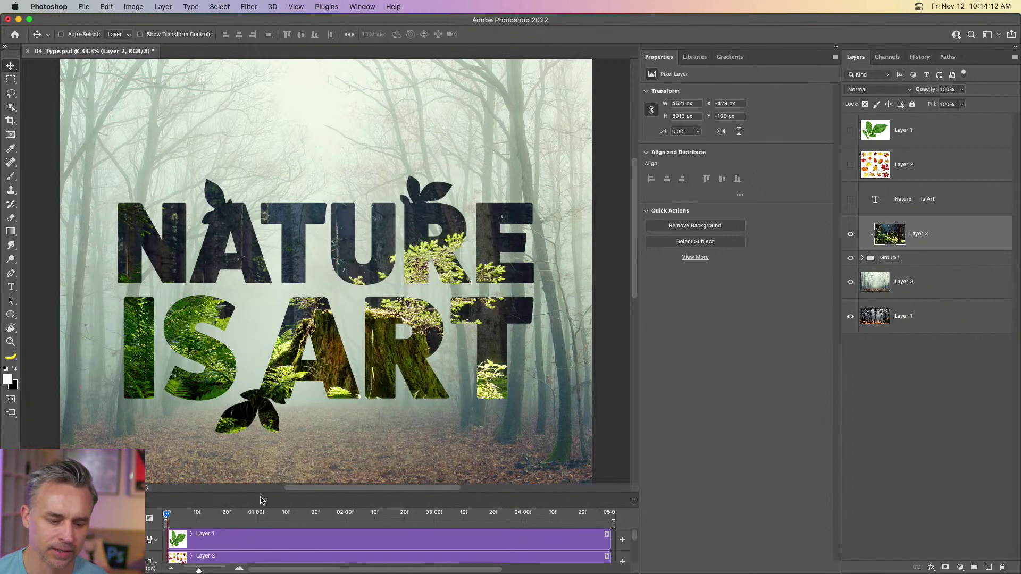
pyautogui.moveTo(265, 495); pyautogui.dragTo(282, 450)
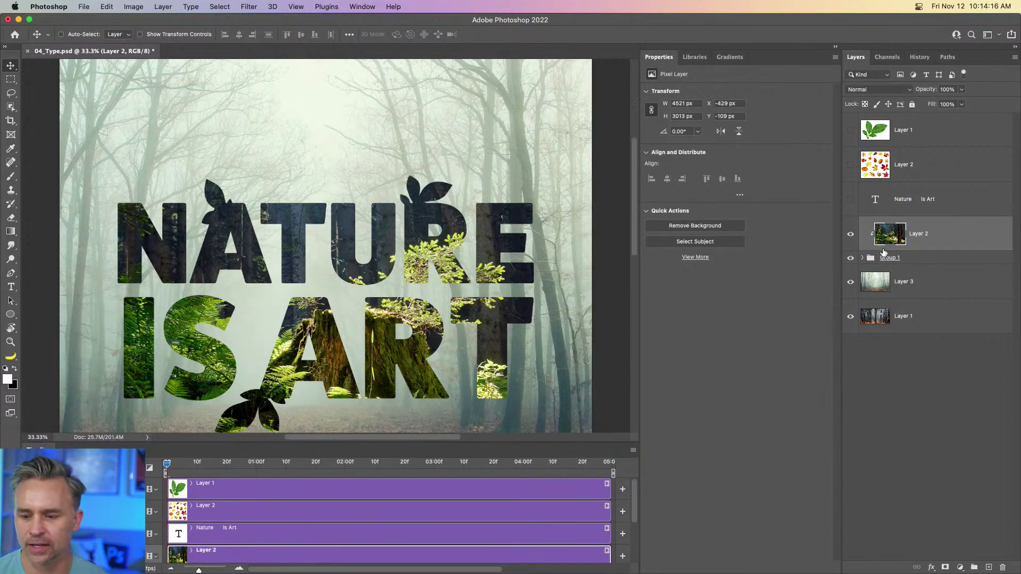
# - Expand Group 1 and add a Transform keyframe at about 02:18f to its first leaf layer in the enlarged Timeline
pyautogui.click(863, 258)
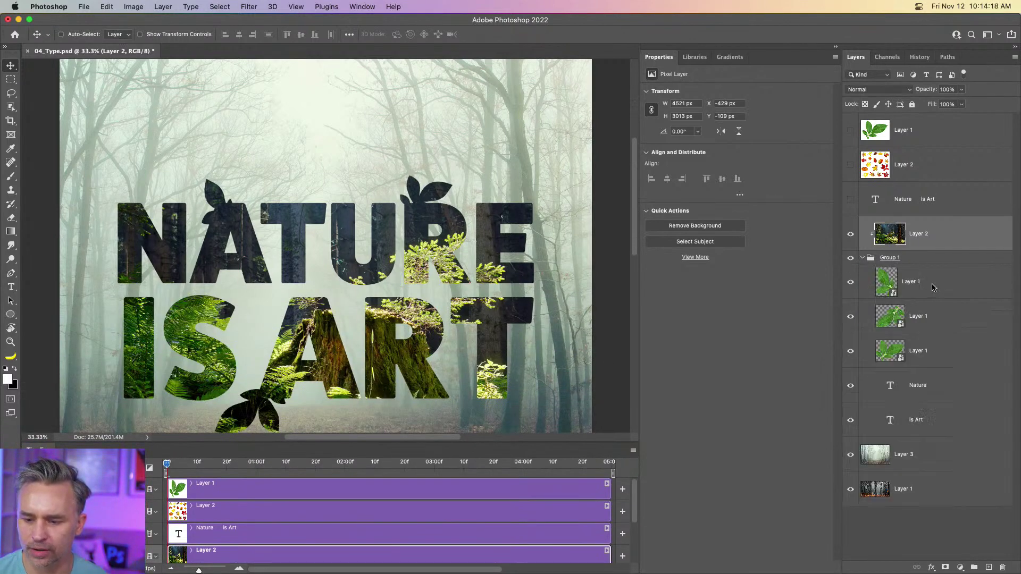
pyautogui.click(934, 287)
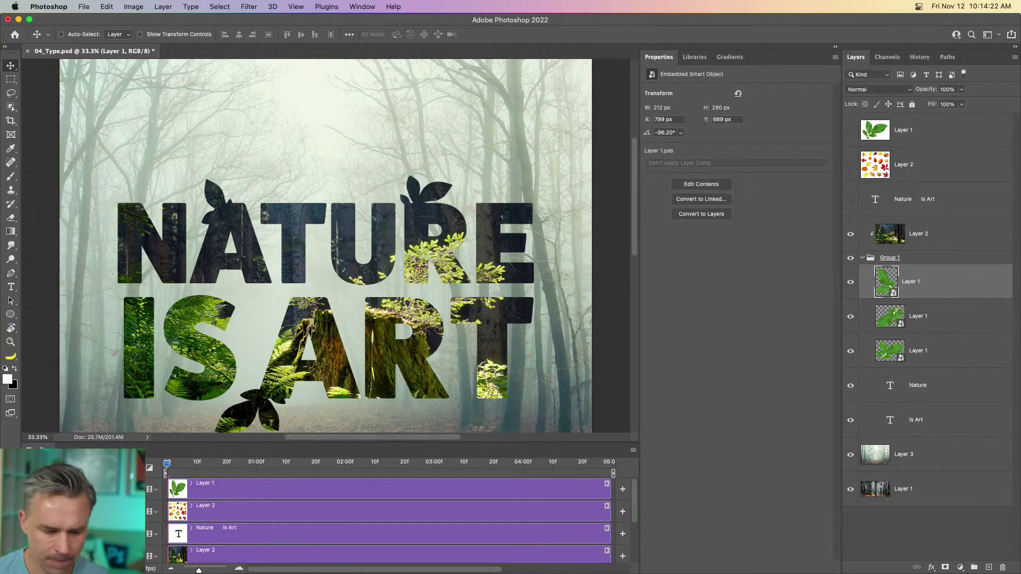
pyautogui.moveTo(165, 444); pyautogui.dragTo(165, 342)
pyautogui.click(29, 473)
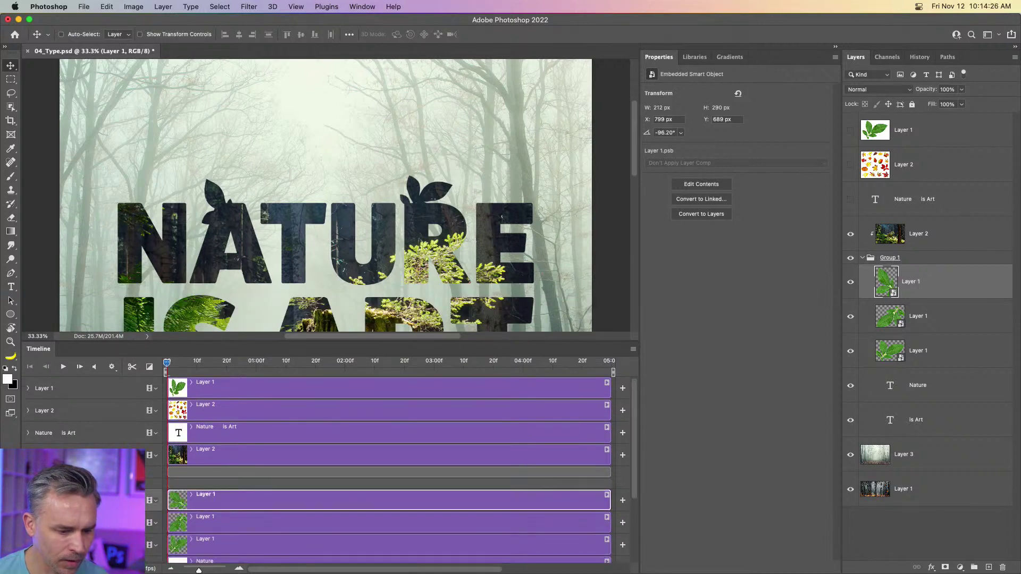
pyautogui.click(33, 501)
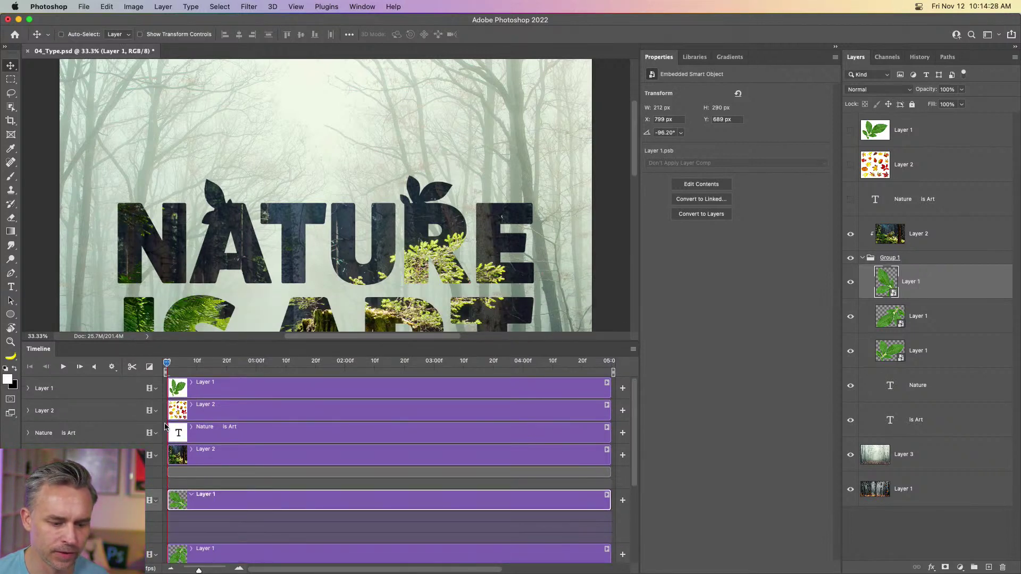
pyautogui.moveTo(198, 366); pyautogui.dragTo(399, 368)
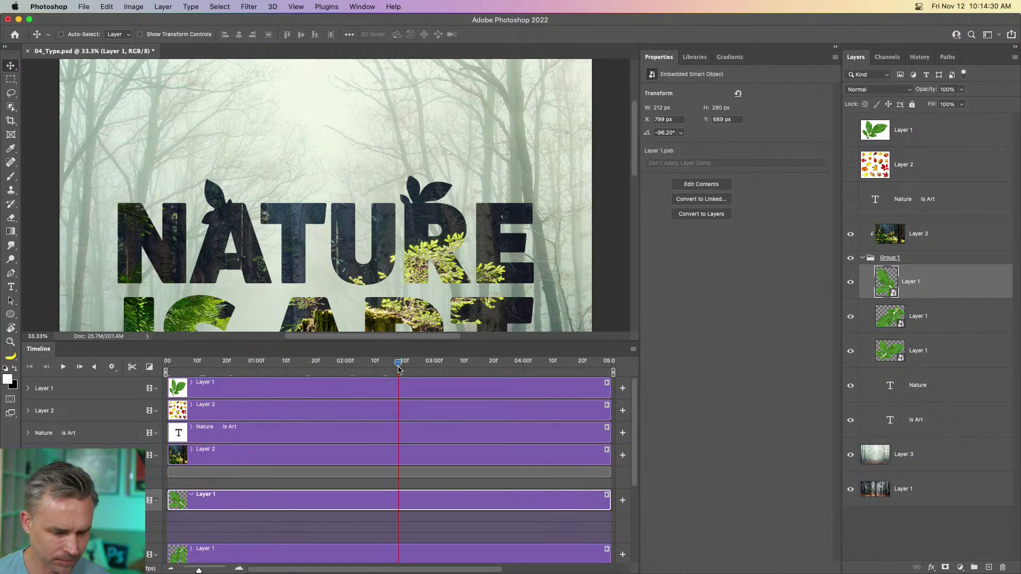
pyautogui.click(52, 517)
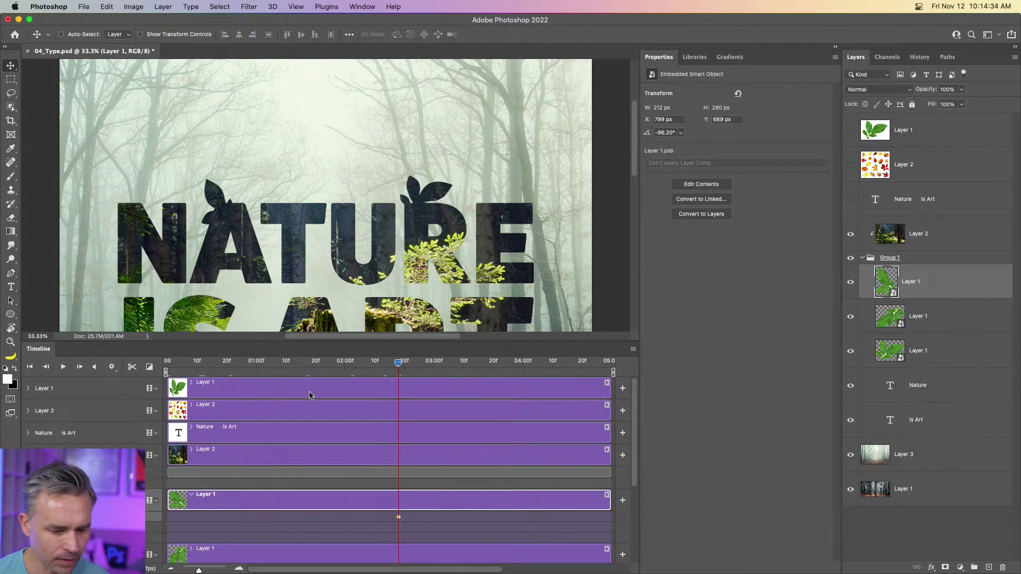
# - At the timeline start, move this leaf behind the letter A to about X 861 px, Y 845 px and scrub the animation
pyautogui.click(30, 367)
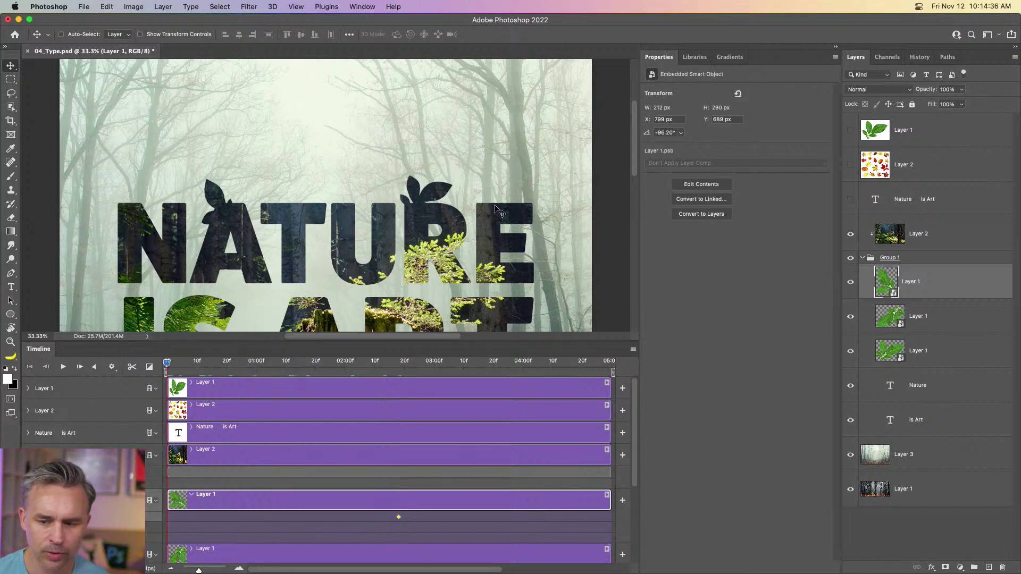
pyautogui.moveTo(379, 177); pyautogui.dragTo(390, 169)
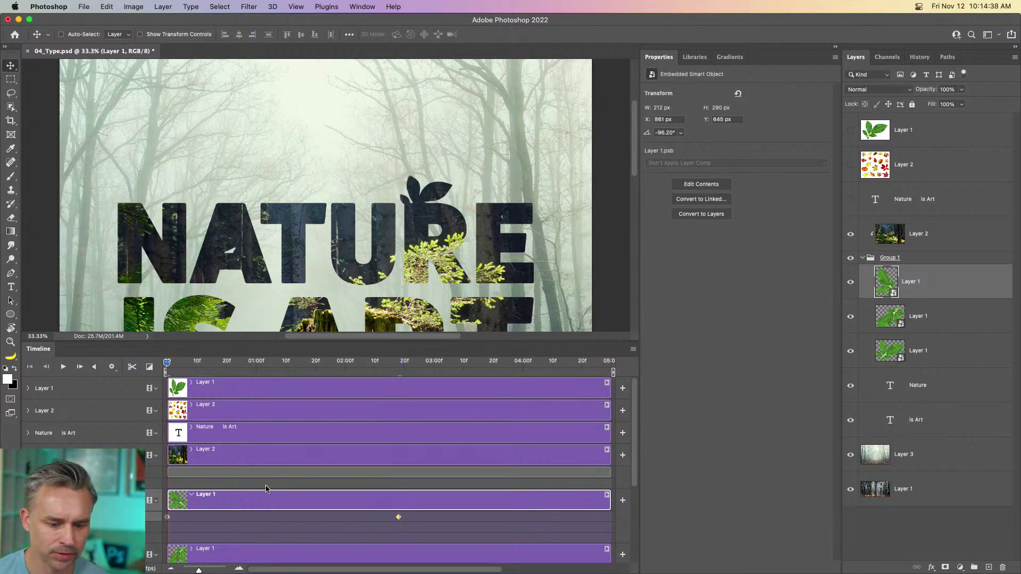
pyautogui.moveTo(179, 364); pyautogui.dragTo(375, 411)
# - Look at the document's export options for rendering the animation as video
pyautogui.click(84, 6)
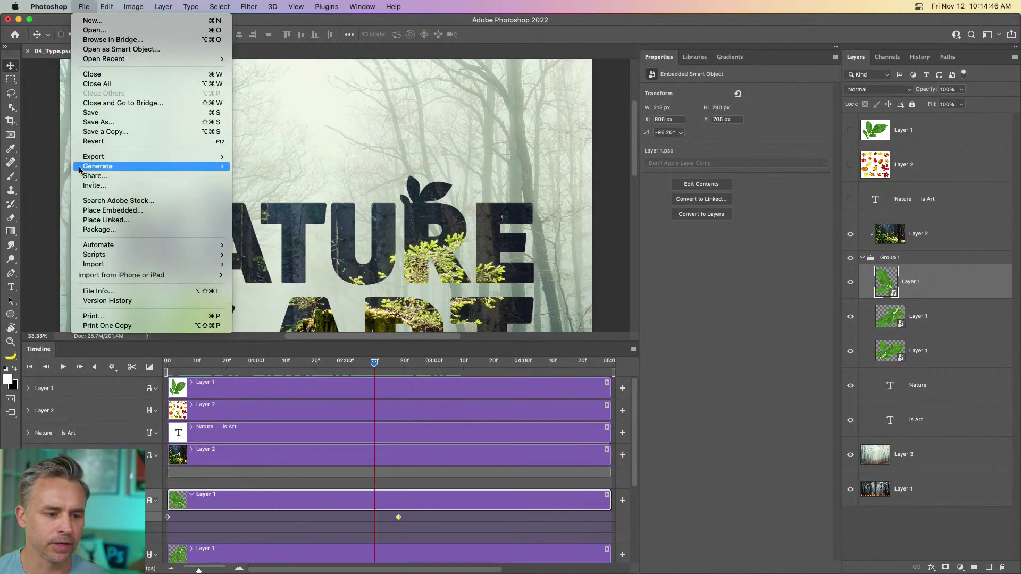
pyautogui.moveTo(213, 157)
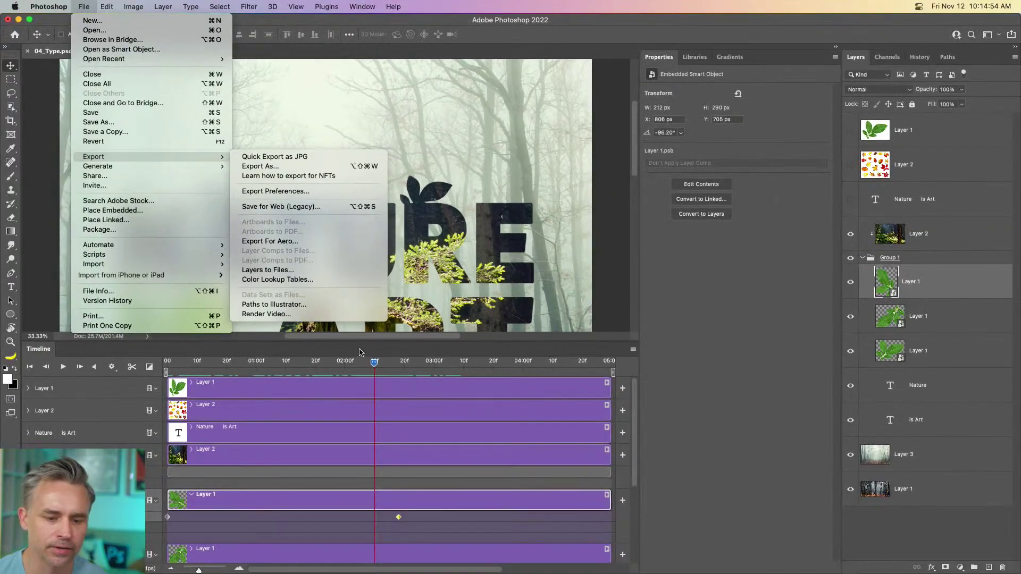
pyautogui.click(477, 411)
# - Return to the first leaf's end keyframe and add Transform keyframes there for the other two leaf layers
pyautogui.moveTo(353, 366); pyautogui.dragTo(398, 366)
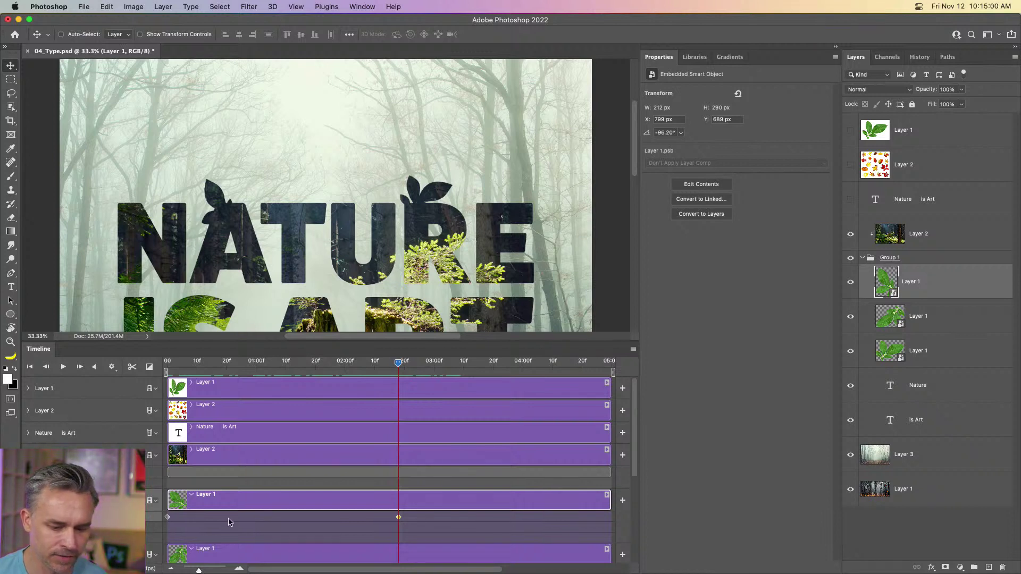
pyautogui.scroll(-5, 637, 478)
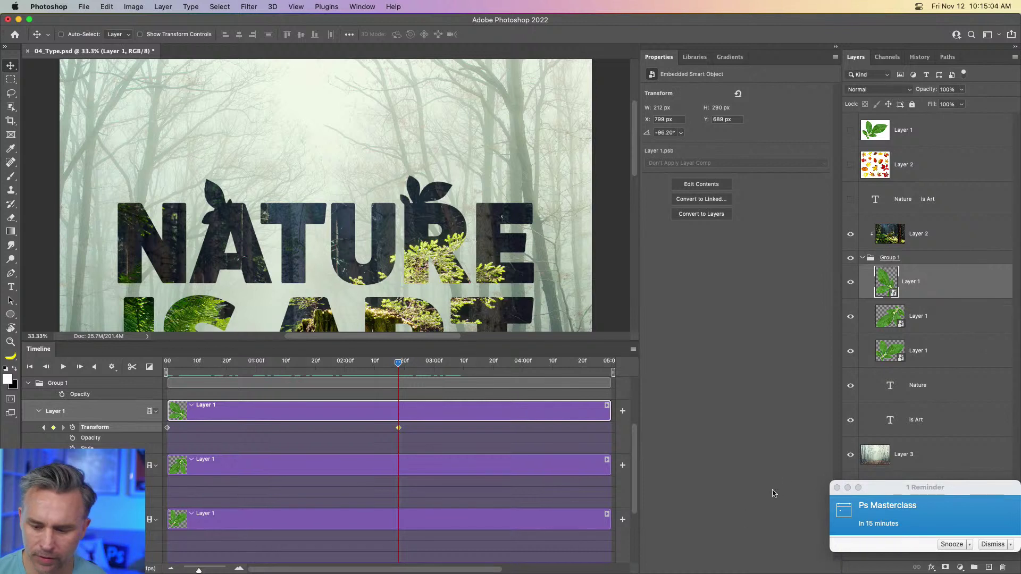
pyautogui.click(836, 487)
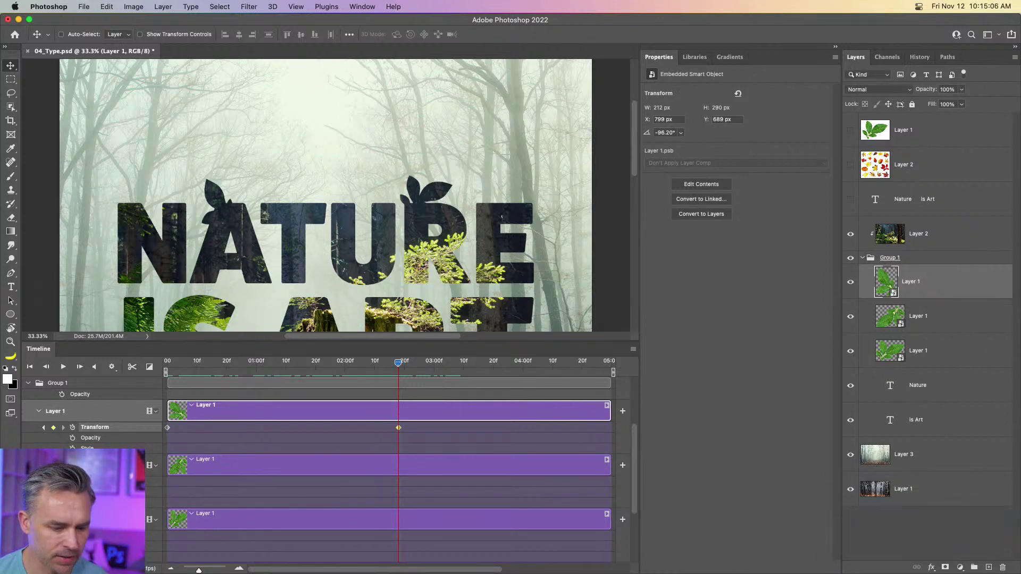
pyautogui.click(72, 481)
pyautogui.click(73, 536)
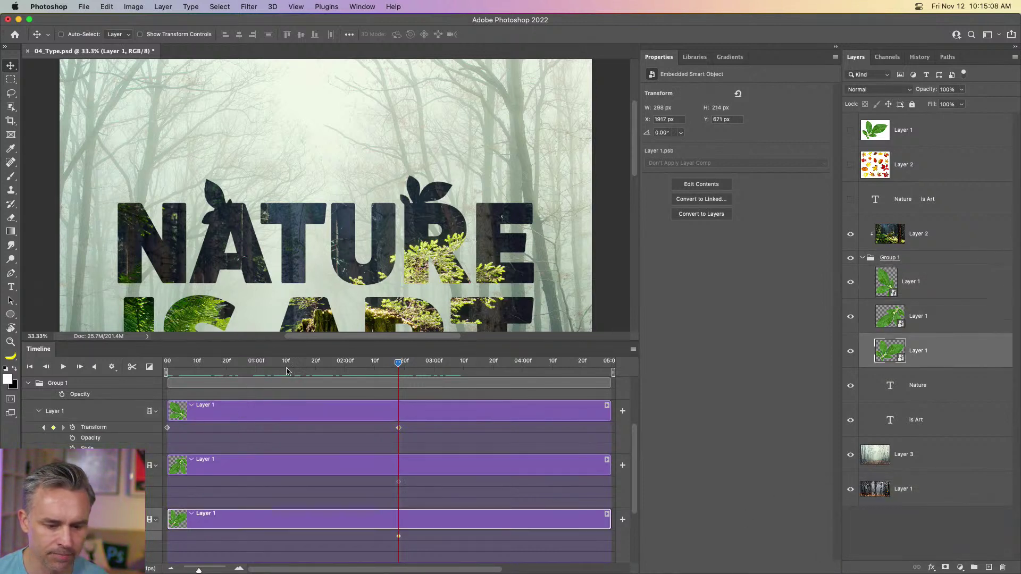
# - At the timeline start, tuck the R's leaf behind the letters at about X 1945 px, Y 828 px and the lower leaf at X 994 px, Y 1672 px
pyautogui.click(30, 366)
pyautogui.moveTo(417, 186)
pyautogui.mouseDown()
pyautogui.moveTo(425, 205)
pyautogui.moveTo(429, 198)
pyautogui.mouseUp()
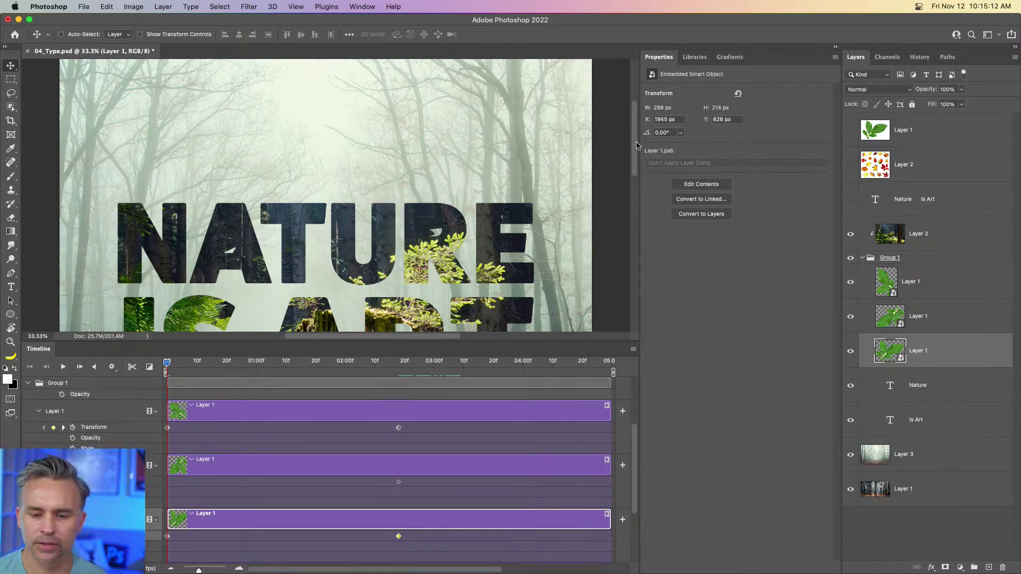
pyautogui.moveTo(636, 146); pyautogui.dragTo(529, 230)
pyautogui.moveTo(215, 228); pyautogui.dragTo(263, 197)
pyautogui.click(54, 465)
pyautogui.click(203, 364)
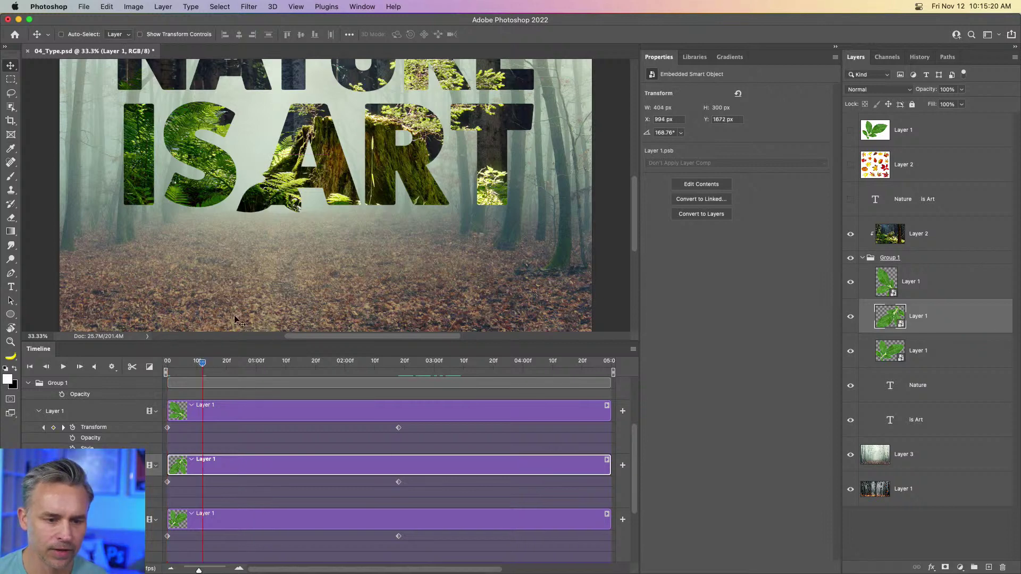
pyautogui.moveTo(234, 163); pyautogui.dragTo(249, 266)
pyautogui.moveTo(190, 364); pyautogui.dragTo(166, 363)
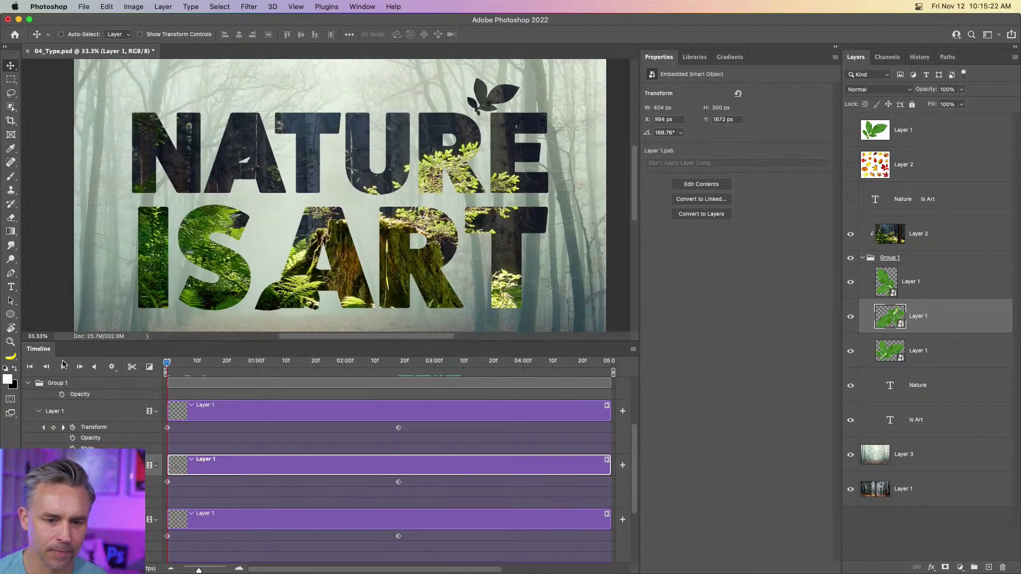
# - Reposition the R's leaf at the timeline start to about X 1963 px, Y 844 px, scrub the motion and collapse the Timeline
pyautogui.keyDown('super'); pyautogui.click(489, 96); pyautogui.keyUp('super')
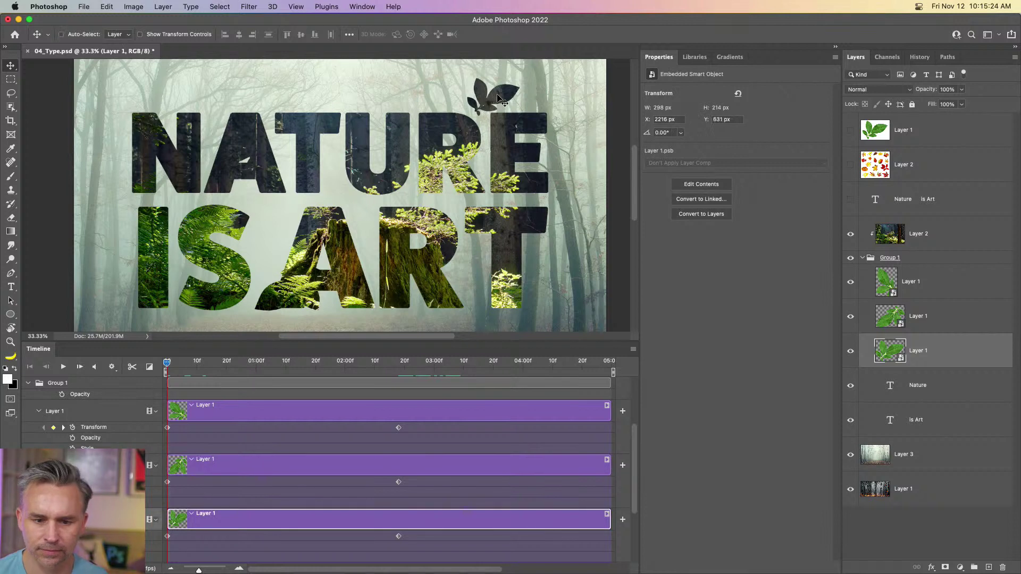
pyautogui.moveTo(490, 98); pyautogui.dragTo(453, 134)
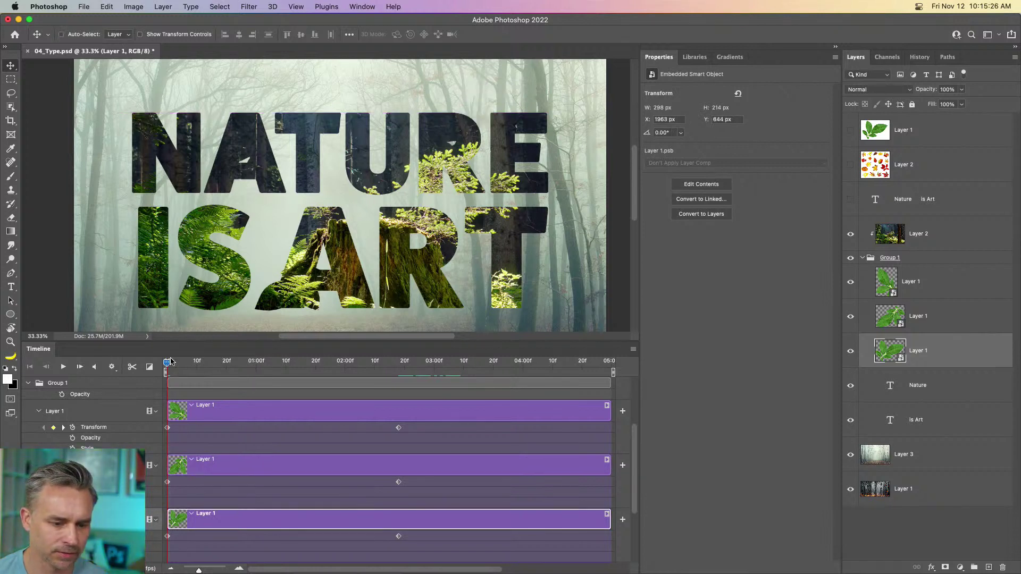
pyautogui.moveTo(170, 362); pyautogui.dragTo(400, 407)
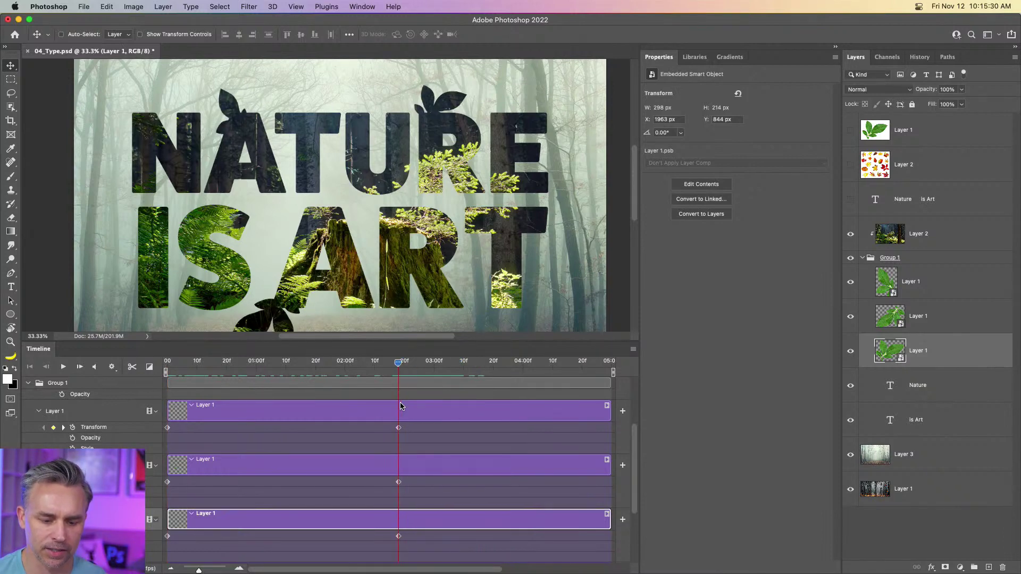
pyautogui.doubleClick(382, 349)
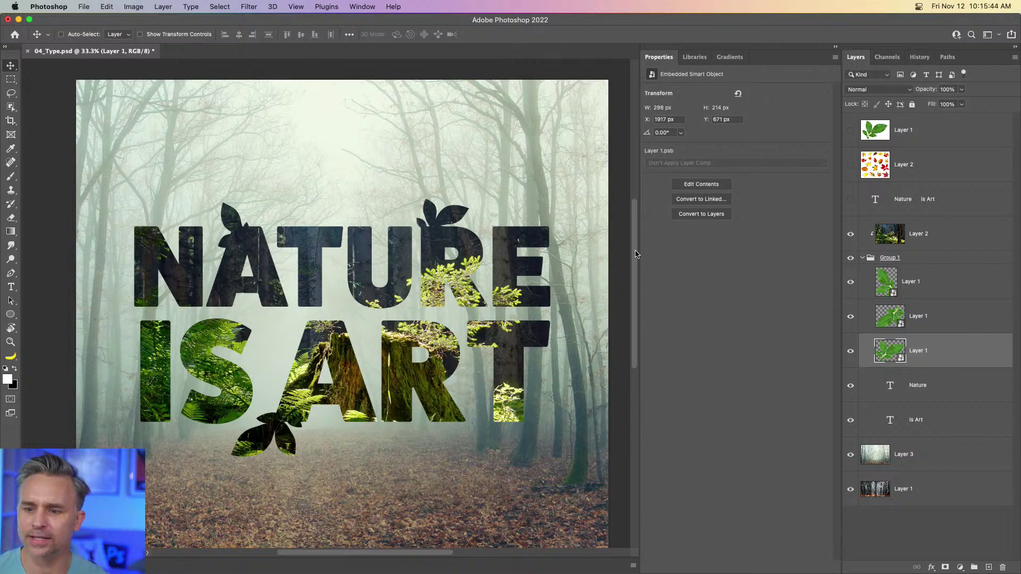
# - Hide the clipped green forest and the three leaf layers, leaving the Nature and Is Art text layers visible
pyautogui.click(917, 282)
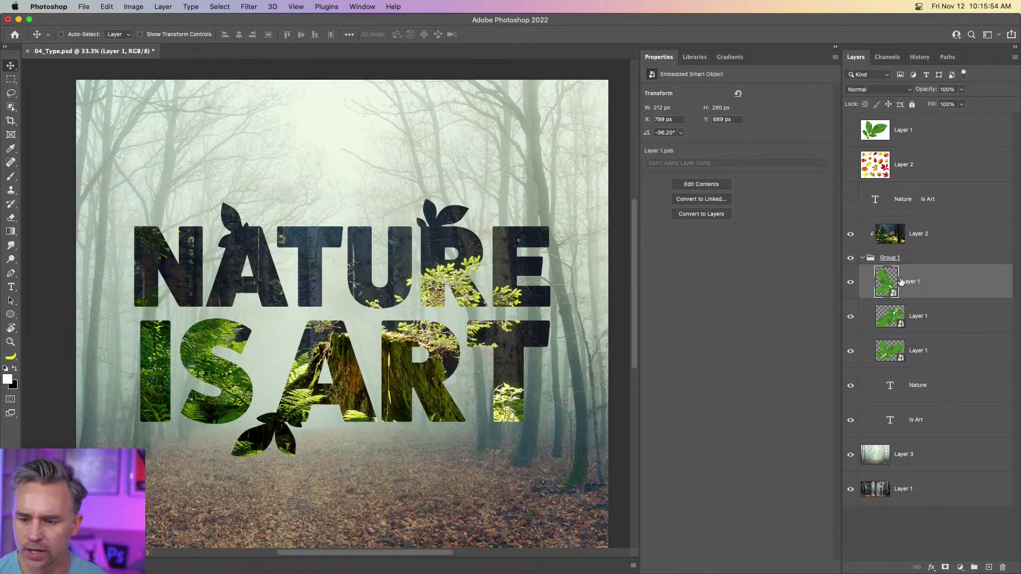
pyautogui.moveTo(851, 239); pyautogui.dragTo(856, 379)
pyautogui.click(851, 384)
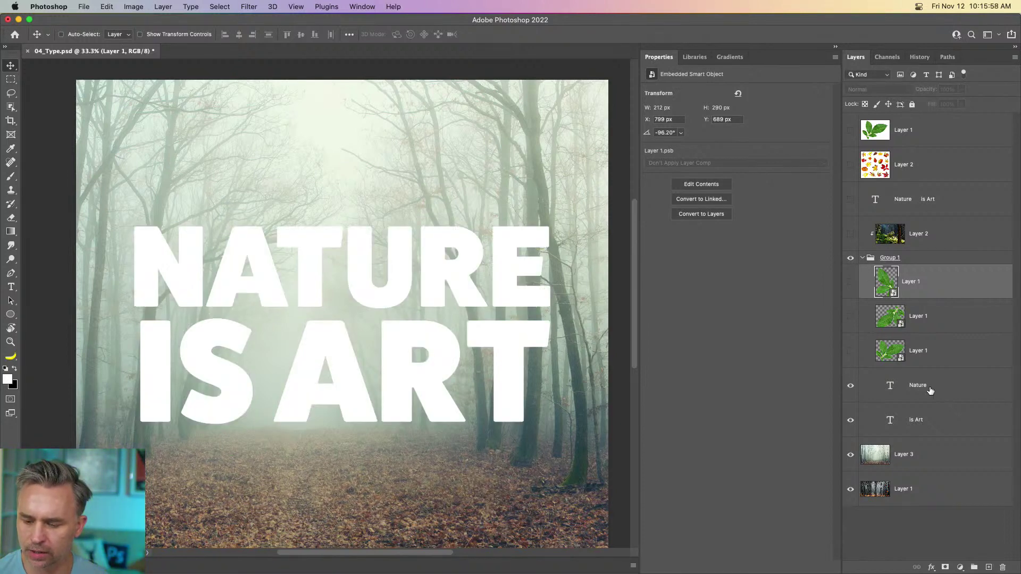
# - Duplicate the Nature text layer and hide the original Nature and Is Art text layers
pyautogui.click(927, 395)
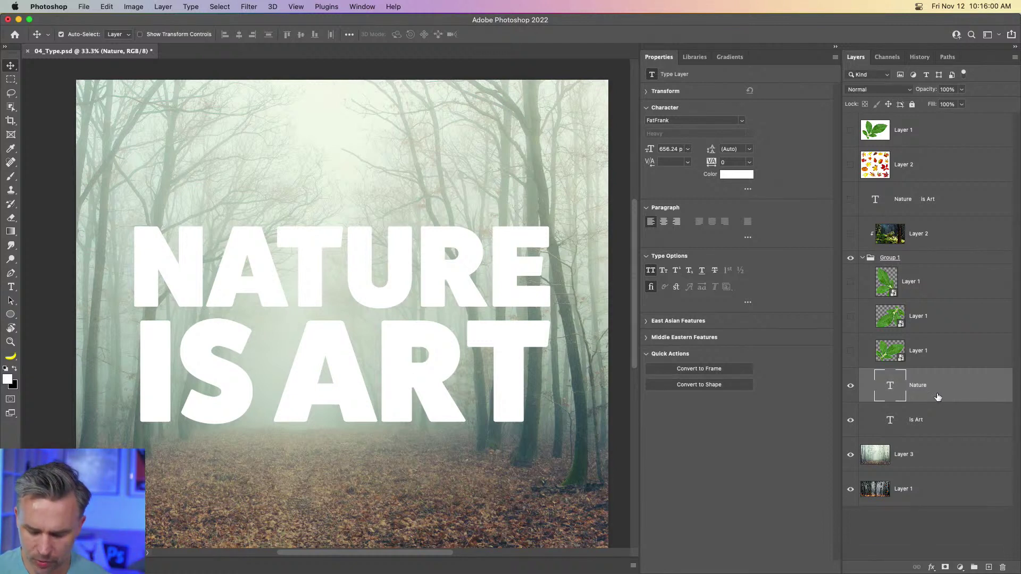
pyautogui.press('super+j')
pyautogui.moveTo(850, 421); pyautogui.dragTo(851, 455)
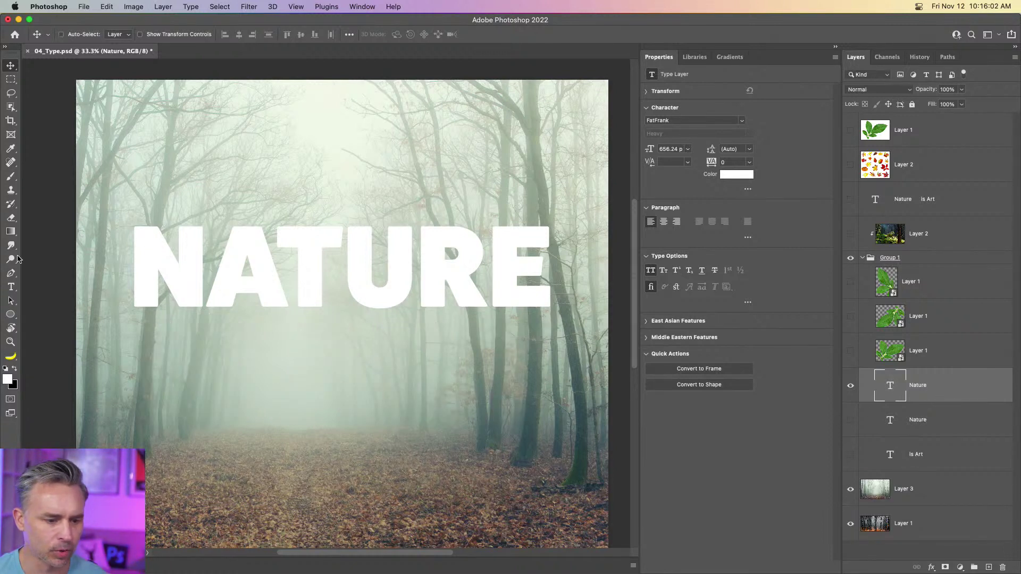
# - Turn off All Caps for the duplicated Nature text and replace its wording with "Final"
pyautogui.click(11, 287)
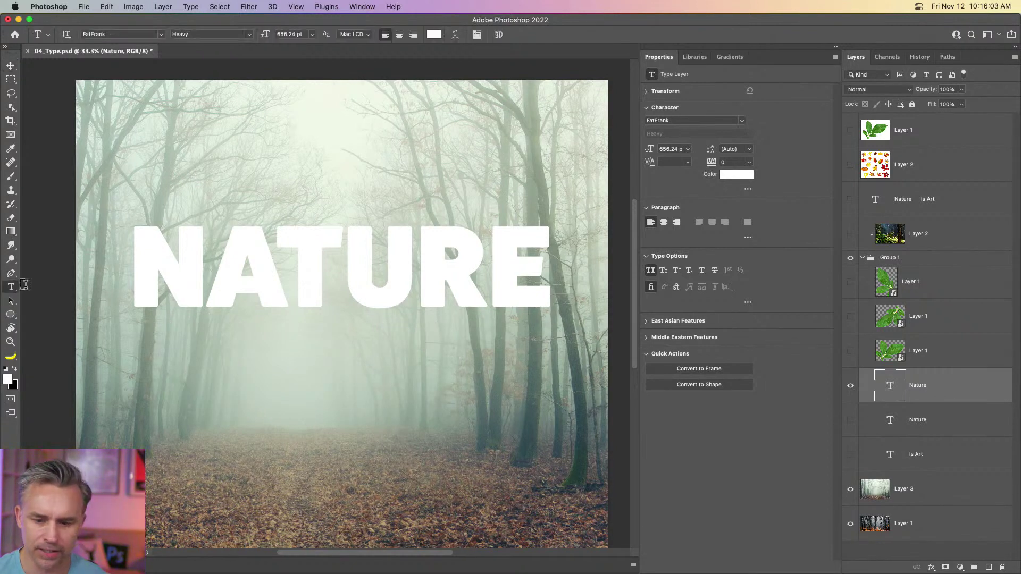
pyautogui.click(649, 273)
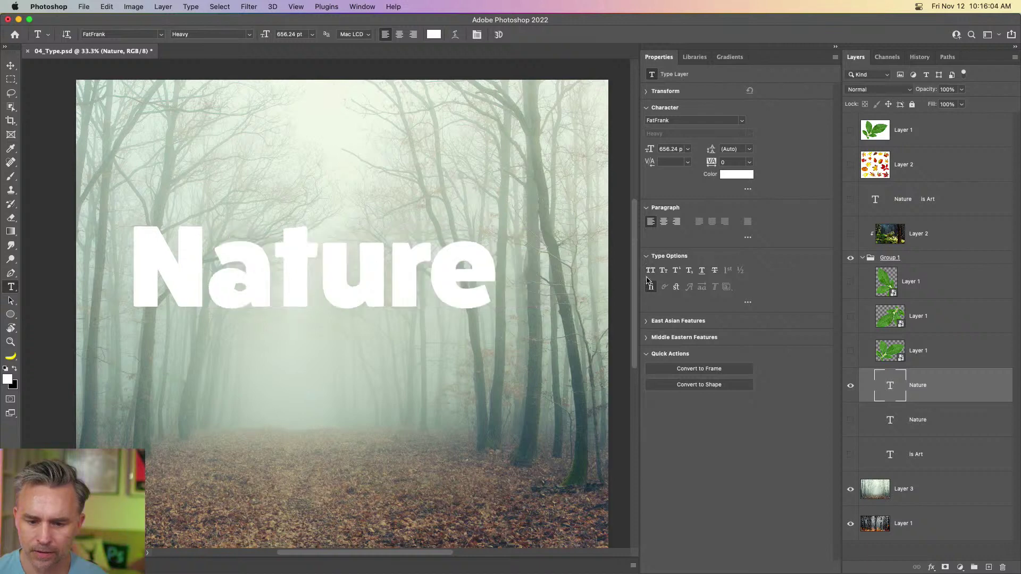
pyautogui.click(300, 252)
pyautogui.press('super+a')
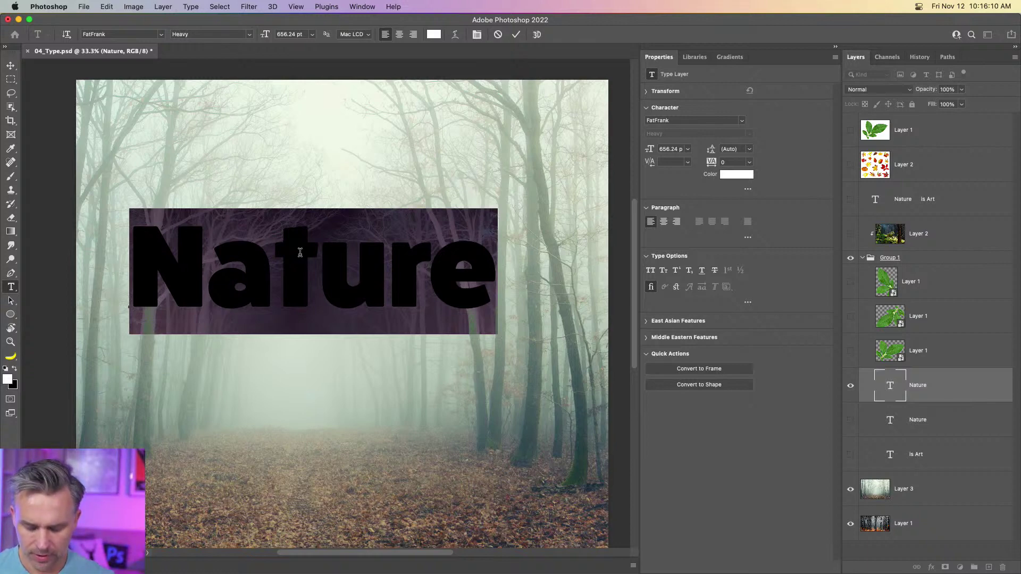
pyautogui.write('F')
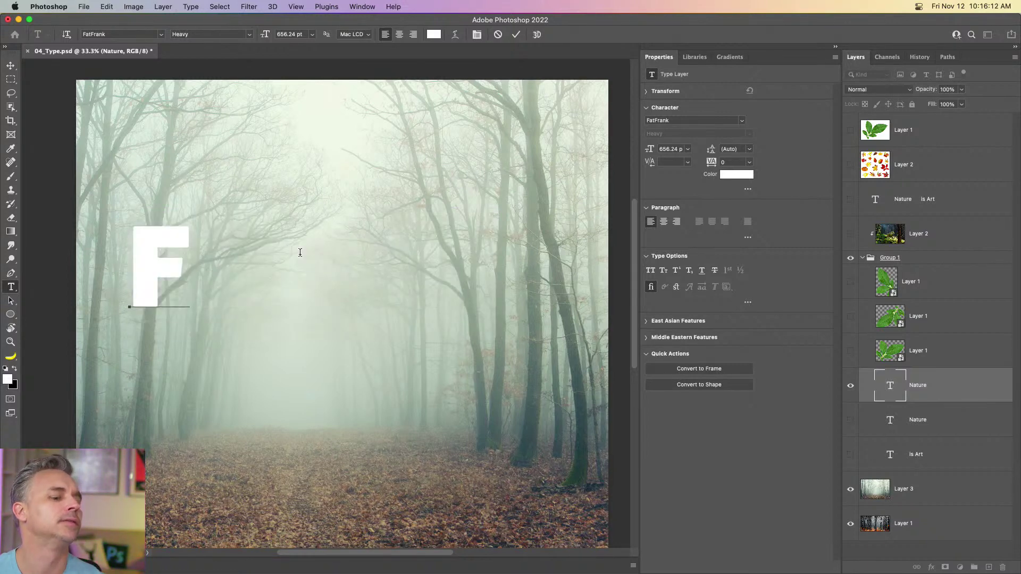
pyautogui.write('inal')
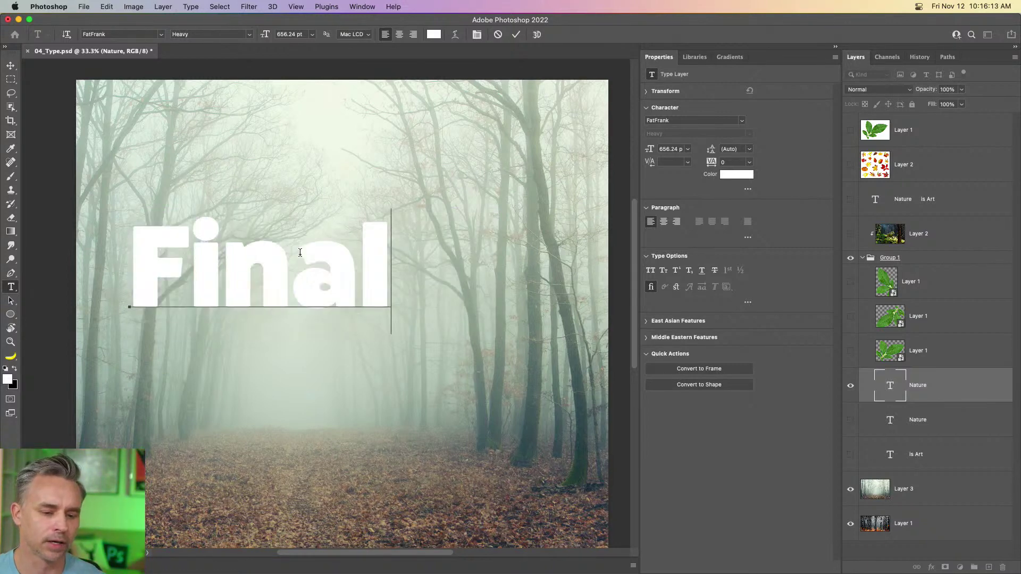
# - Move the Final text slightly down and to the right, and select its letters "Fi" for editing
pyautogui.click(11, 65)
pyautogui.moveTo(278, 302); pyautogui.dragTo(194, 257)
pyautogui.click(10, 287)
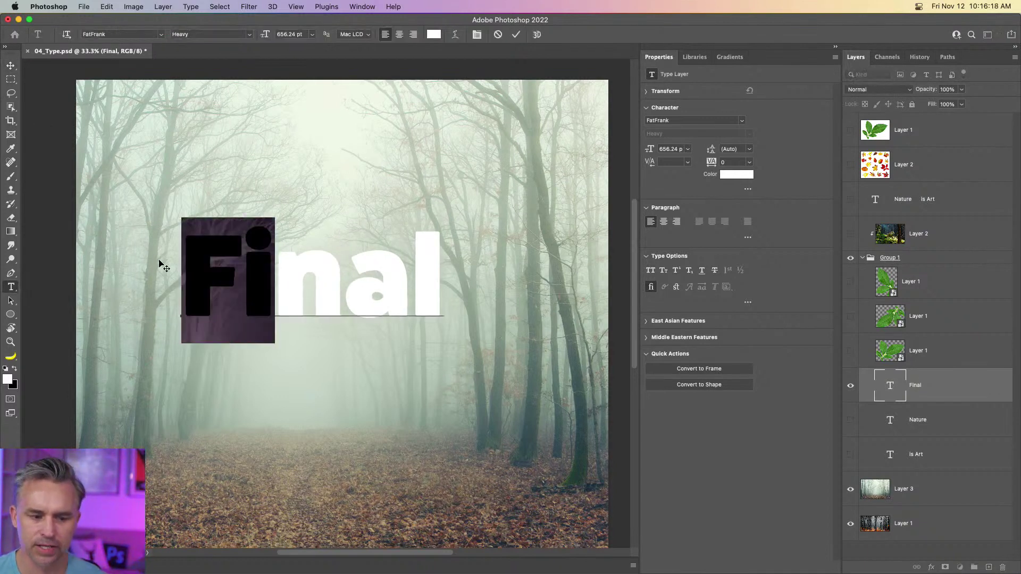
# - Show the Glyphs panel docked beside Properties and replace the selected "Fi" with the recent RA glyph
pyautogui.click(366, 7)
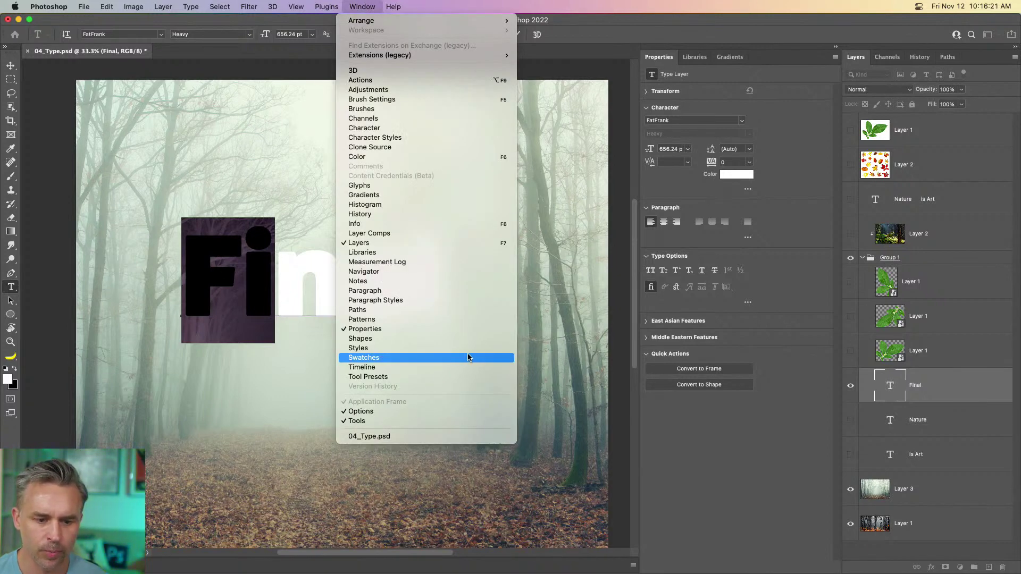
pyautogui.click(445, 186)
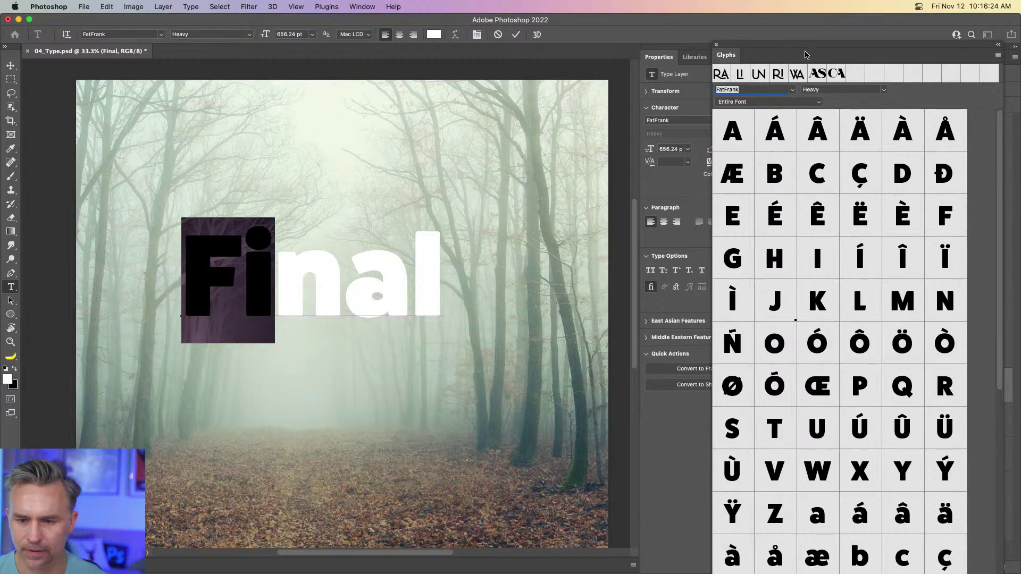
pyautogui.moveTo(821, 56); pyautogui.dragTo(635, 82)
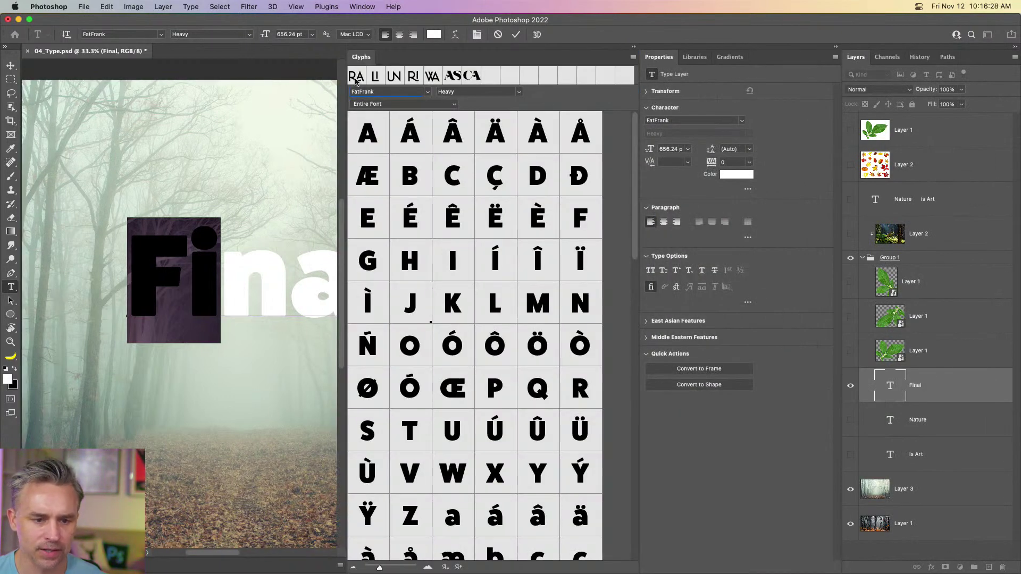
pyautogui.doubleClick(354, 78)
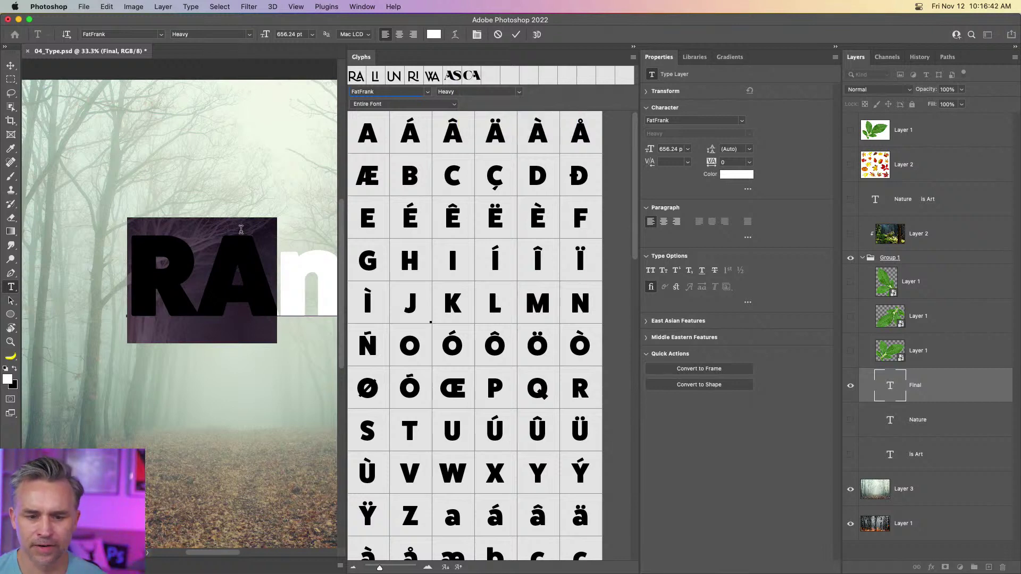
# - Replace the selected letters with the LI ligature from the recently used glyphs
pyautogui.scroll(-15, 387, 332)
pyautogui.scroll(15, 388, 333)
pyautogui.scroll(10, 168, 282)
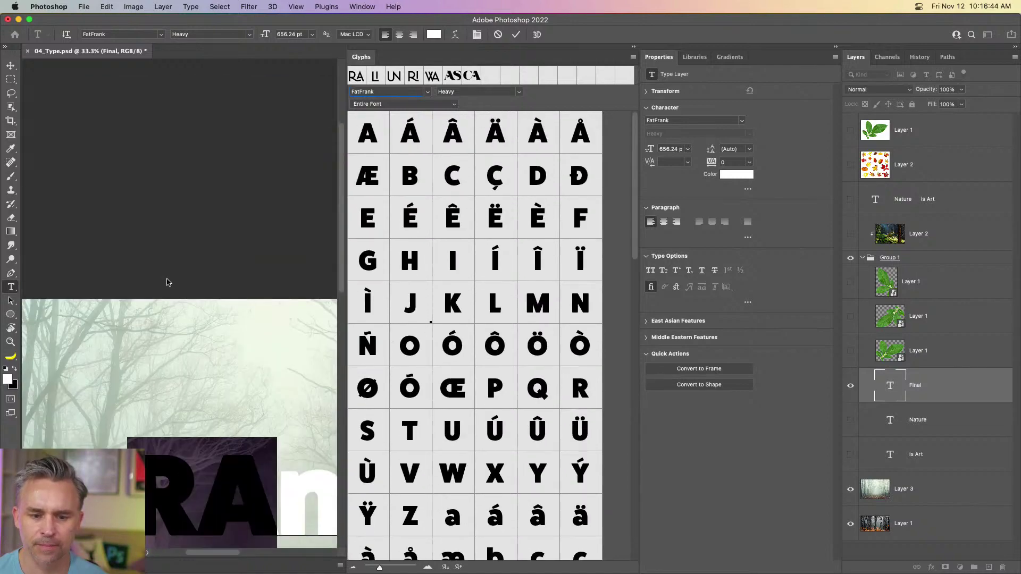
pyautogui.scroll(-10, 280, 356)
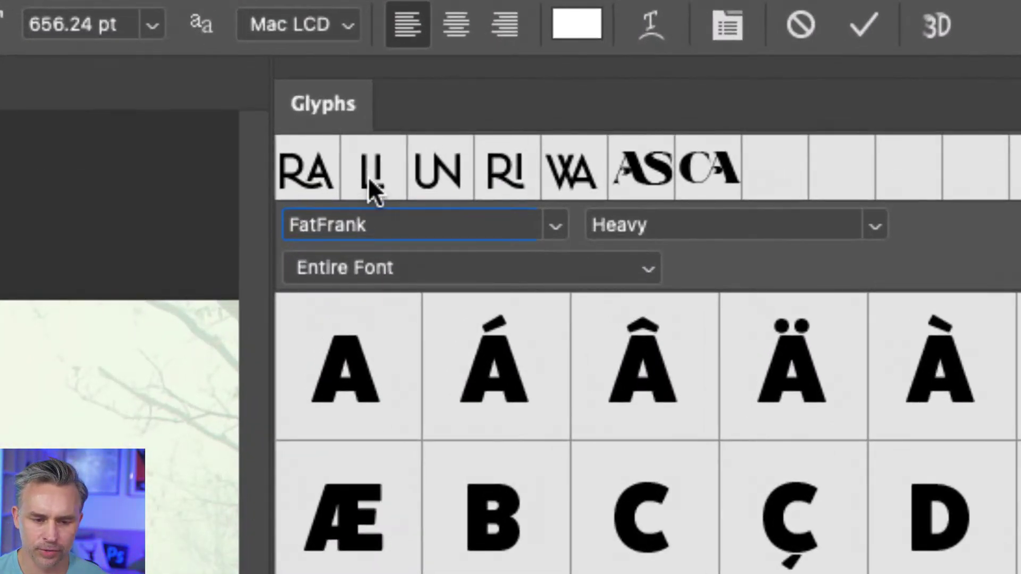
pyautogui.doubleClick(369, 165)
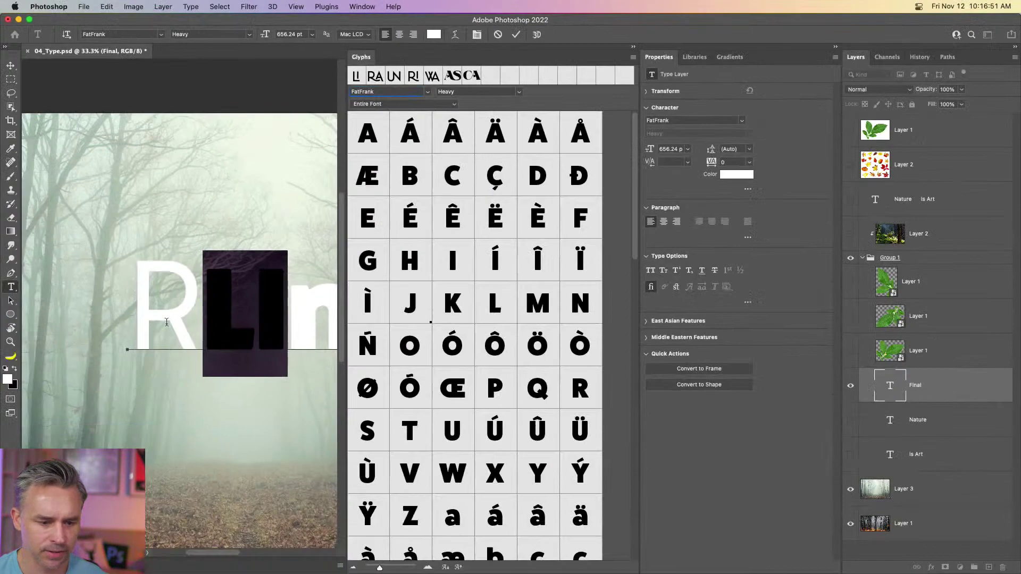
# - Select all of the text on the Final layer and set its font to Catallina Regular
pyautogui.doubleClick(193, 292)
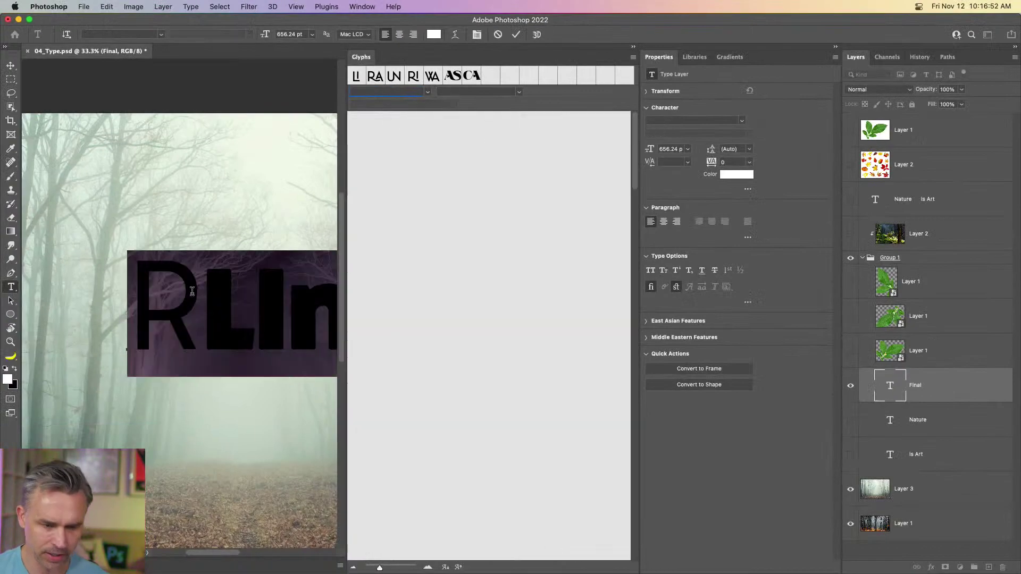
pyautogui.click(687, 123)
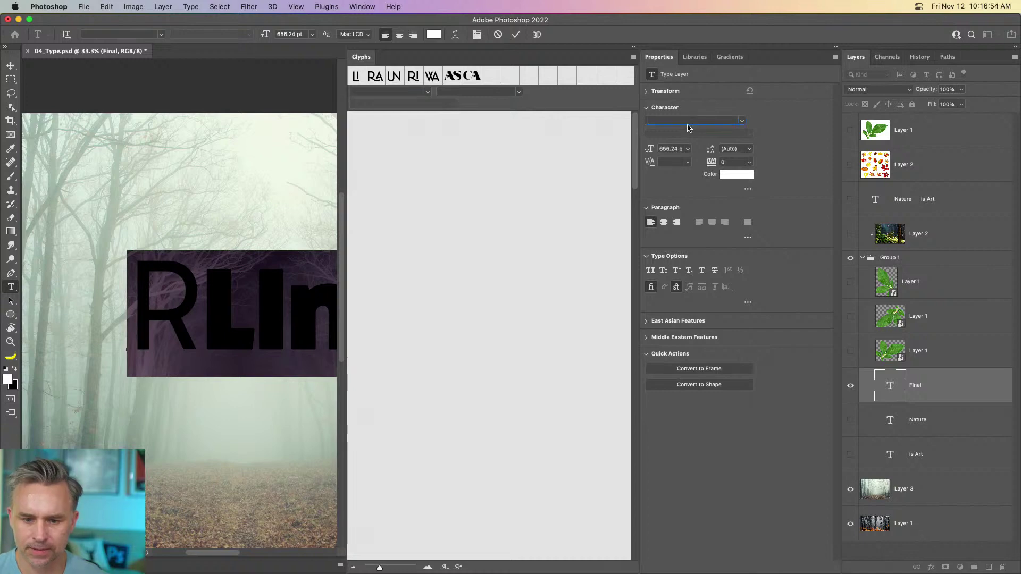
pyautogui.write('tik')
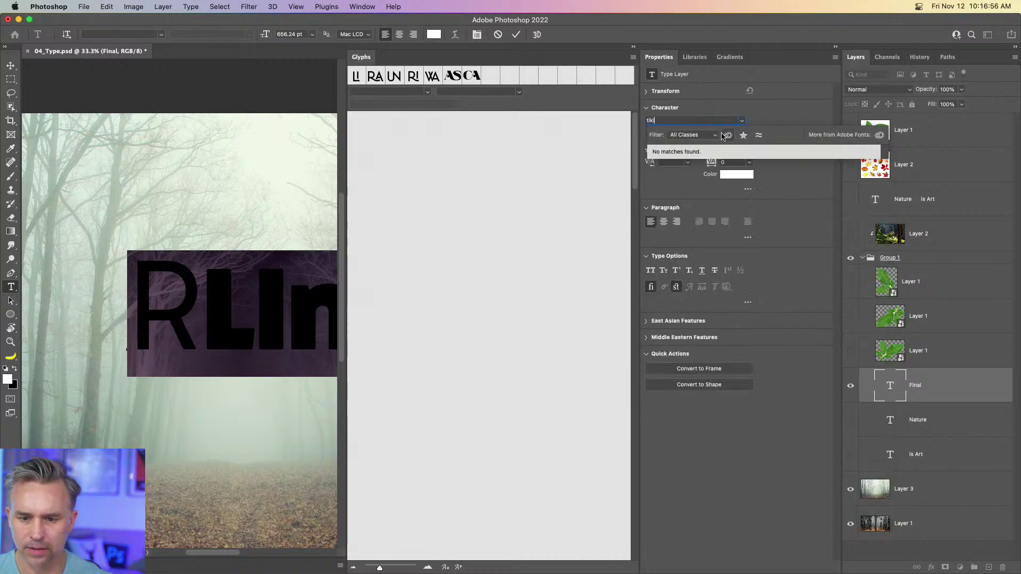
pyautogui.press('BackSpace')
pyautogui.press('BackSpace')
pyautogui.press('BackSpace')
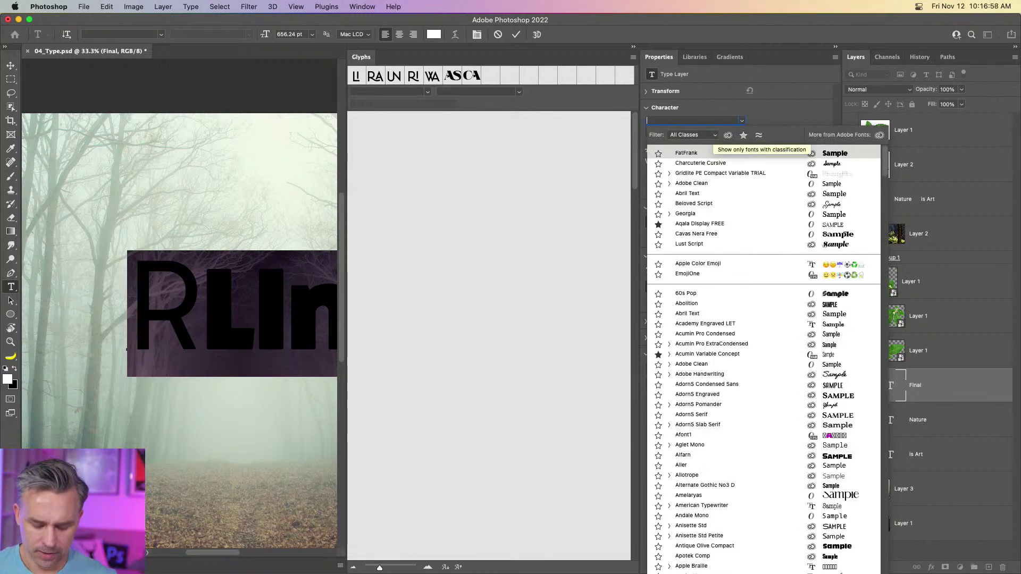
pyautogui.write('cat')
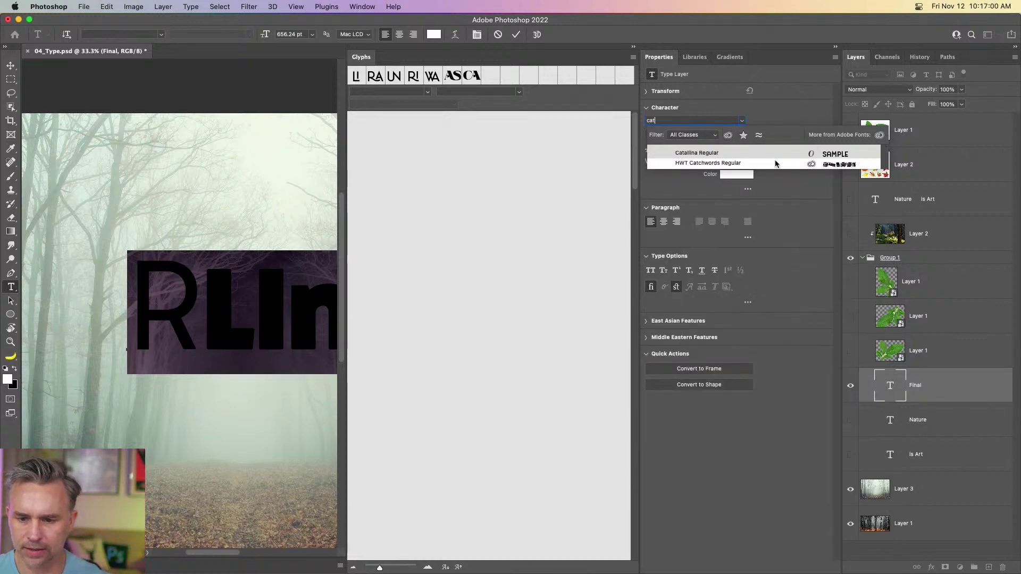
pyautogui.click(740, 150)
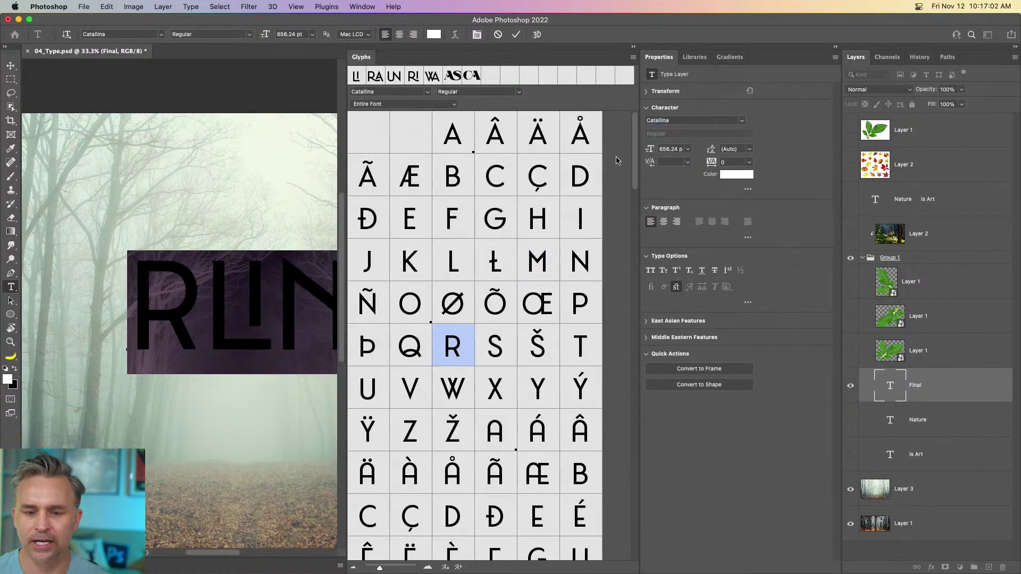
# - Examine the ligature glyphs at the end of the Catallina set and check the whole text on the canvas
pyautogui.moveTo(636, 166); pyautogui.dragTo(637, 545)
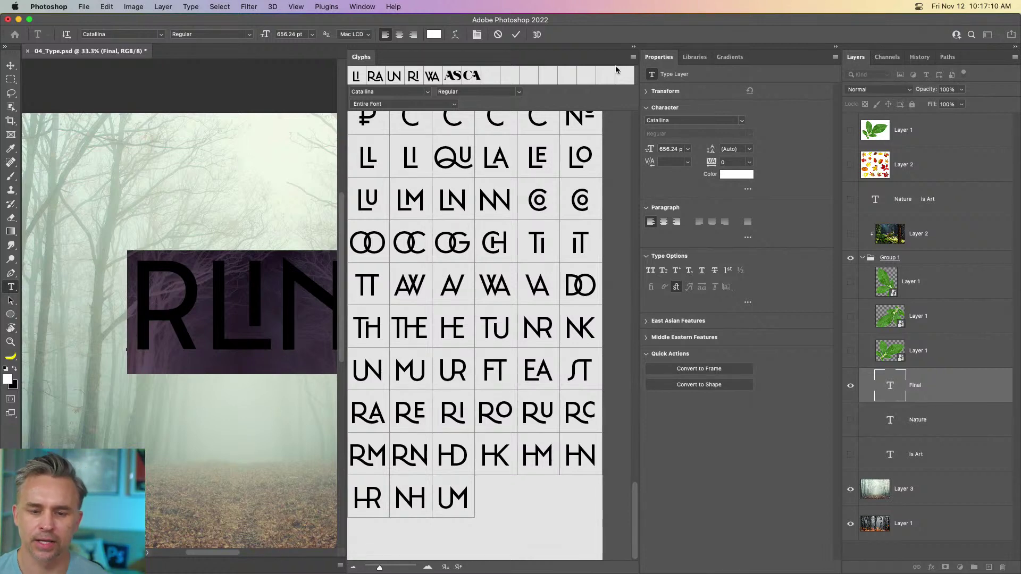
pyautogui.click(633, 48)
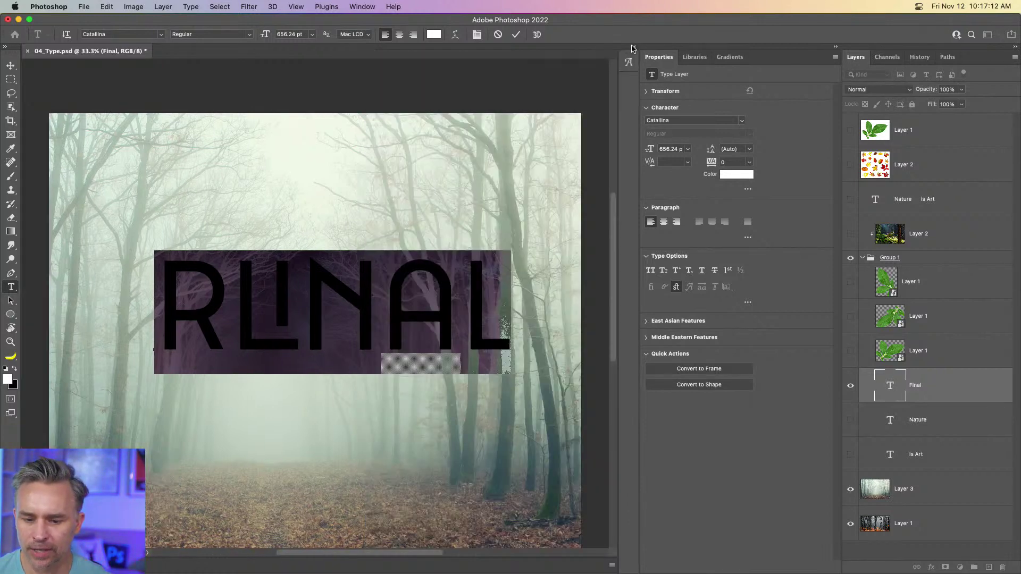
pyautogui.click(633, 48)
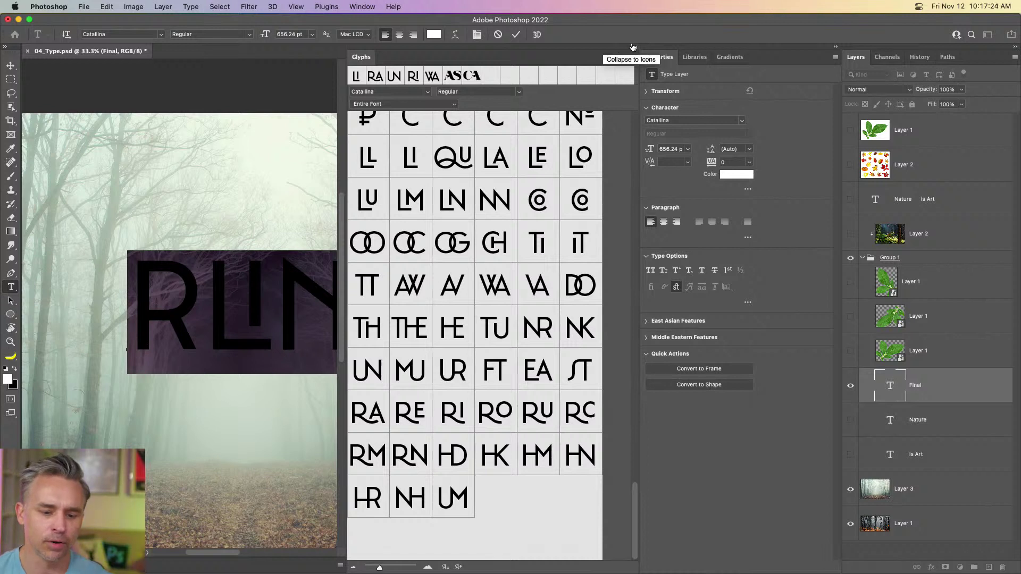
# - Replace the wording of the Final text layer with "EARTH" and commit the edit
pyautogui.hscroll(5, 256, 139)
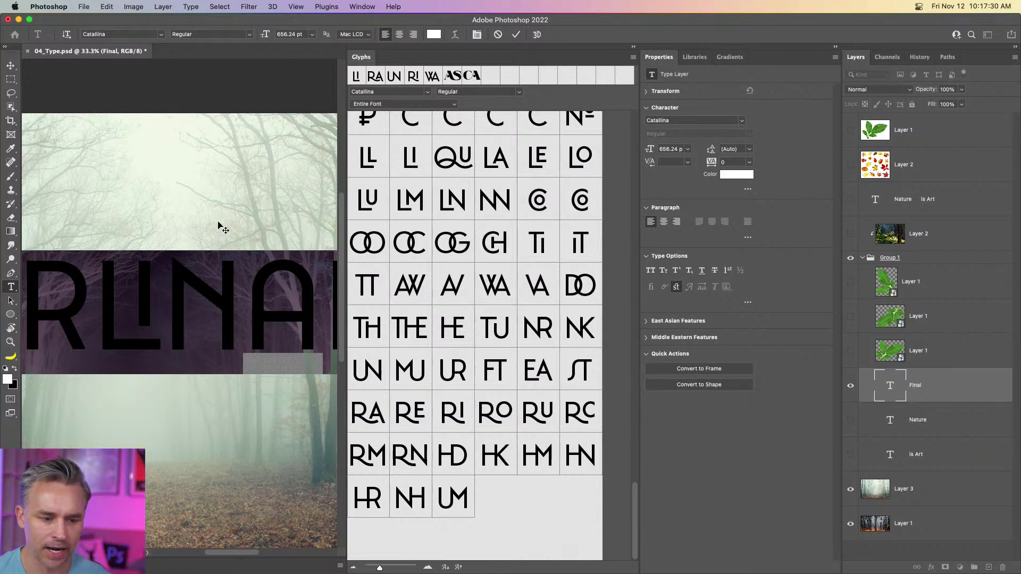
pyautogui.doubleClick(165, 284)
pyautogui.write('EA')
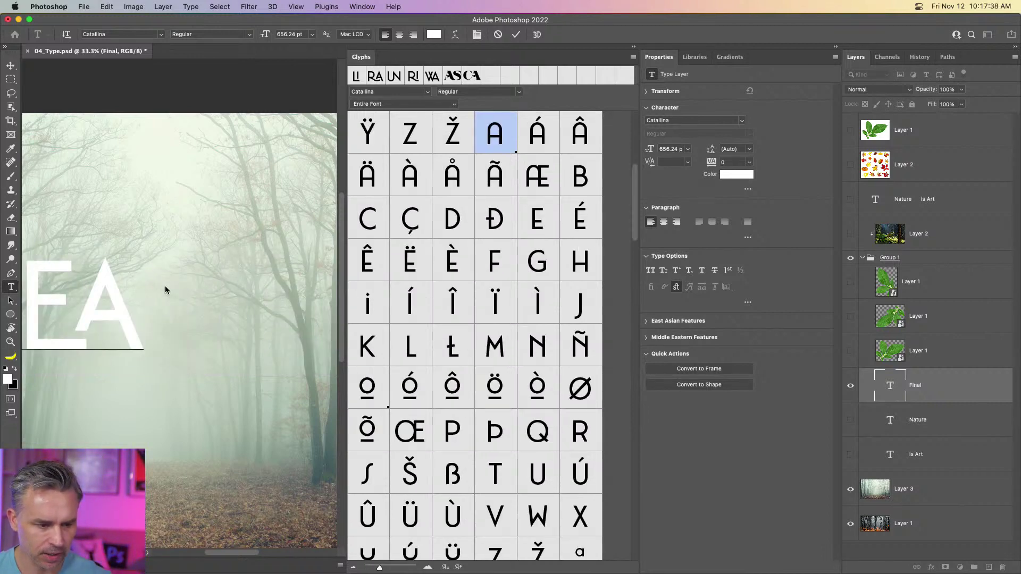
pyautogui.write('RTH')
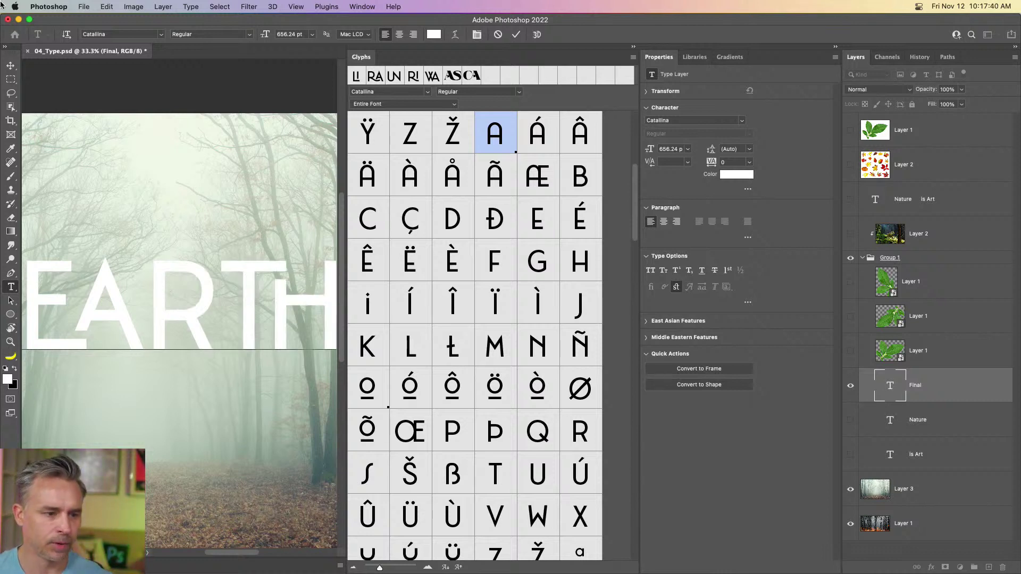
pyautogui.click(10, 65)
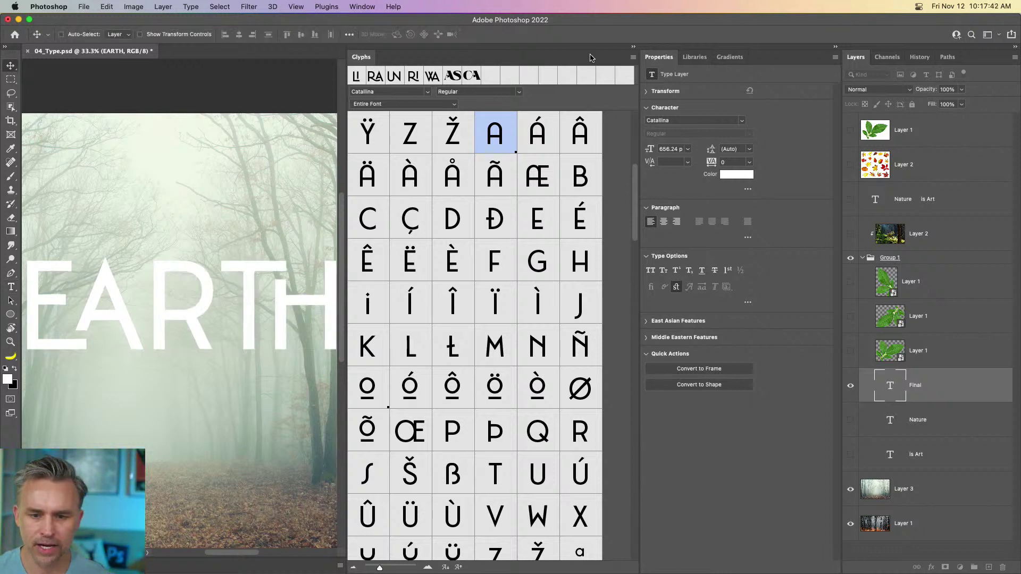
# - Collapse the Glyphs panel, move the EARTH text slightly down, and show the clipped forest image on Layer 2
pyautogui.click(633, 47)
pyautogui.moveTo(273, 266)
pyautogui.mouseDown()
pyautogui.moveTo(272, 302)
pyautogui.moveTo(272, 271)
pyautogui.mouseUp()
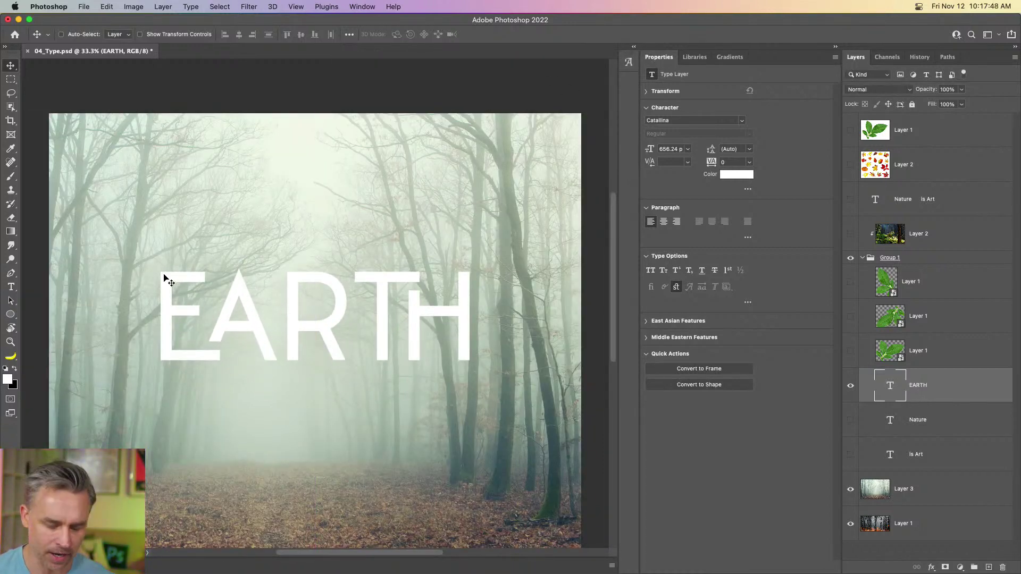
pyautogui.press('super+plus')
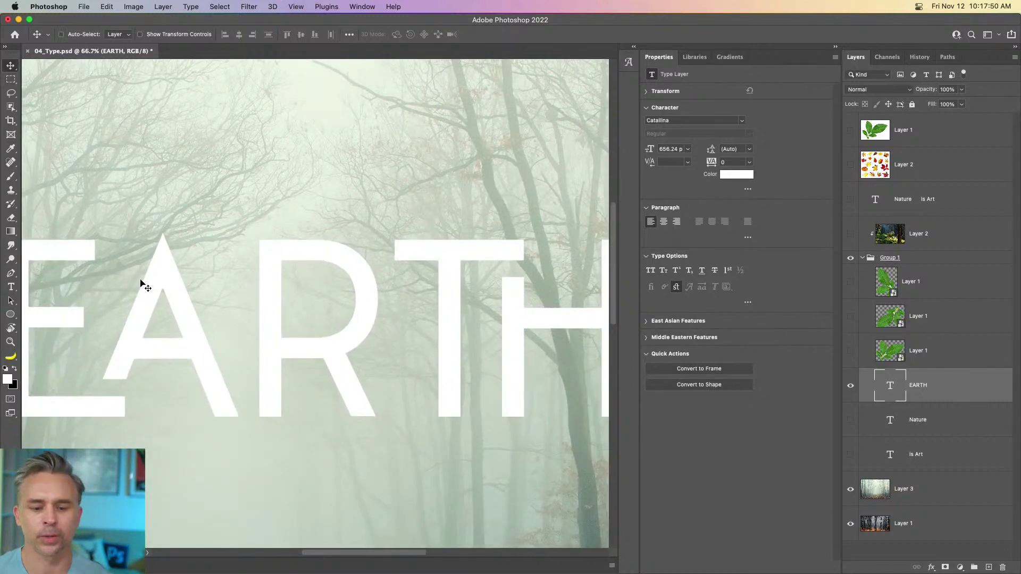
pyautogui.press('super+minus')
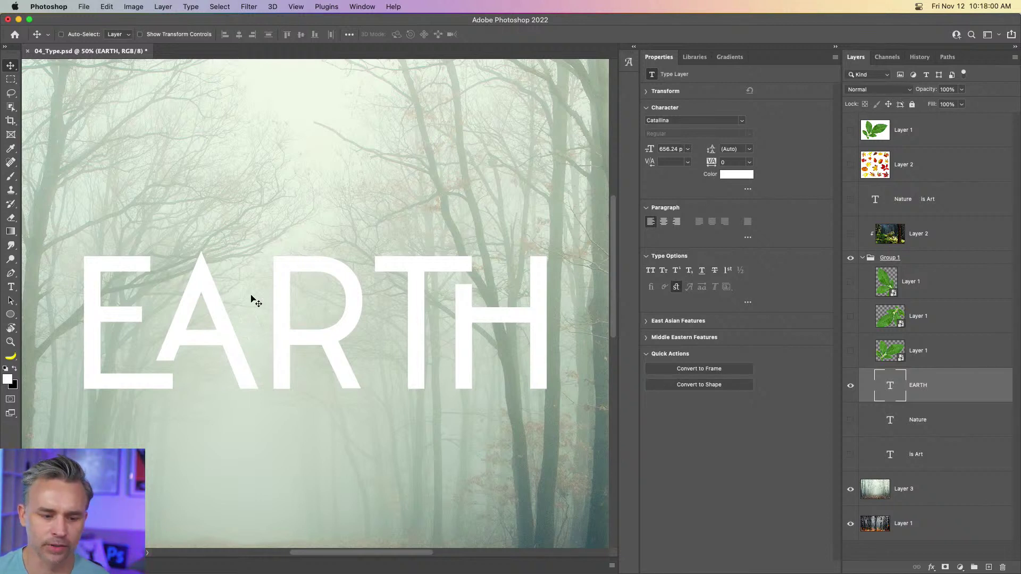
pyautogui.click(850, 234)
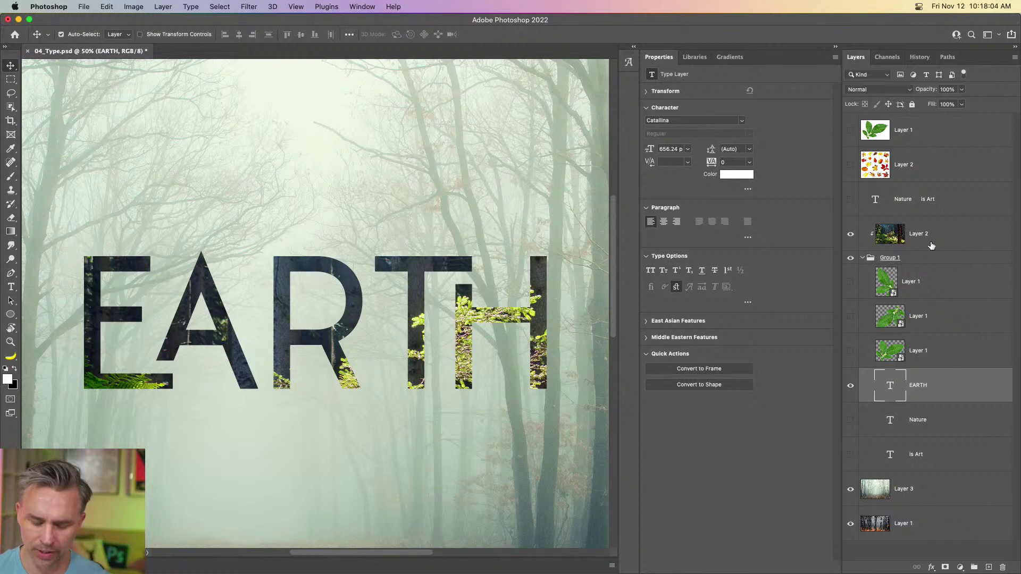
pyautogui.press('super+minus')
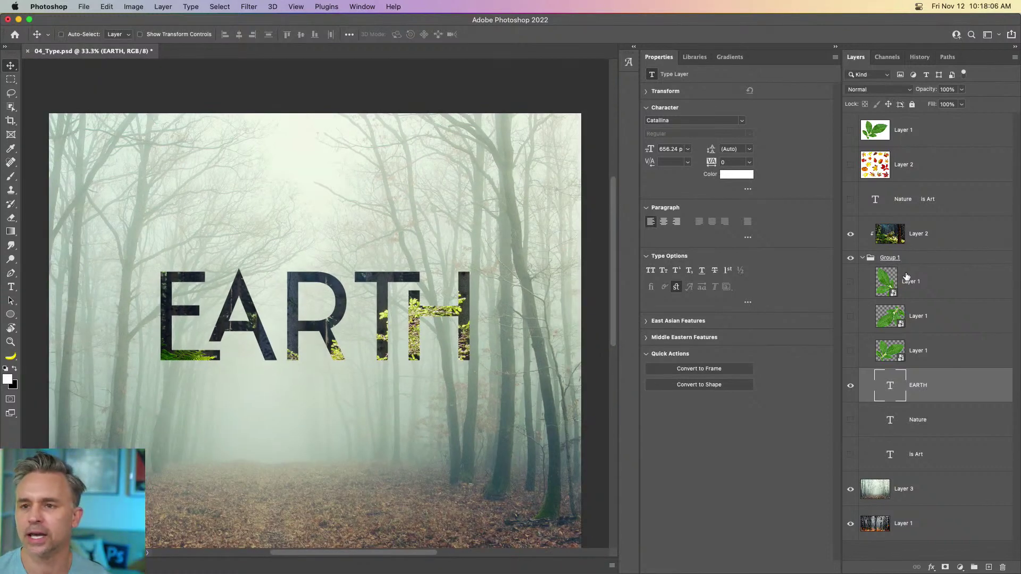
# - Scale the EARTH text up to about 840 pt and reposition it across the middle of the image
pyautogui.press('super')
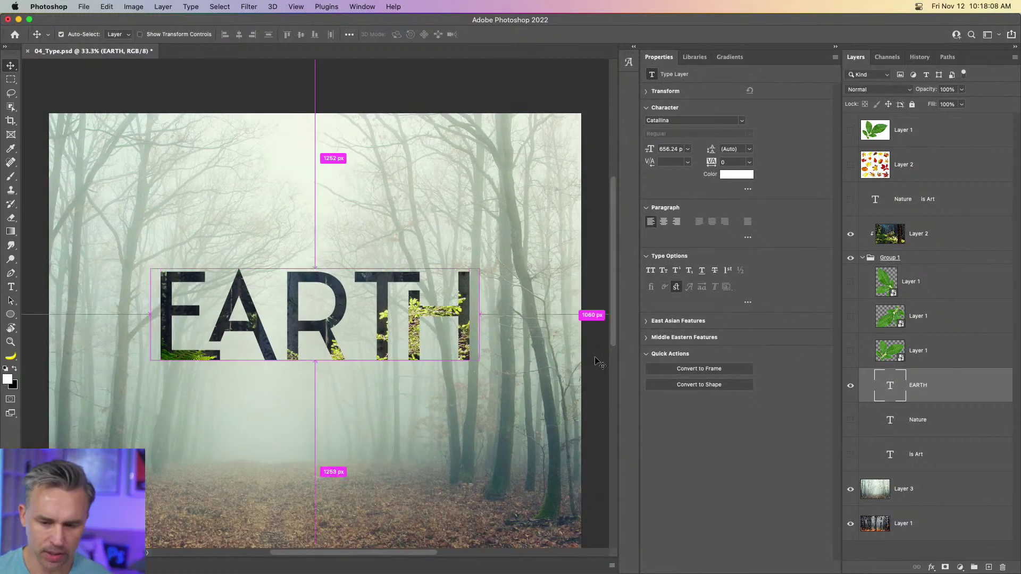
pyautogui.press('super+t')
pyautogui.moveTo(151, 383); pyautogui.dragTo(58, 419)
pyautogui.press('Return')
pyautogui.moveTo(158, 349); pyautogui.dragTo(212, 345)
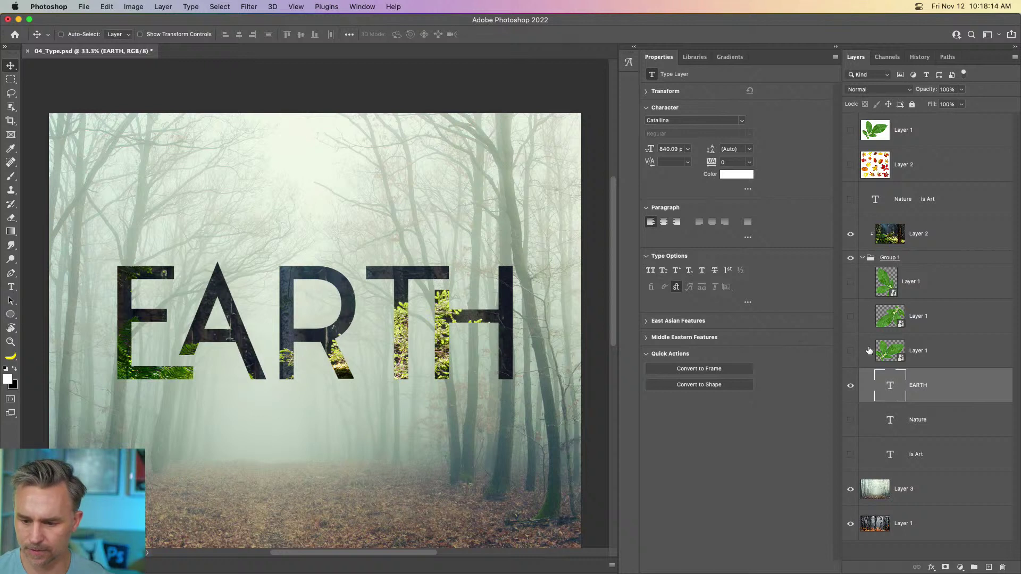
# - Show the three leaf layers inside Group 1
pyautogui.click(850, 350)
pyautogui.click(850, 316)
pyautogui.click(850, 281)
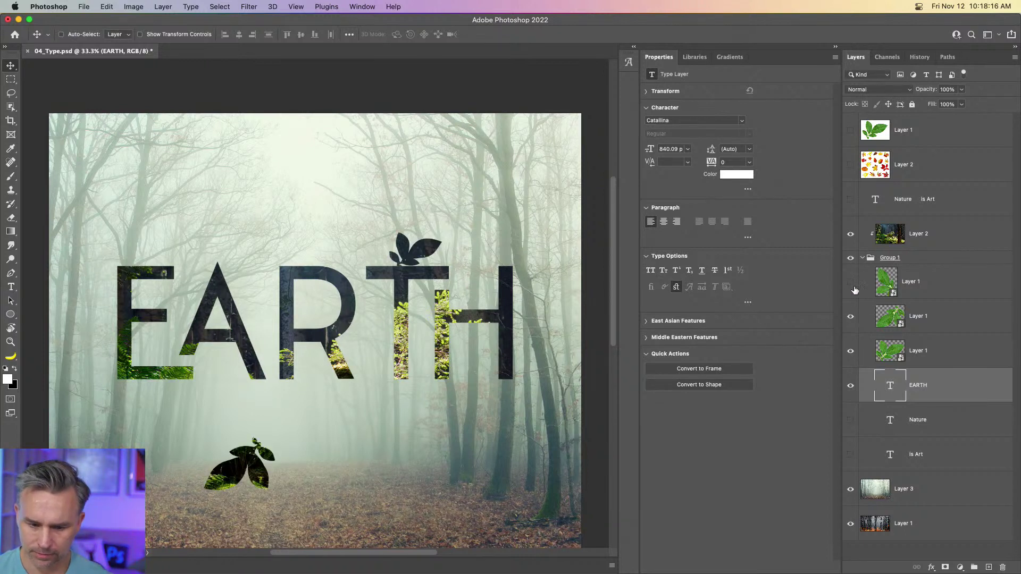
# - Move the lower leaf up to the foot of the A and the upper leaf over to the TH ligature
pyautogui.keyDown('super'); pyautogui.click(237, 479); pyautogui.keyUp('super')
pyautogui.moveTo(237, 480); pyautogui.dragTo(229, 408)
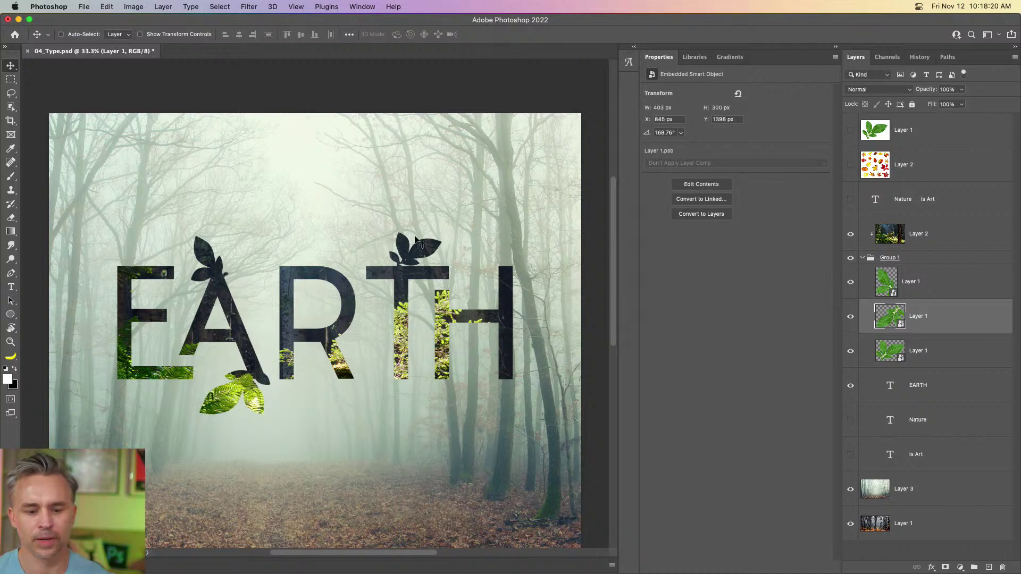
pyautogui.moveTo(424, 248); pyautogui.dragTo(470, 261)
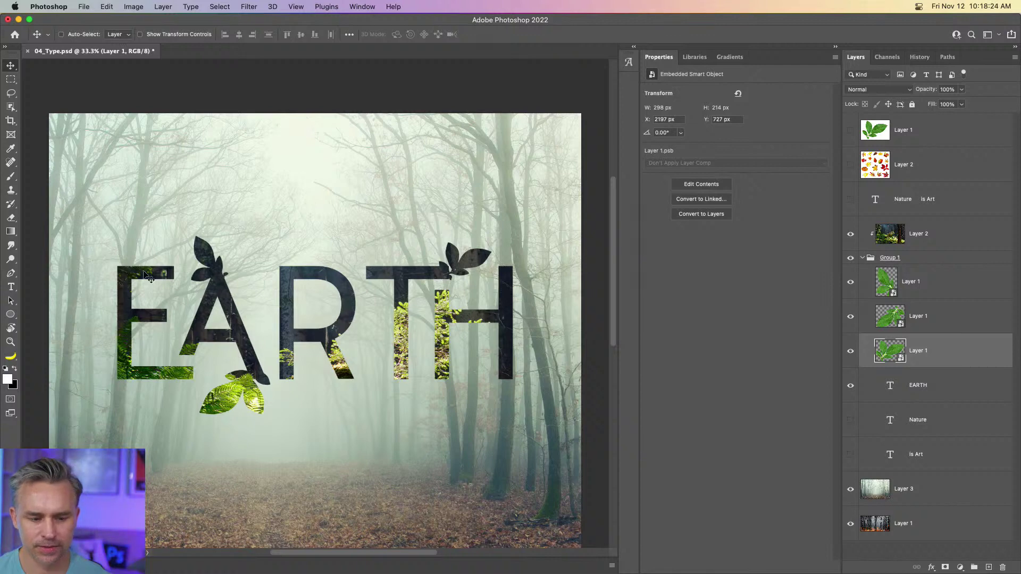
# - Export the artwork as a JPG to the Desktop, declining to replace 04_Type.jpg and editing the file name before saving
pyautogui.click(84, 6)
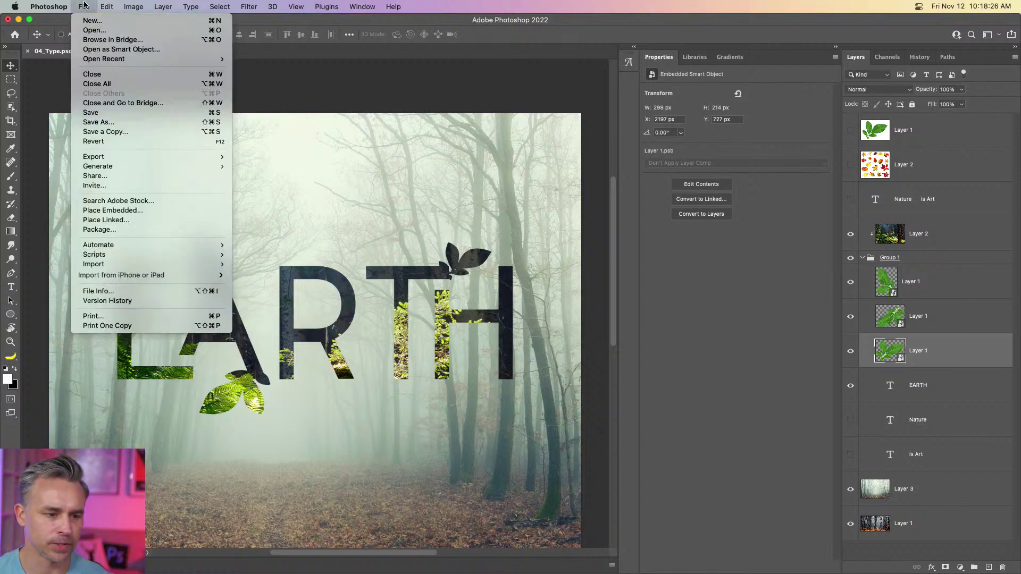
pyautogui.moveTo(202, 156)
pyautogui.click(299, 160)
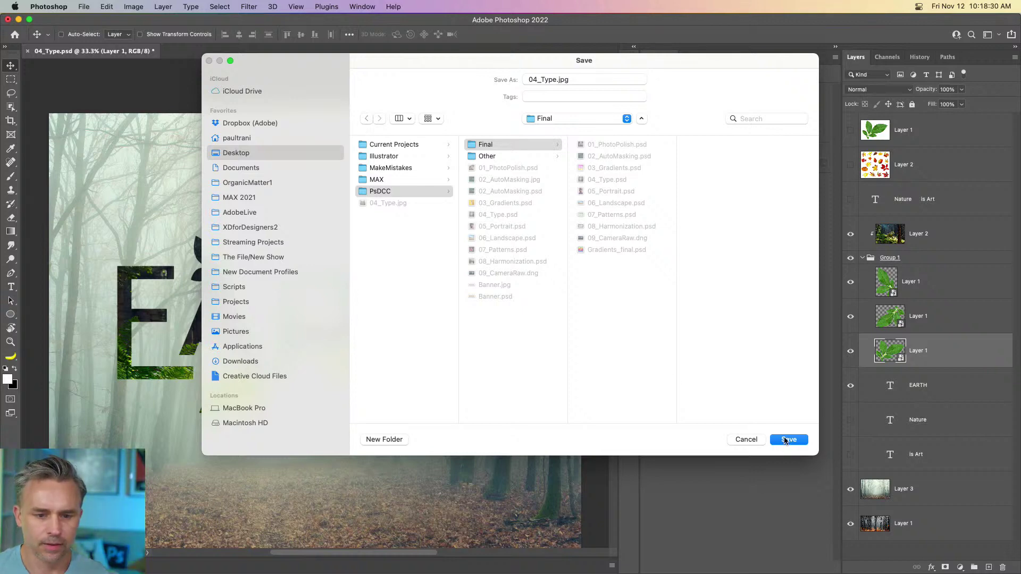
pyautogui.click(370, 299)
pyautogui.click(789, 439)
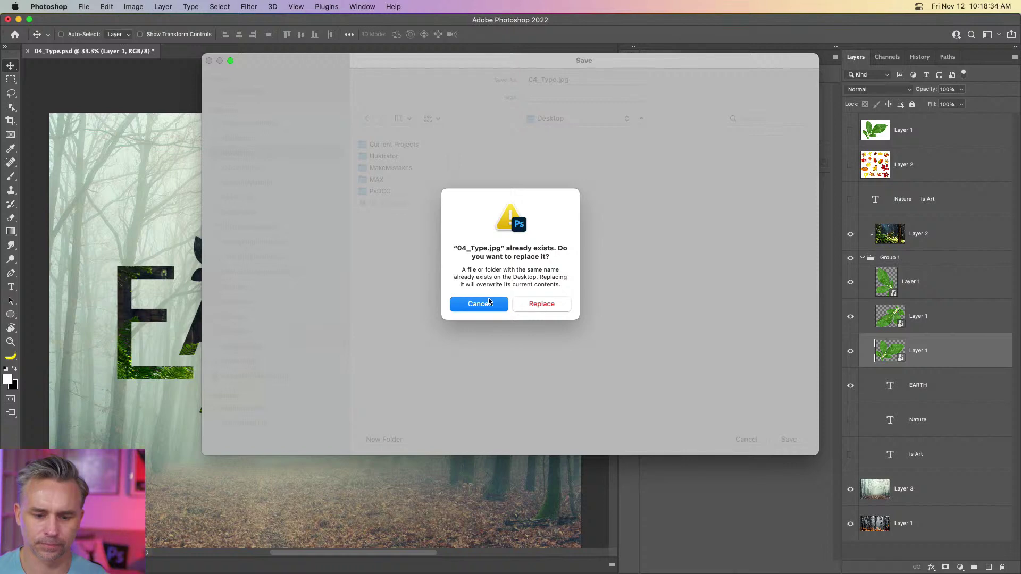
pyautogui.click(489, 302)
pyautogui.click(553, 81)
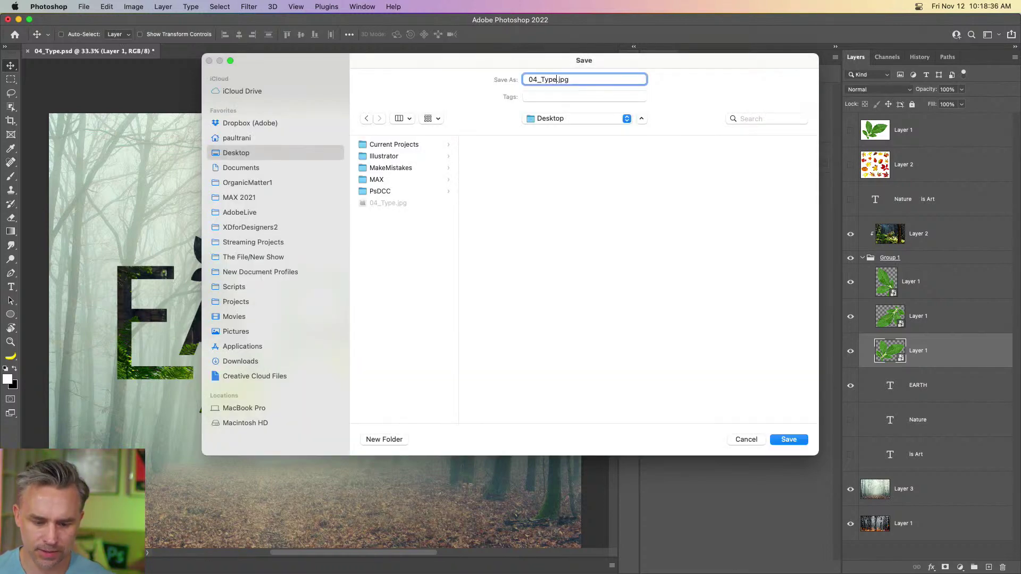
pyautogui.click(787, 439)
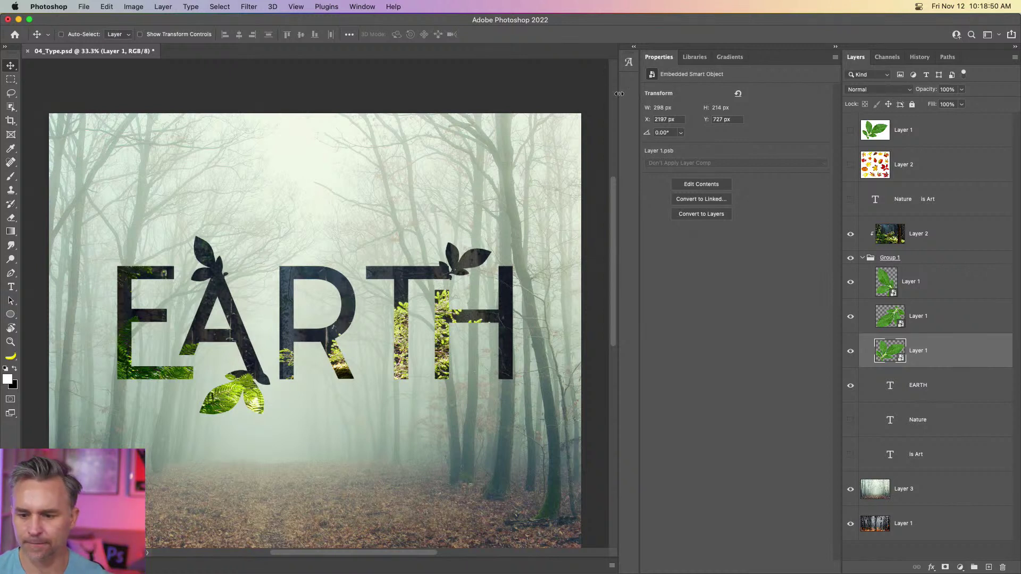
# - Collapse Group 1 and select the forest image on Layer 2
pyautogui.click(862, 258)
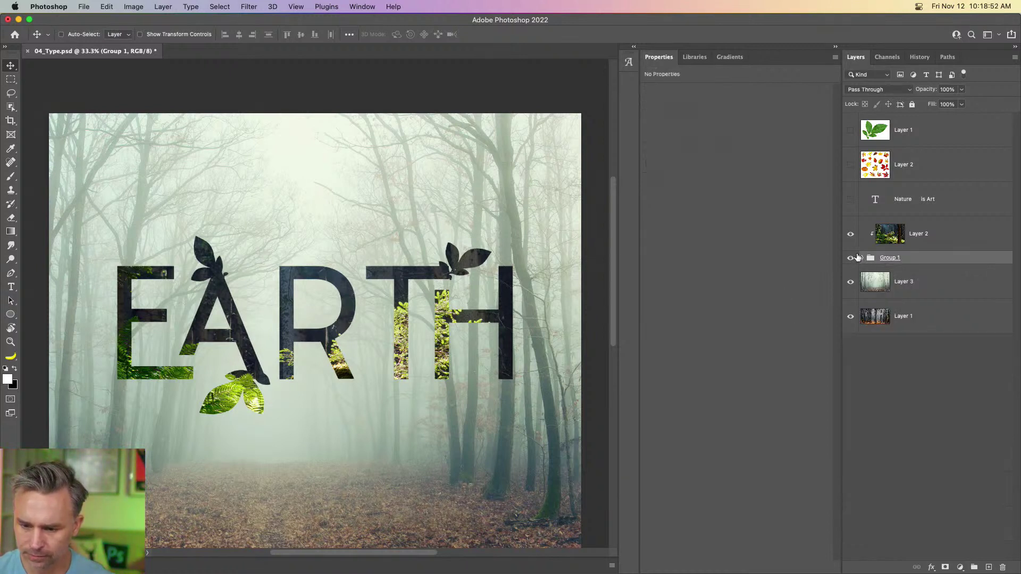
pyautogui.click(922, 239)
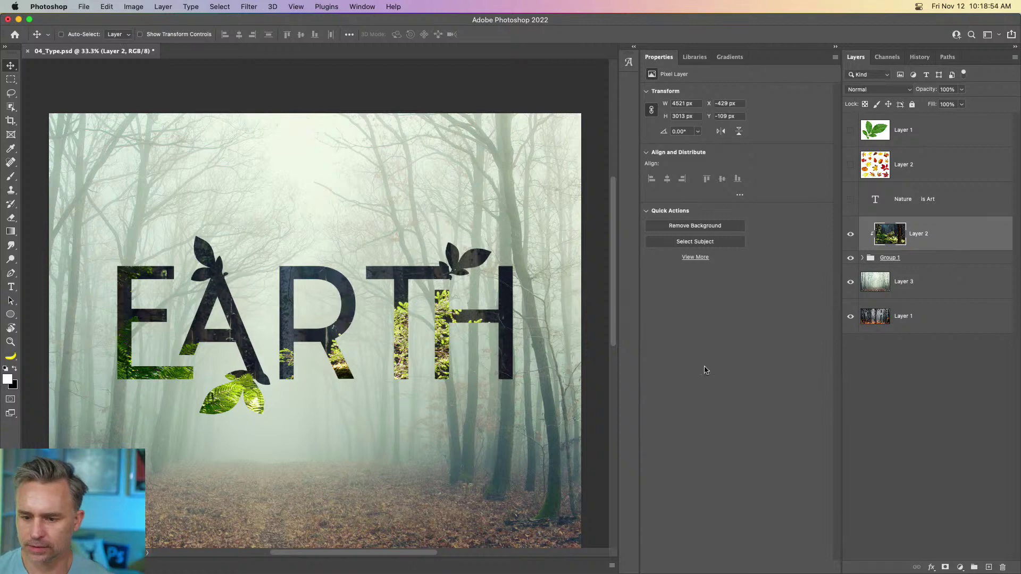
# - Switch to Chrome and bring up the challenge page with the Type and Textures card
pyautogui.click(558, 566)
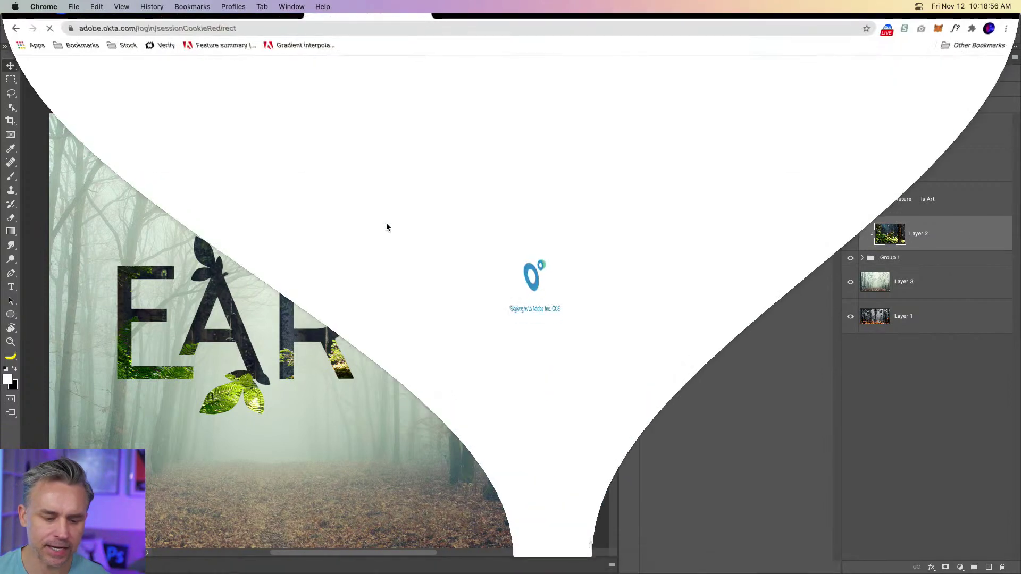
pyautogui.click(101, 29)
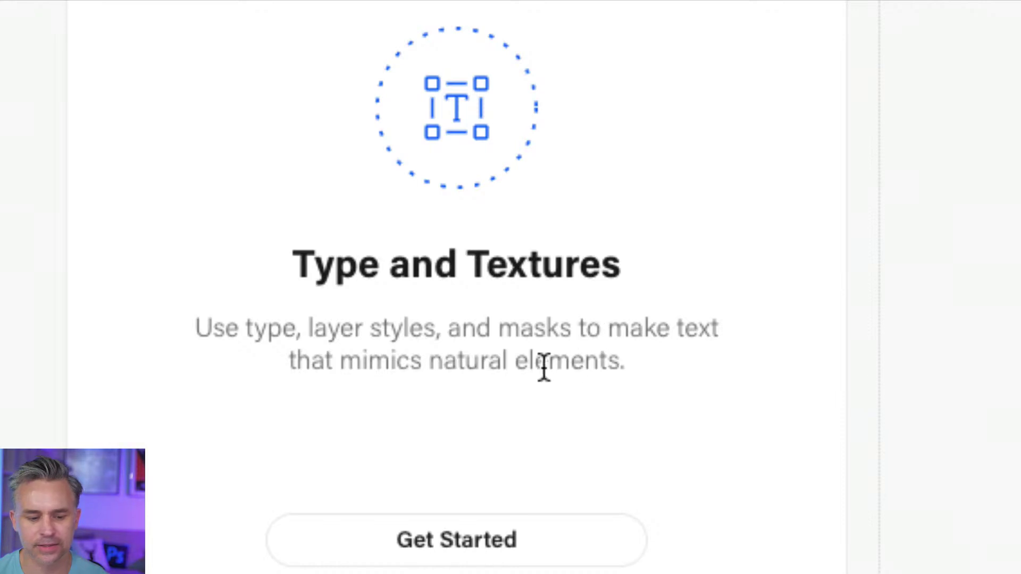
# - Highlight the words "layer styles" in the Type and Textures description and switch back to Photoshop
pyautogui.moveTo(307, 328); pyautogui.dragTo(435, 330)
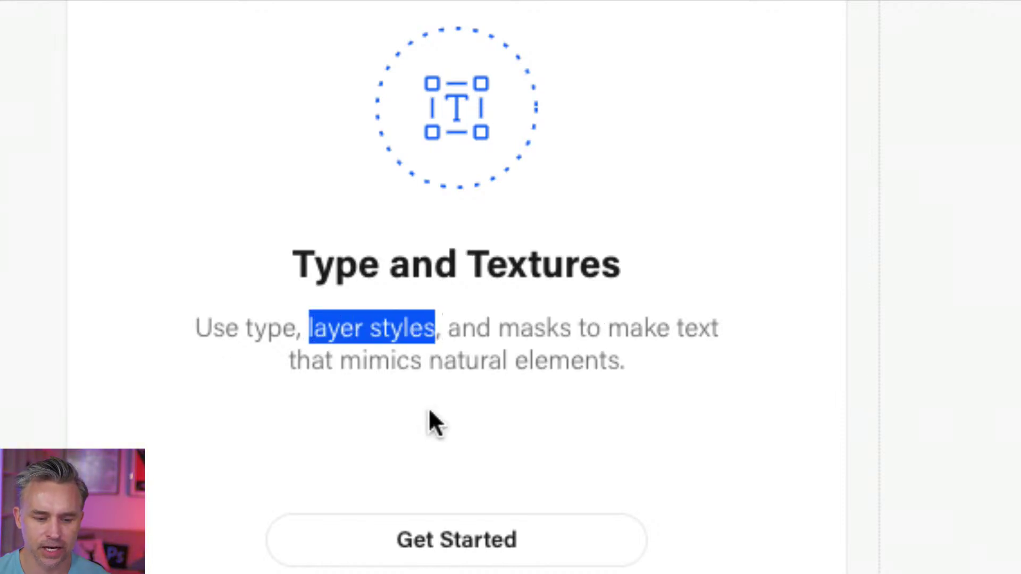
pyautogui.click(22, 26)
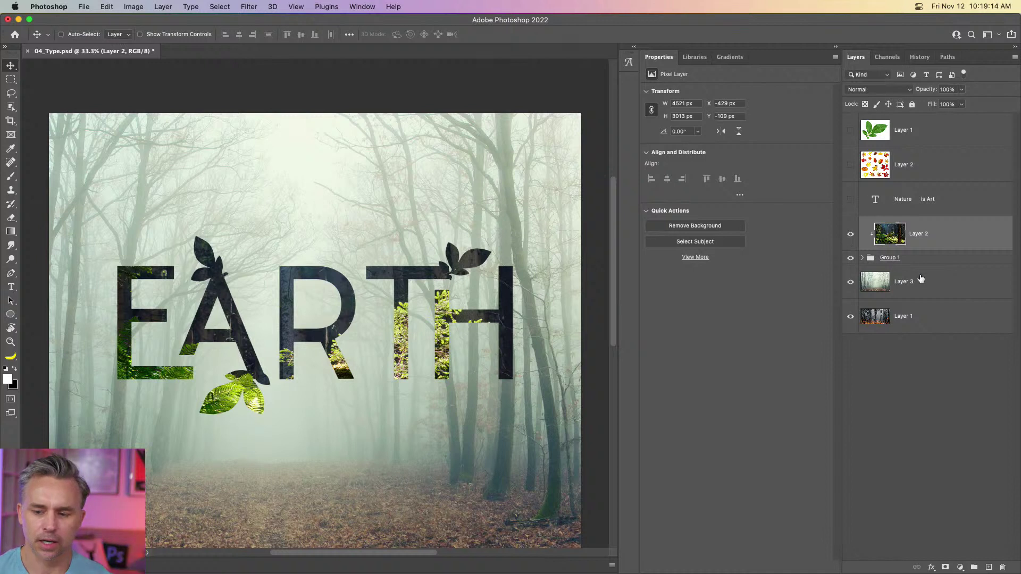
# - Add a Bevel & Emboss effect to Group 1, using Inner Bevel with Chisel Hard and a depth of 1000%
pyautogui.click(859, 260)
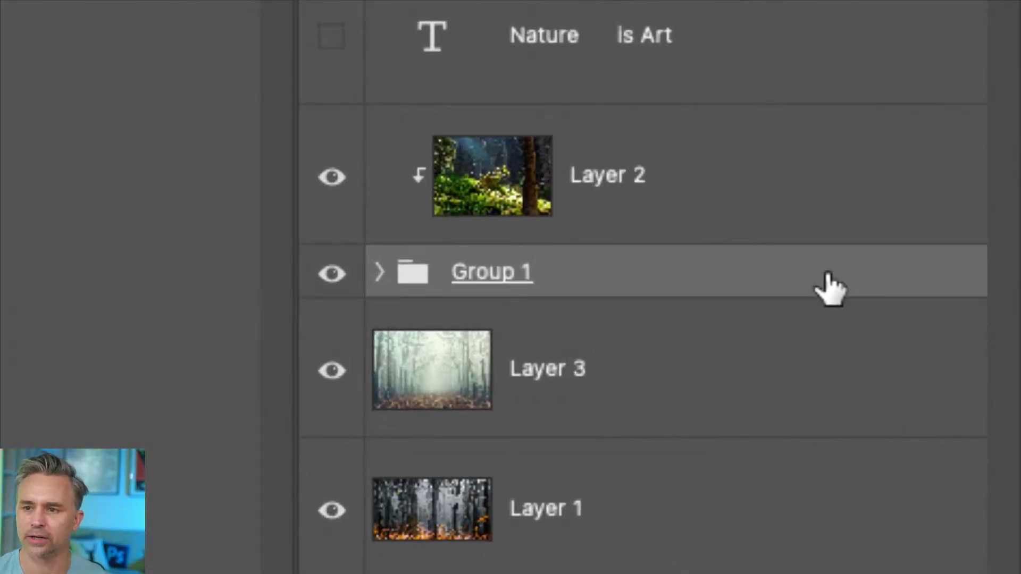
pyautogui.doubleClick(769, 282)
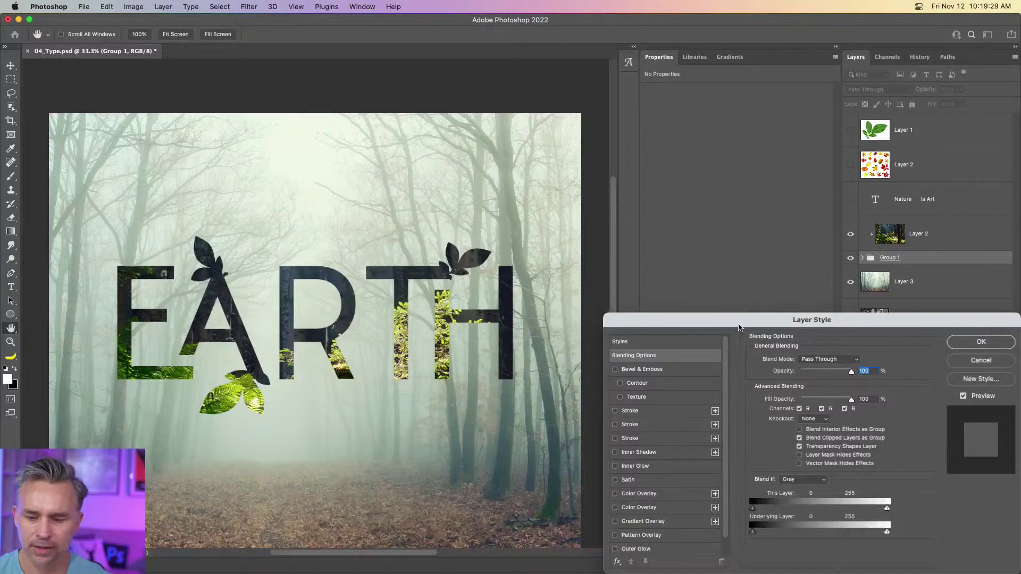
pyautogui.moveTo(738, 327); pyautogui.dragTo(550, 175)
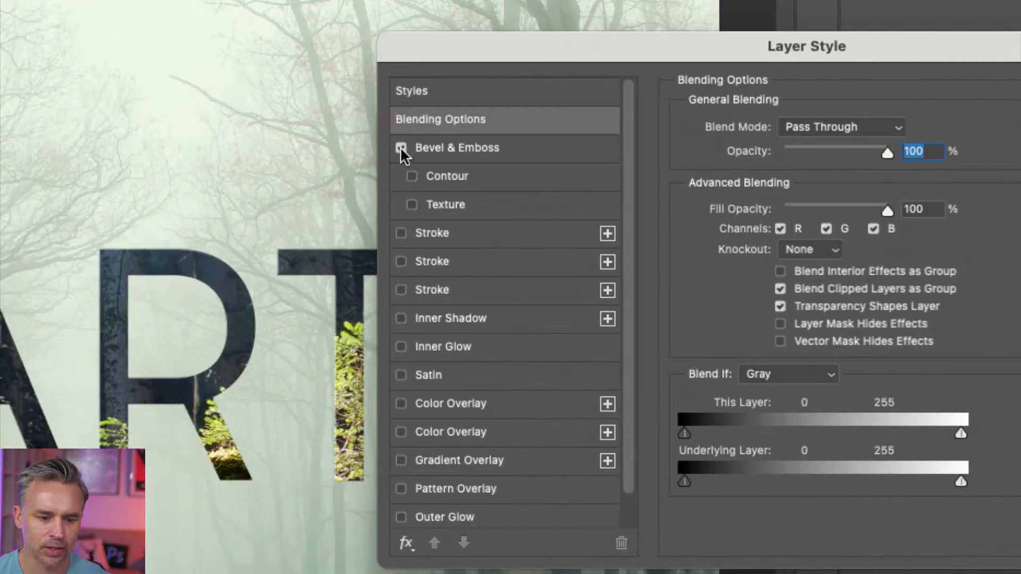
pyautogui.click(432, 149)
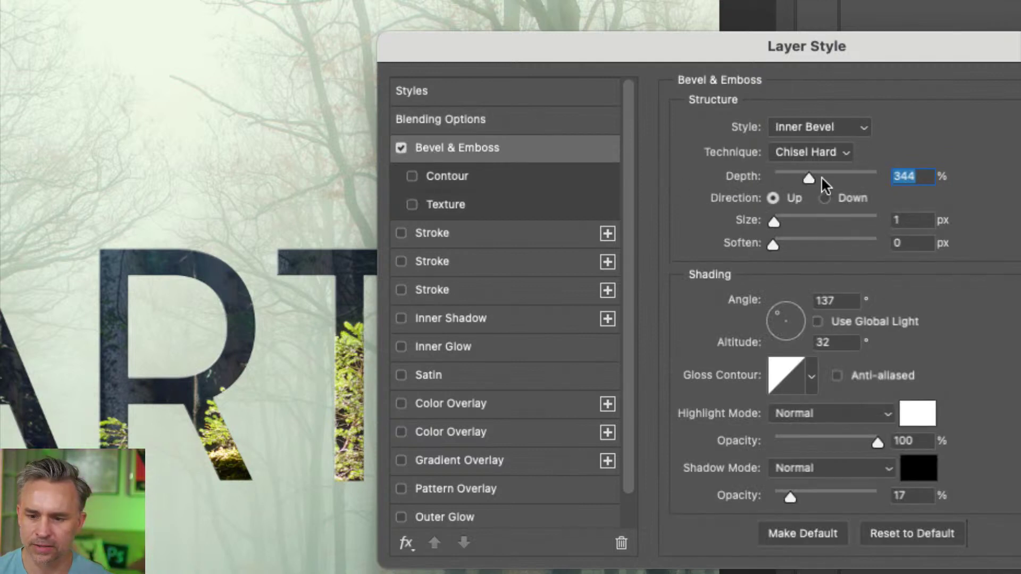
pyautogui.moveTo(808, 178); pyautogui.dragTo(1020, 214)
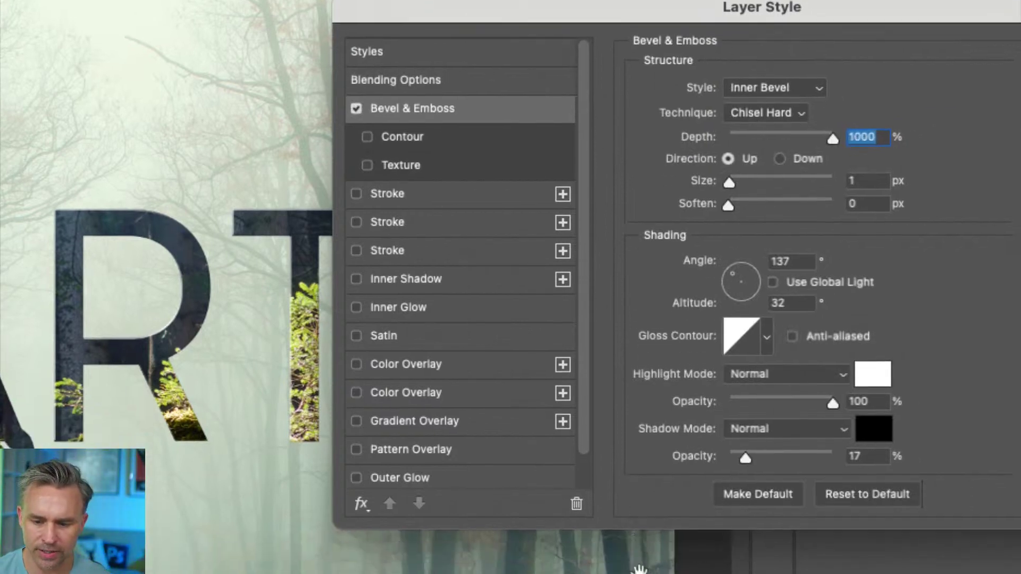
# - Set the bevel's light angle to 142° and altitude to 69°, with a size of 40 px and soften of 1 px
pyautogui.click(746, 307)
pyautogui.moveTo(747, 266); pyautogui.dragTo(758, 273)
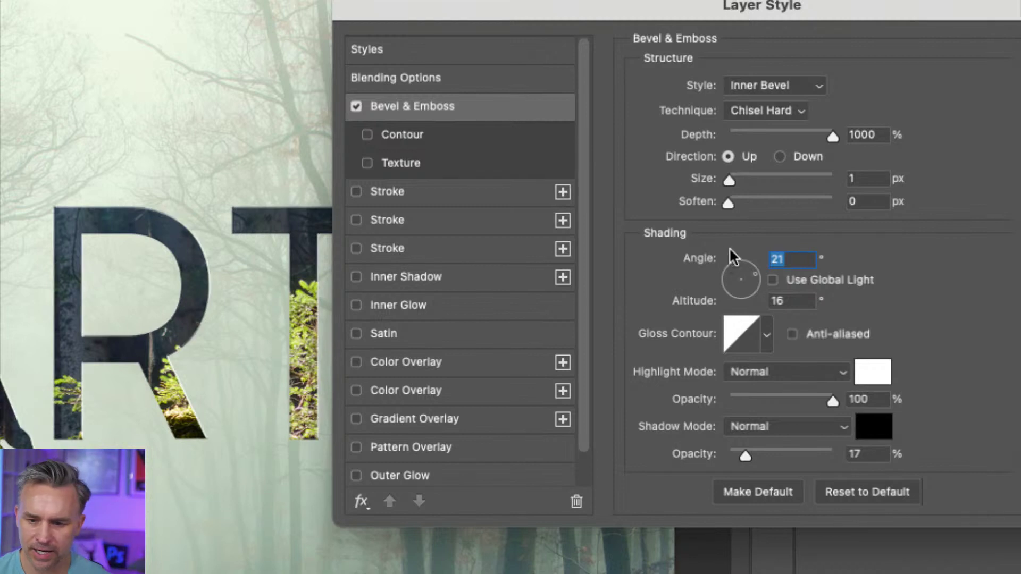
pyautogui.click(738, 276)
pyautogui.moveTo(729, 182); pyautogui.dragTo(711, 208)
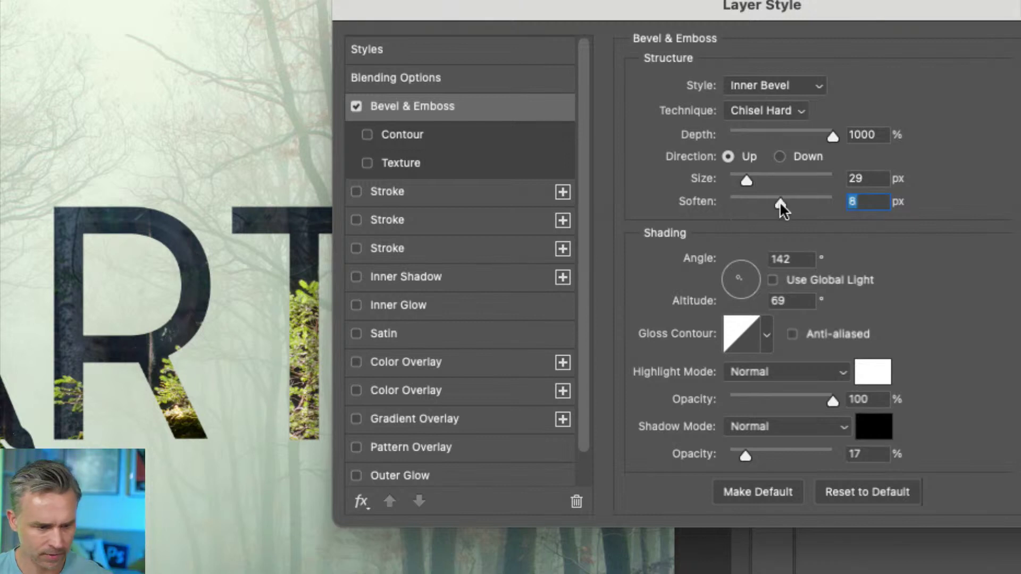
pyautogui.click(735, 204)
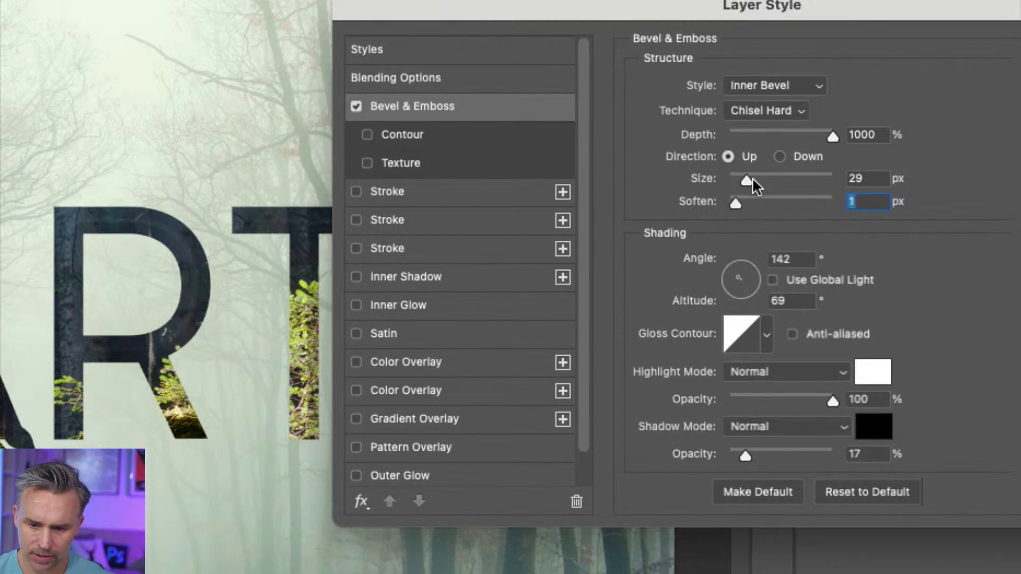
pyautogui.moveTo(747, 181); pyautogui.dragTo(756, 180)
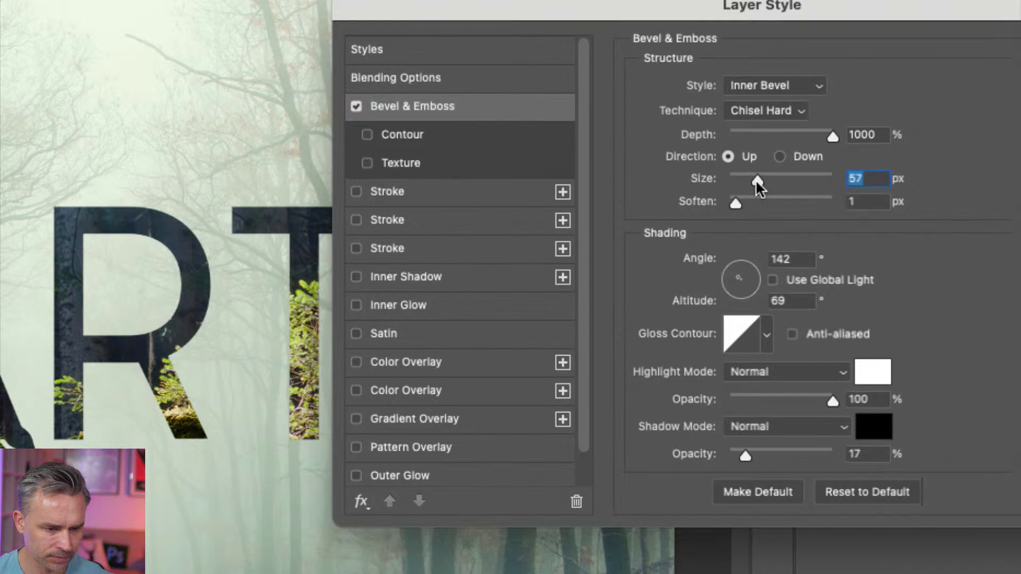
pyautogui.click(751, 179)
# - Set the bevel's shadow opacity to 100%, keep the highlight opacity at 100%, and reduce the depth to 63%
pyautogui.moveTo(742, 461); pyautogui.dragTo(842, 455)
pyautogui.moveTo(833, 403); pyautogui.dragTo(893, 400)
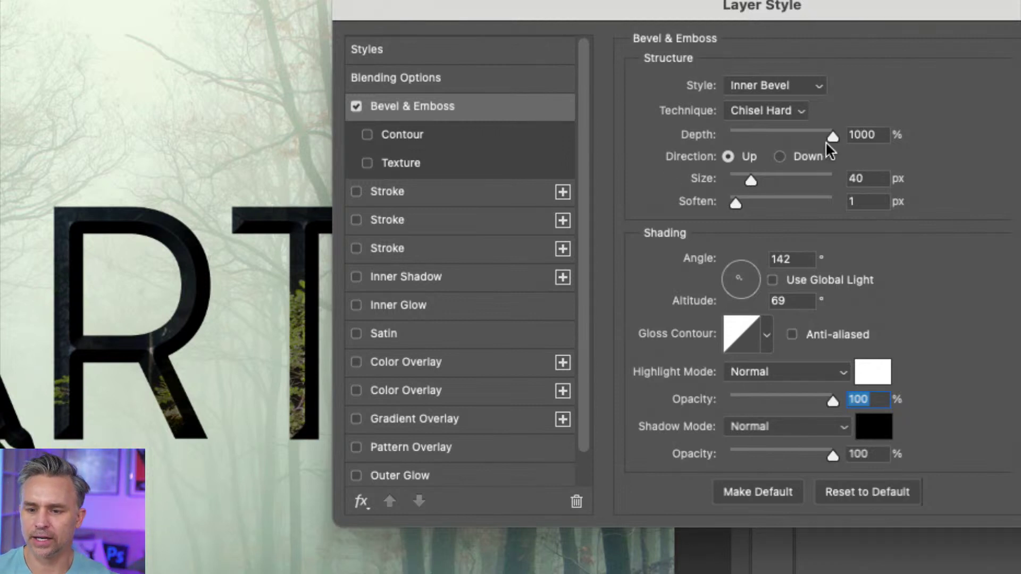
pyautogui.moveTo(828, 138); pyautogui.dragTo(735, 135)
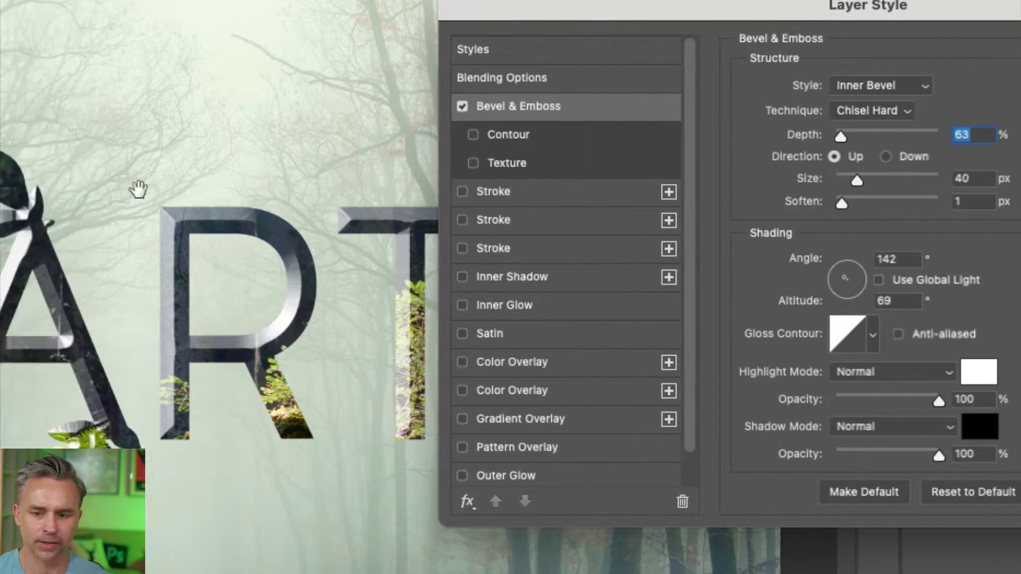
# - Adjust the bevel's light to an angle of 133° and an altitude of 64°, and apply the layer style
pyautogui.click(735, 270)
pyautogui.moveTo(842, 271); pyautogui.dragTo(847, 280)
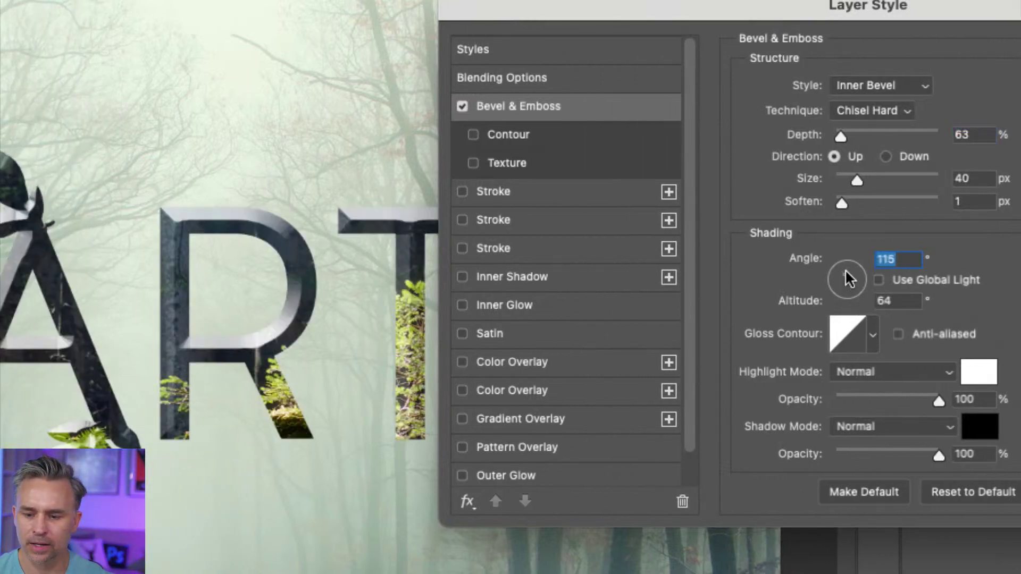
pyautogui.click(837, 269)
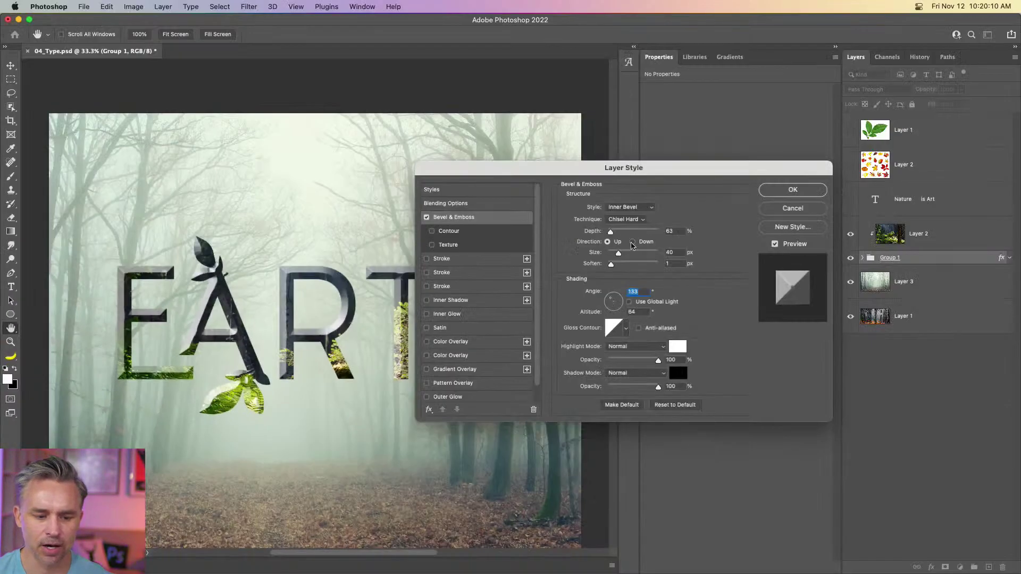
pyautogui.click(794, 190)
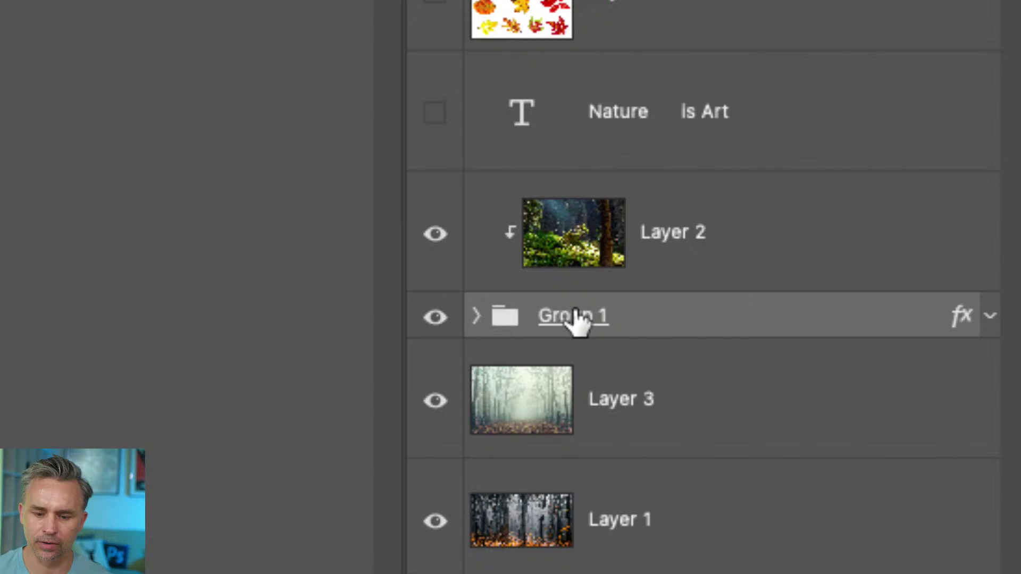
# - Rename Group 1 as EARTH, and expand and collapse its list of effects
pyautogui.doubleClick(575, 316)
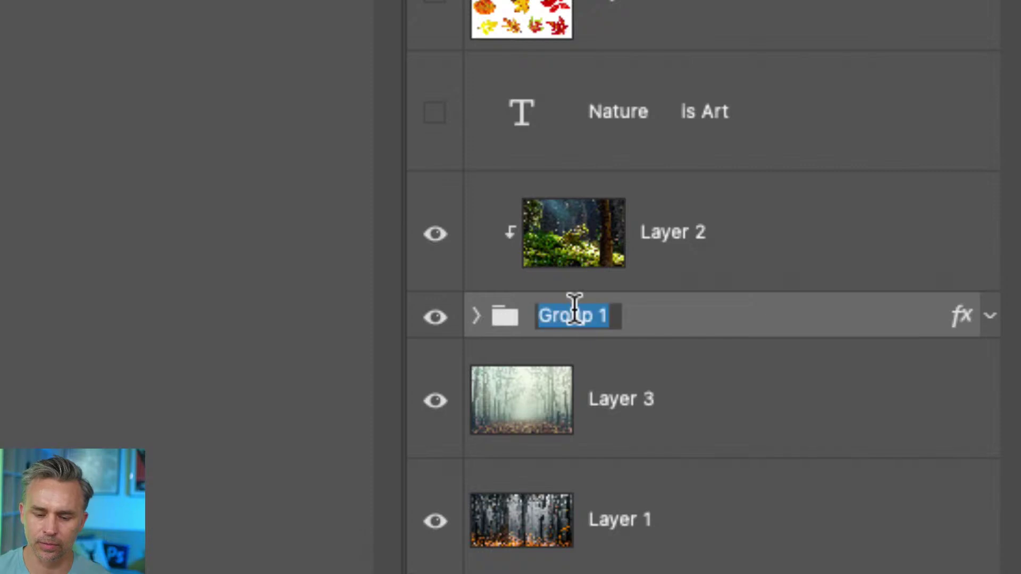
pyautogui.write('EARTH')
pyautogui.press('Return')
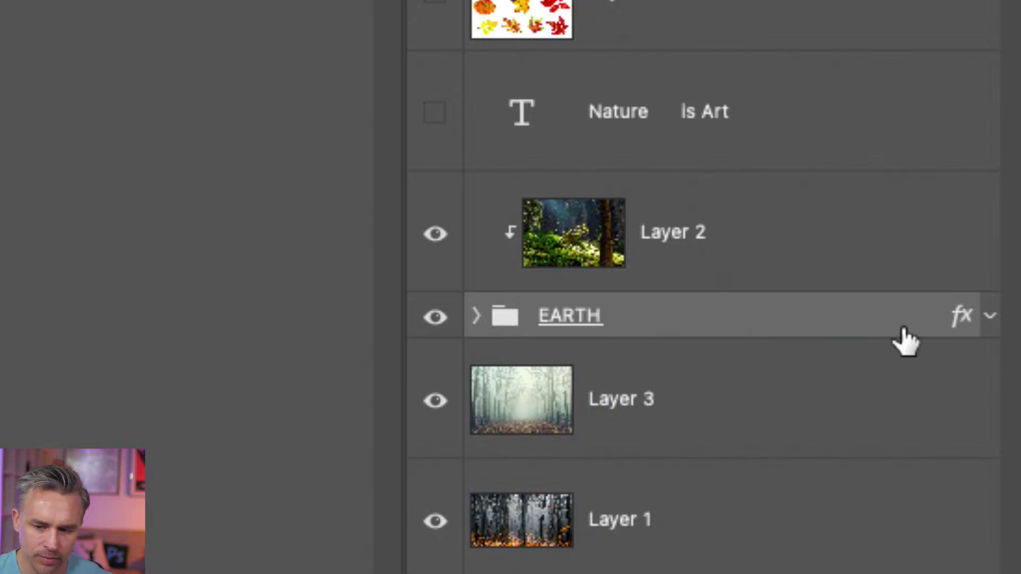
pyautogui.click(990, 315)
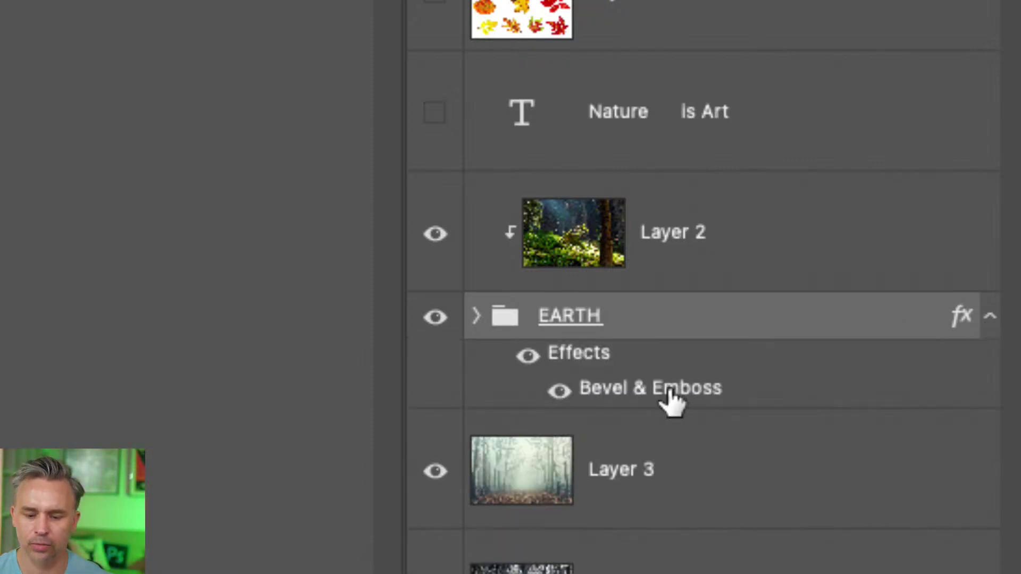
pyautogui.click(989, 321)
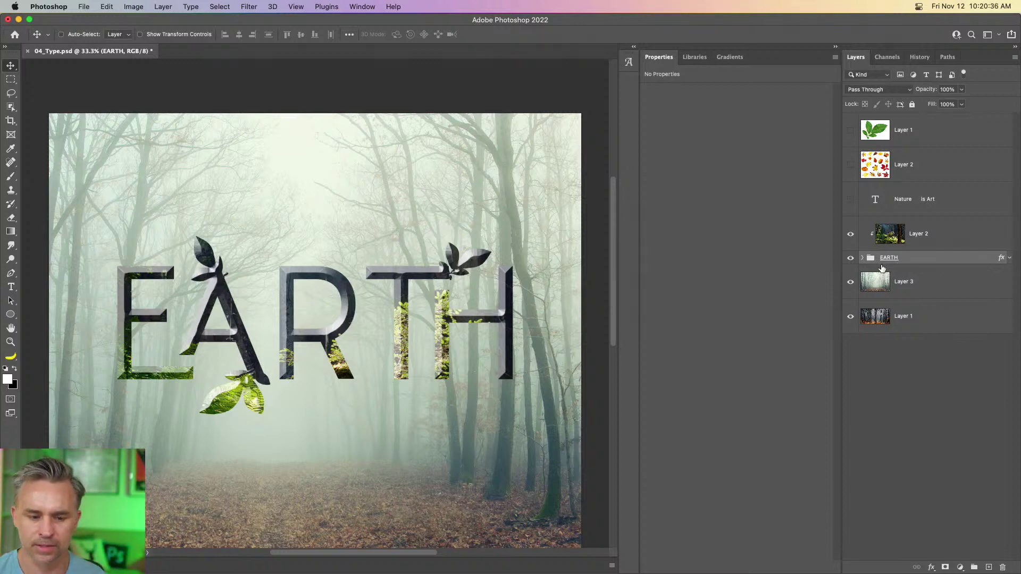
# - Add a Drop Shadow to the EARTH group's layer style and set its color to bright green 00ff88
pyautogui.doubleClick(1001, 260)
pyautogui.moveTo(479, 175); pyautogui.dragTo(536, 179)
pyautogui.scroll(-1, 599, 390)
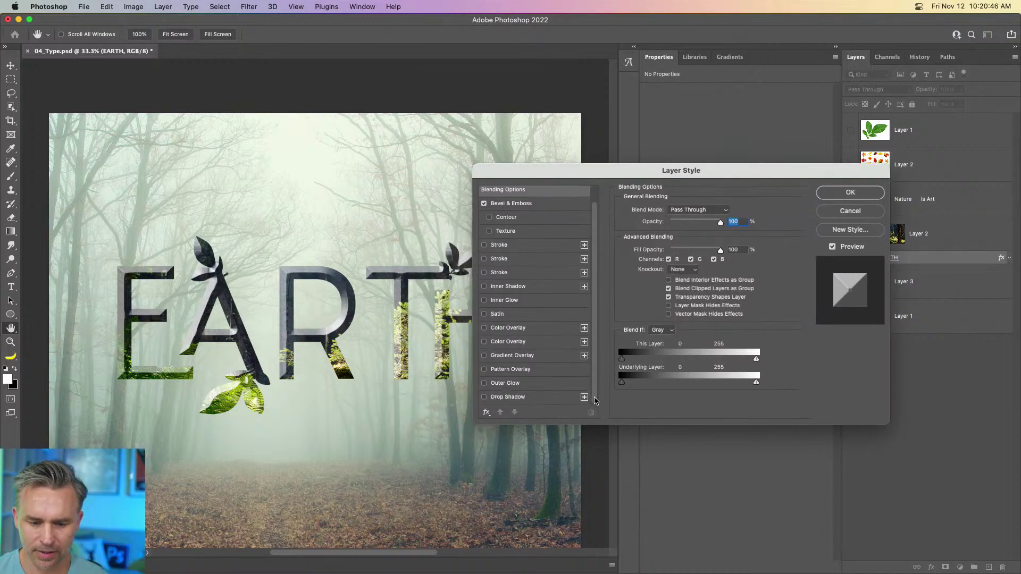
pyautogui.moveTo(473, 167); pyautogui.dragTo(432, 135)
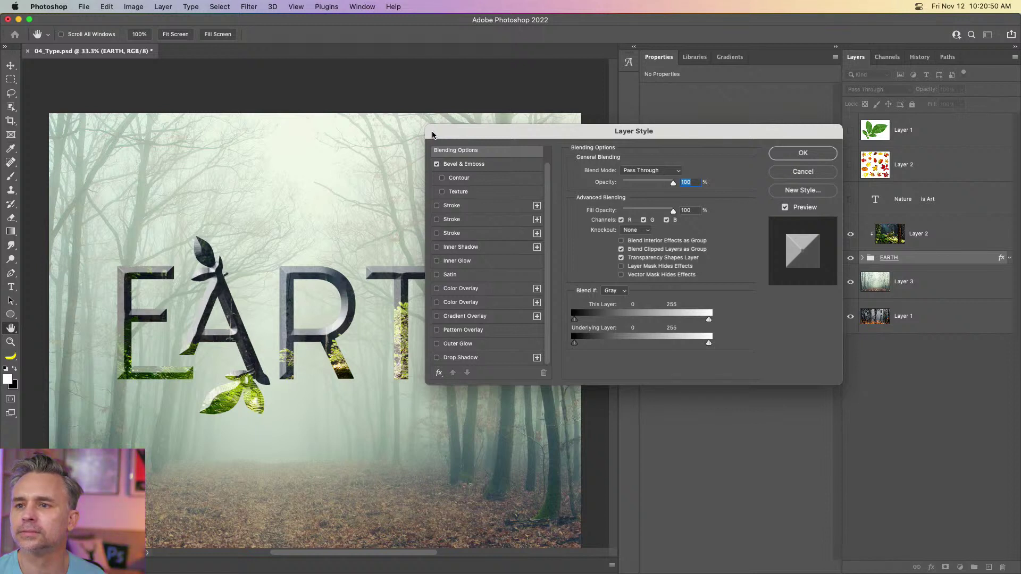
pyautogui.moveTo(451, 136)
pyautogui.mouseDown()
pyautogui.moveTo(463, 150)
pyautogui.moveTo(444, 138)
pyautogui.mouseUp()
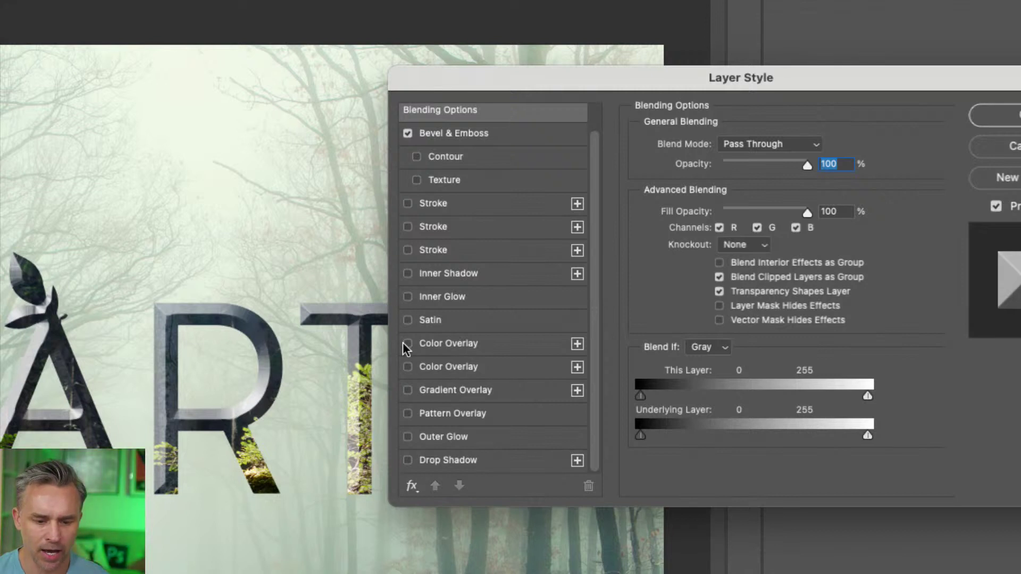
pyautogui.click(408, 460)
pyautogui.click(464, 458)
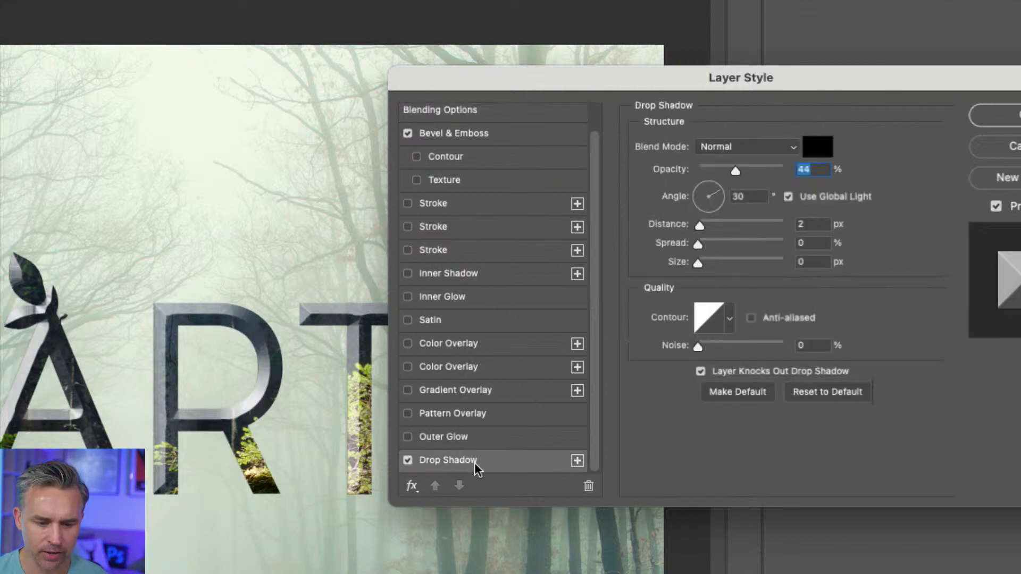
pyautogui.click(808, 151)
pyautogui.moveTo(700, 373); pyautogui.dragTo(753, 314)
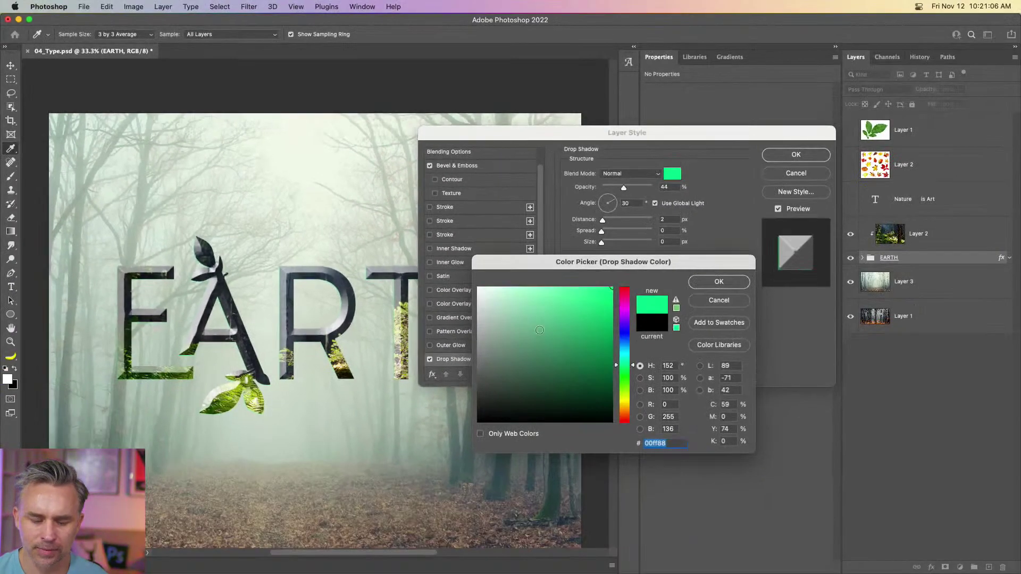
pyautogui.click(860, 327)
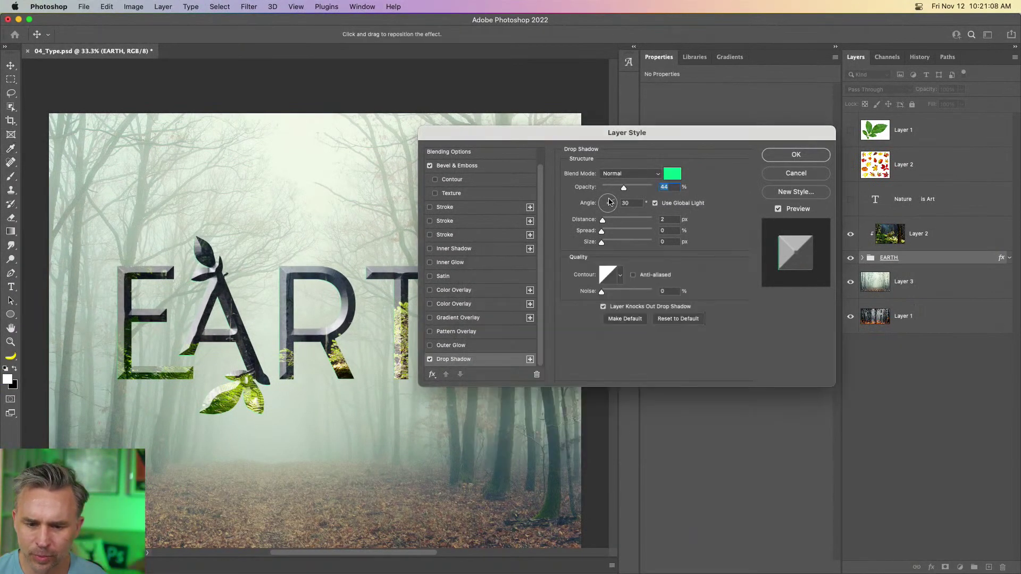
# - Give the drop shadow 100% opacity, a 123° angle and a 23 px distance, and apply the layer style
pyautogui.moveTo(610, 201); pyautogui.dragTo(734, 204)
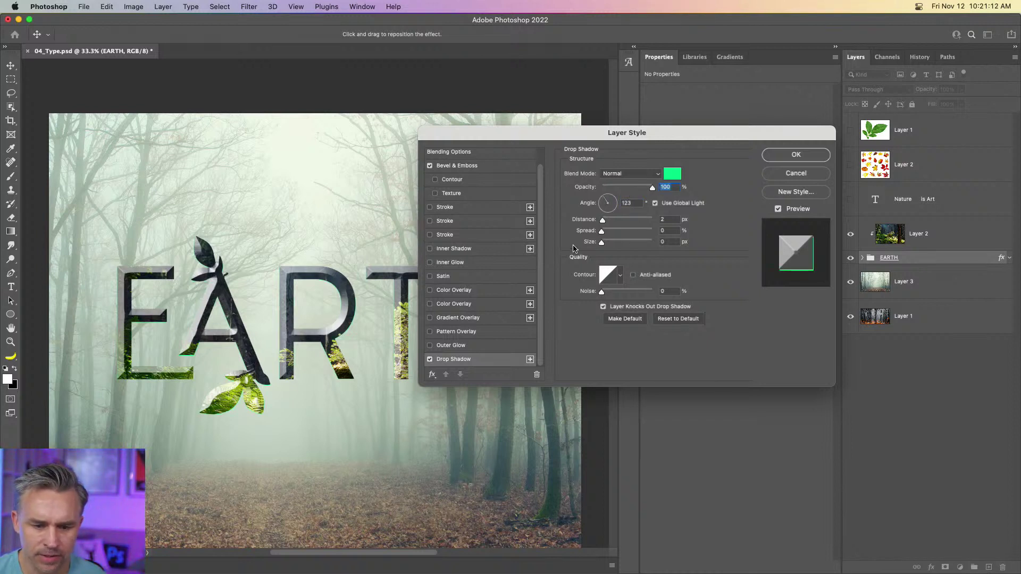
pyautogui.moveTo(605, 220); pyautogui.dragTo(614, 223)
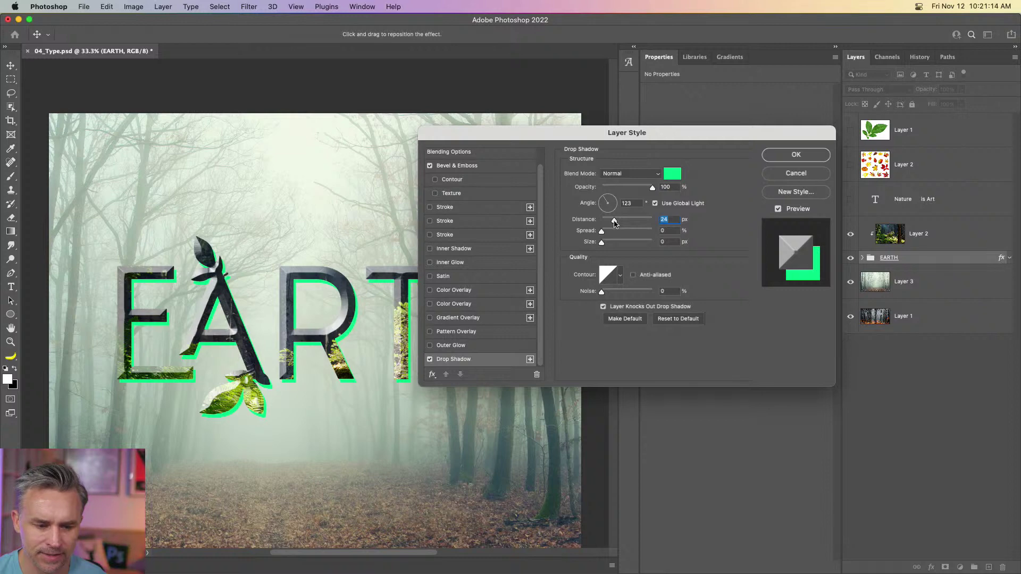
pyautogui.moveTo(527, 135); pyautogui.dragTo(600, 137)
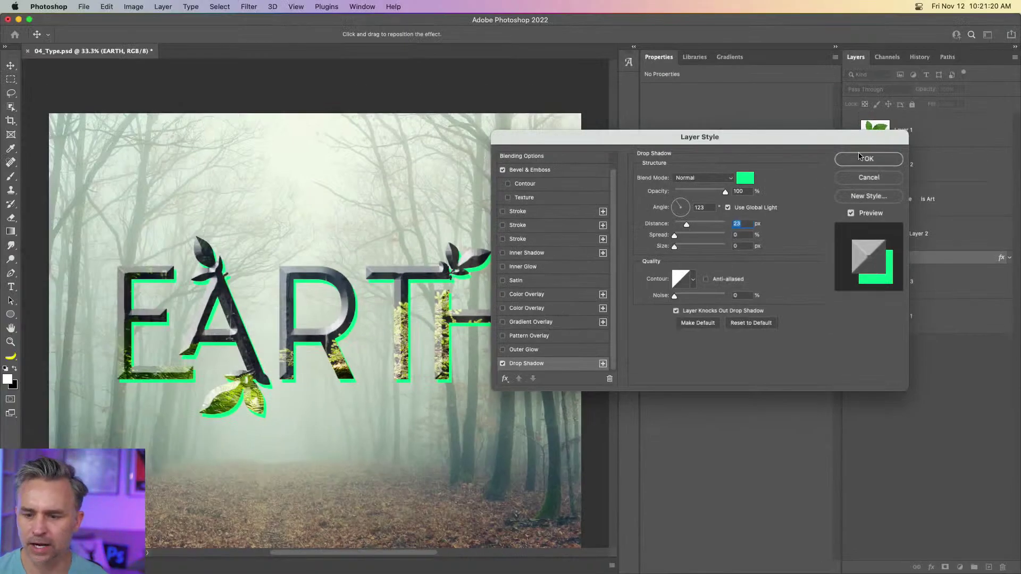
pyautogui.click(863, 160)
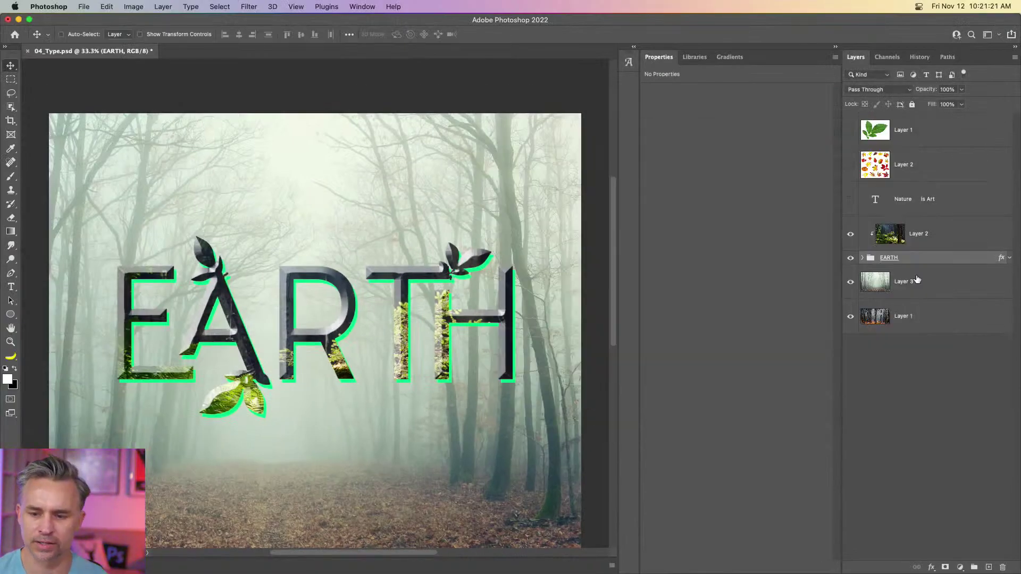
# - Duplicate the EARTH group together with its clipped Layer 2 forest image, and hide the original pair
pyautogui.keyDown('shift'); pyautogui.click(940, 234); pyautogui.keyUp('shift')
pyautogui.press('super+j')
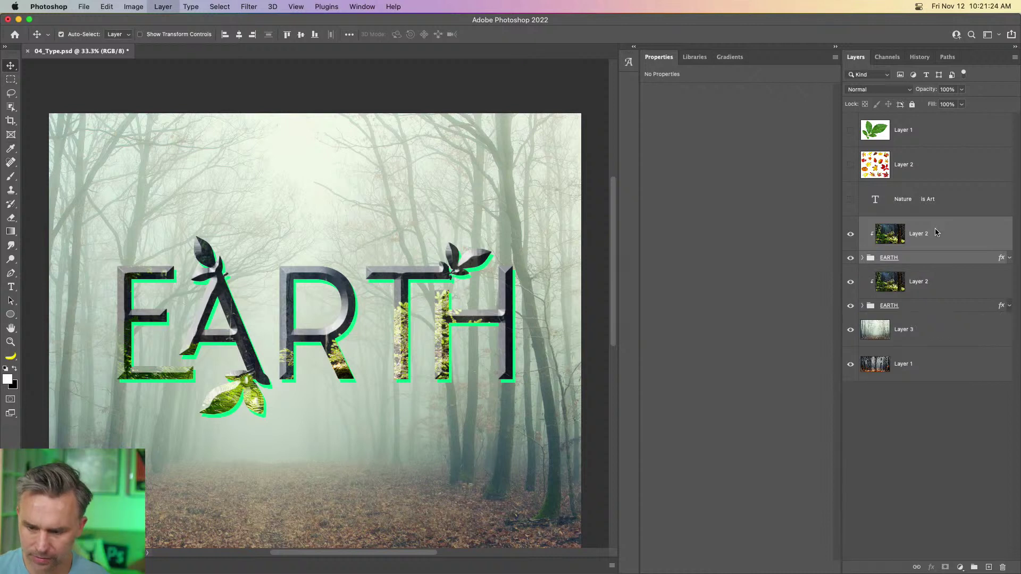
pyautogui.moveTo(849, 282); pyautogui.dragTo(849, 306)
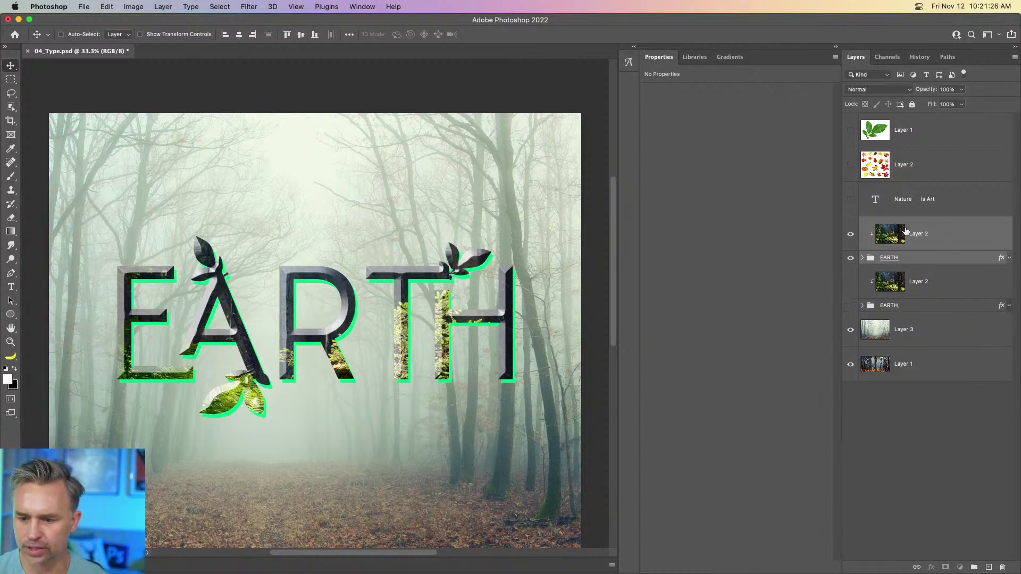
# - Delete the duplicated Layer 2 forest image clipped to the upper EARTH group
pyautogui.click(922, 235)
pyautogui.click(1002, 568)
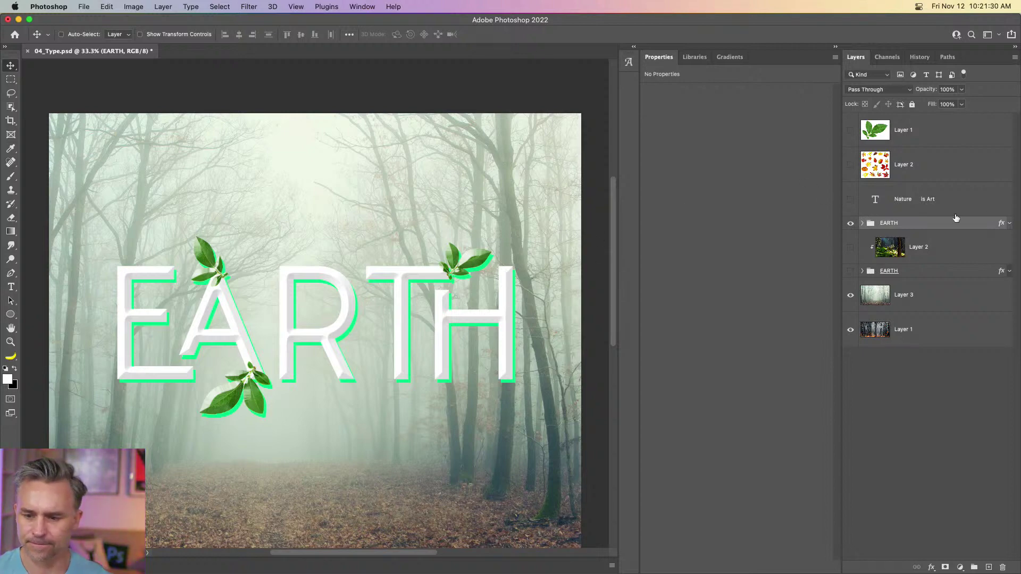
pyautogui.press('super+equal')
pyautogui.press('super+equal')
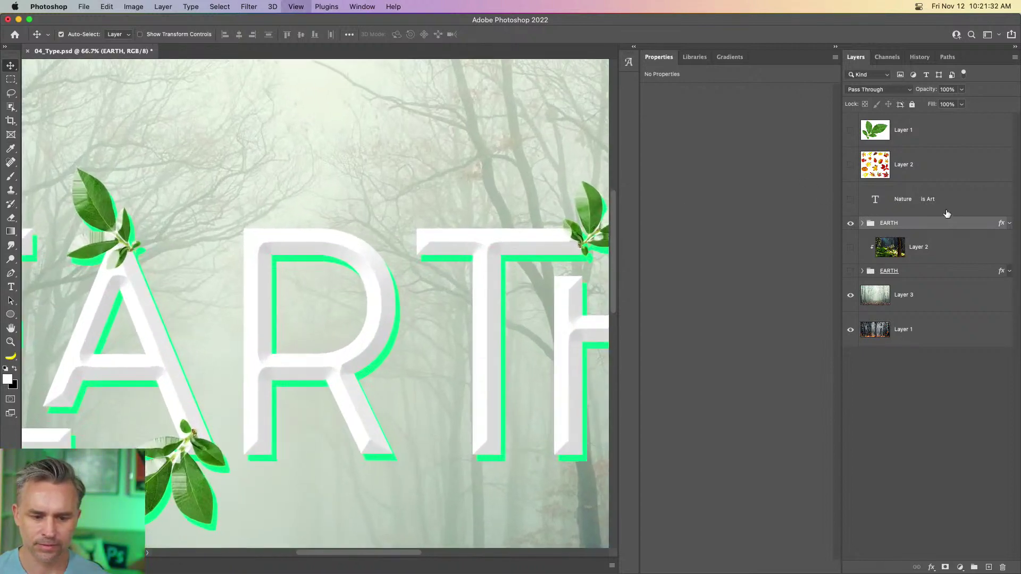
pyautogui.moveTo(474, 211); pyautogui.dragTo(338, 159)
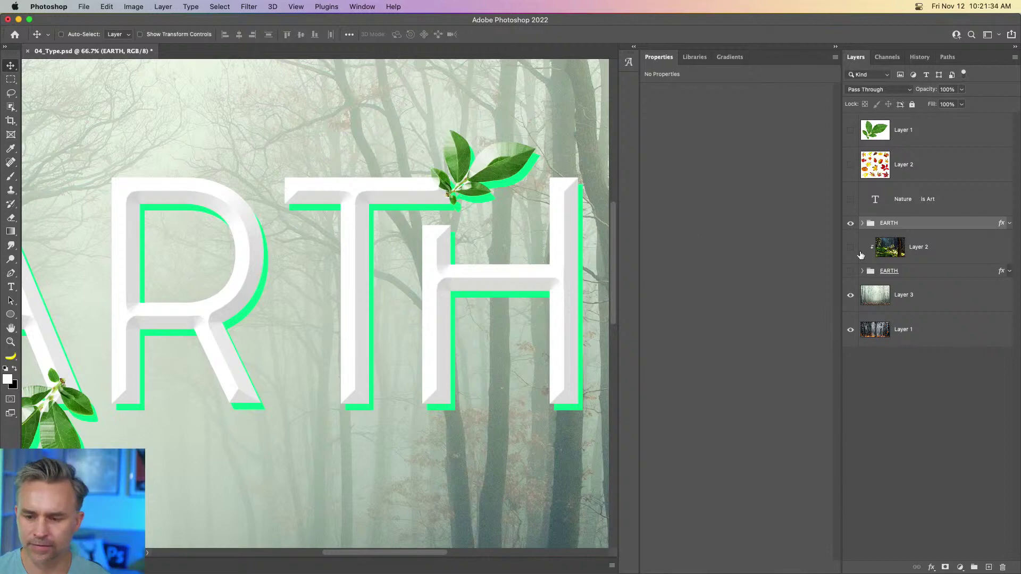
# - Add a second Drop Shadow to the visible EARTH group's layer style
pyautogui.doubleClick(1002, 224)
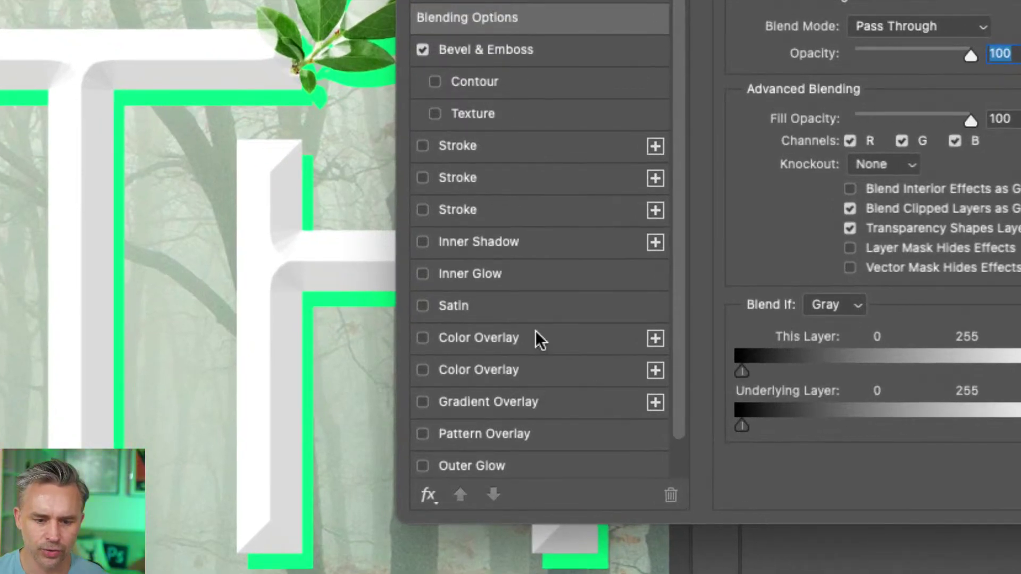
pyautogui.scroll(-2, 537, 336)
pyautogui.click(496, 461)
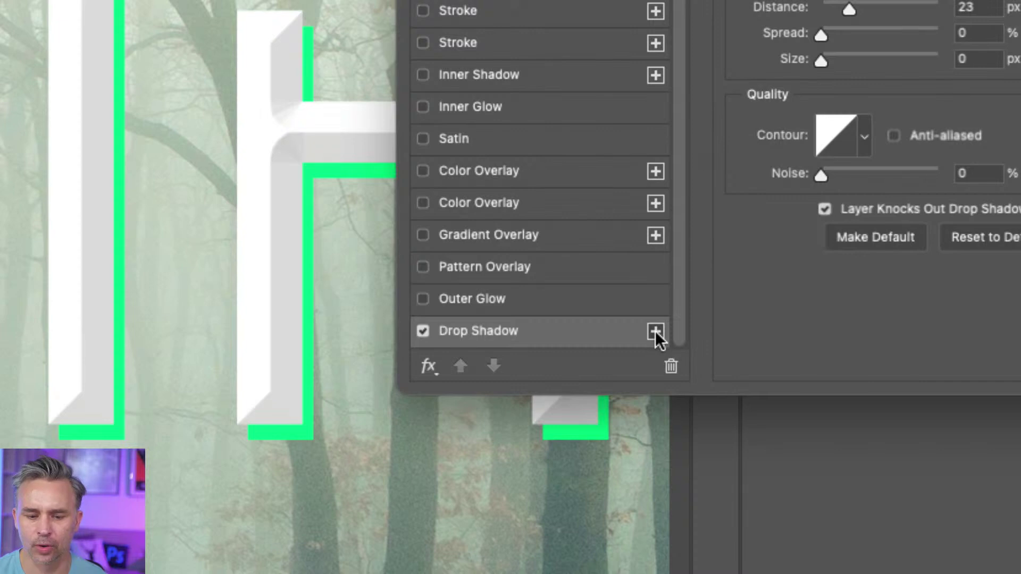
pyautogui.click(424, 367)
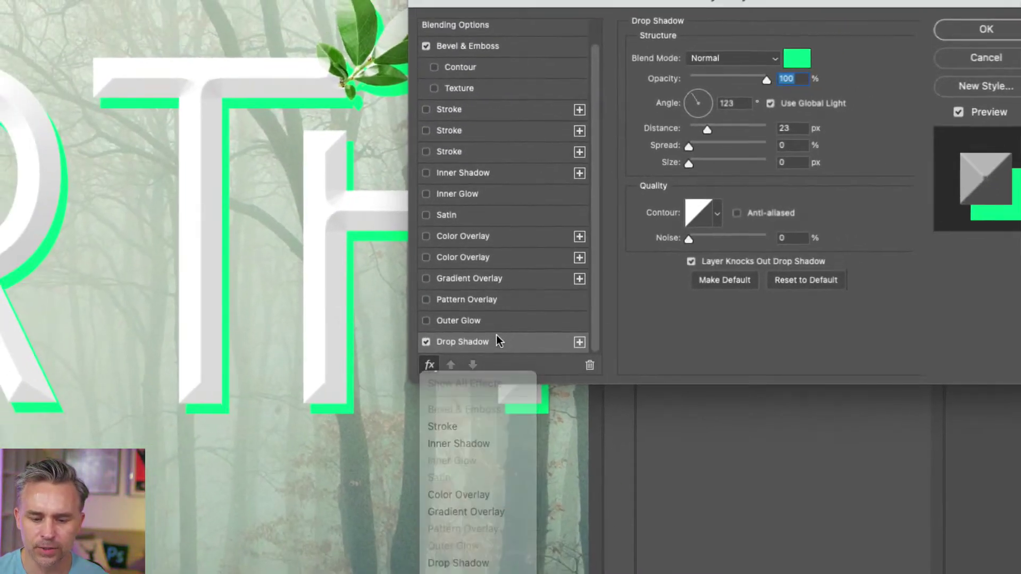
pyautogui.click(579, 342)
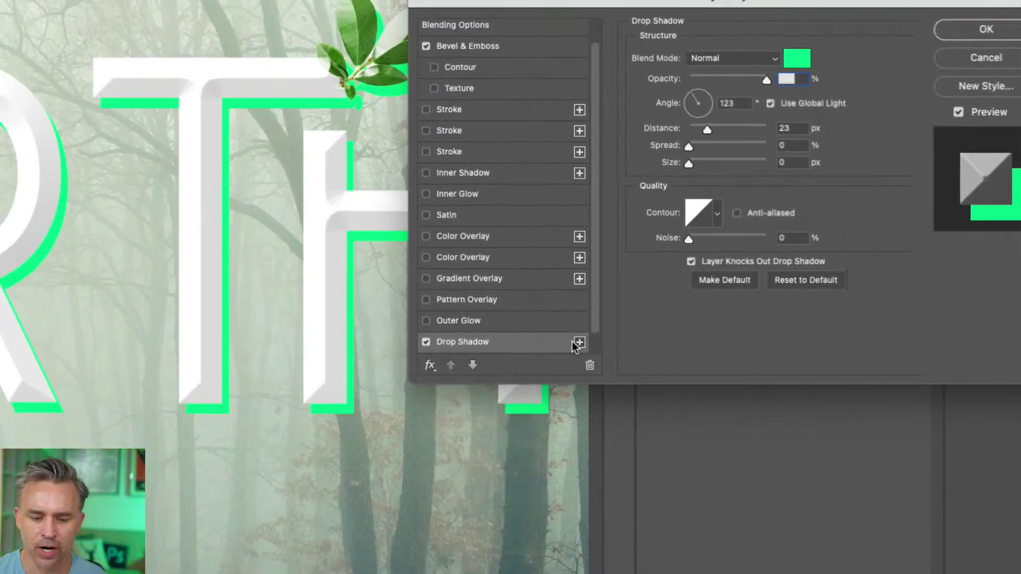
pyautogui.click(502, 336)
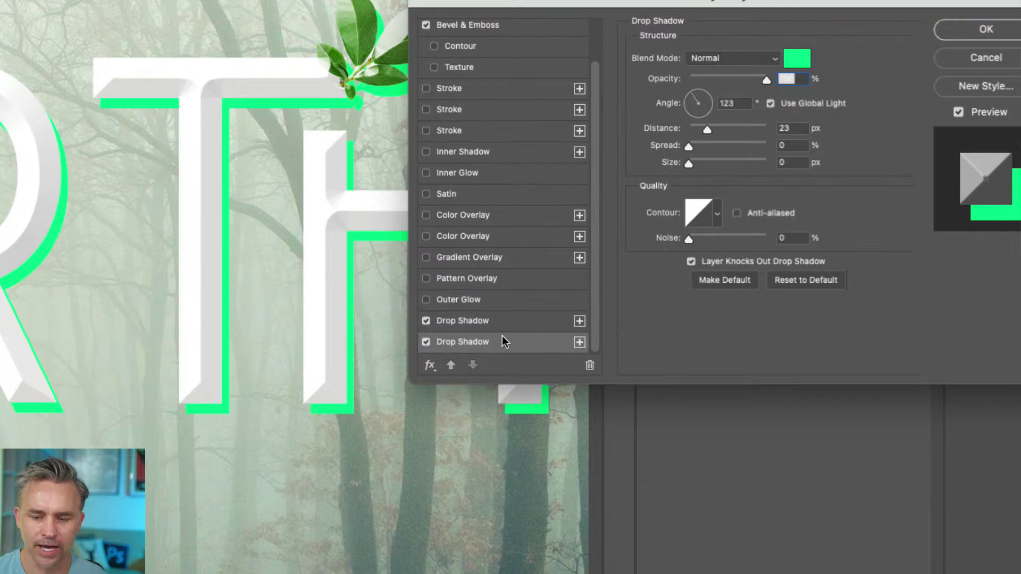
# - Set the second drop shadow's color to magenta ff00fc and its distance to 38 px
pyautogui.click(796, 56)
pyautogui.click(610, 257)
pyautogui.press('Return')
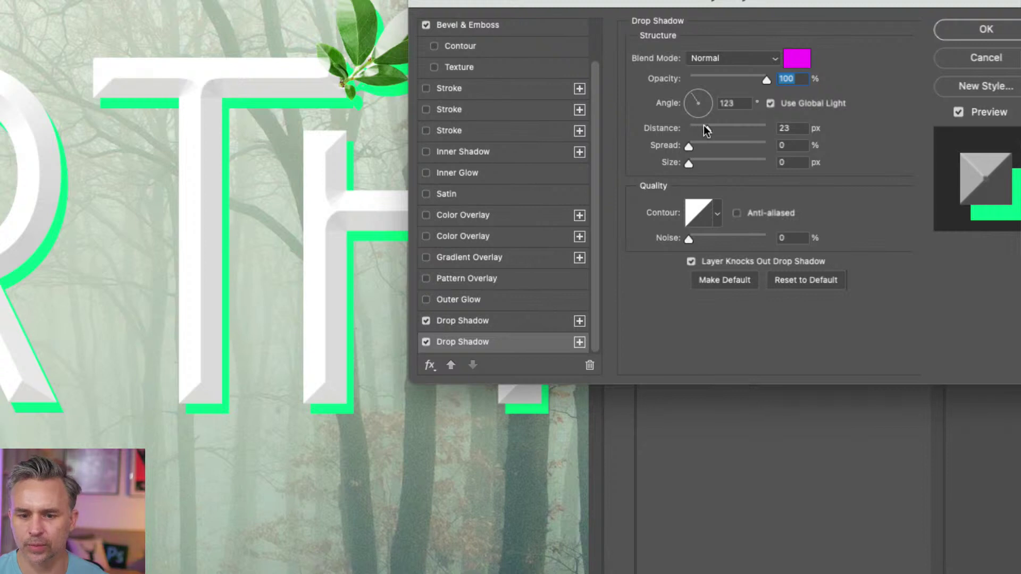
pyautogui.moveTo(710, 129); pyautogui.dragTo(719, 129)
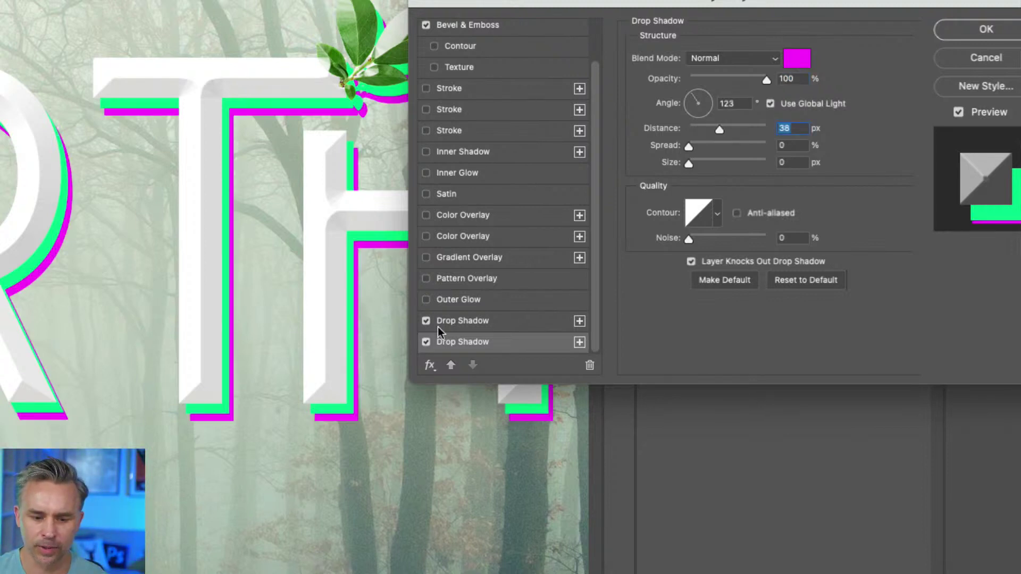
# - Add a third Drop Shadow to the EARTH group's style, colored violet 6c00ff with a 55 px distance
pyautogui.click(579, 342)
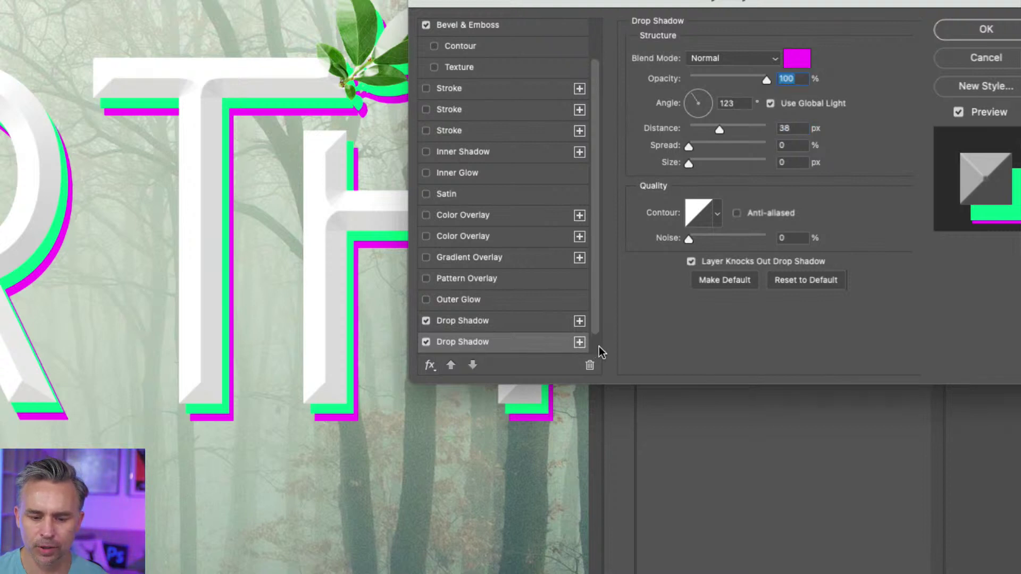
pyautogui.scroll(-1, 598, 346)
pyautogui.click(512, 339)
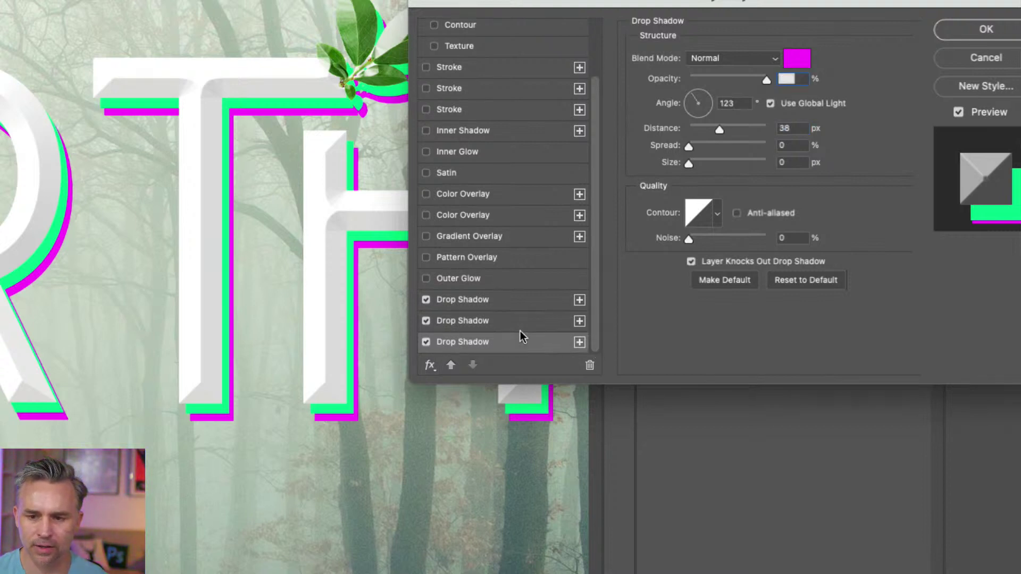
pyautogui.click(798, 59)
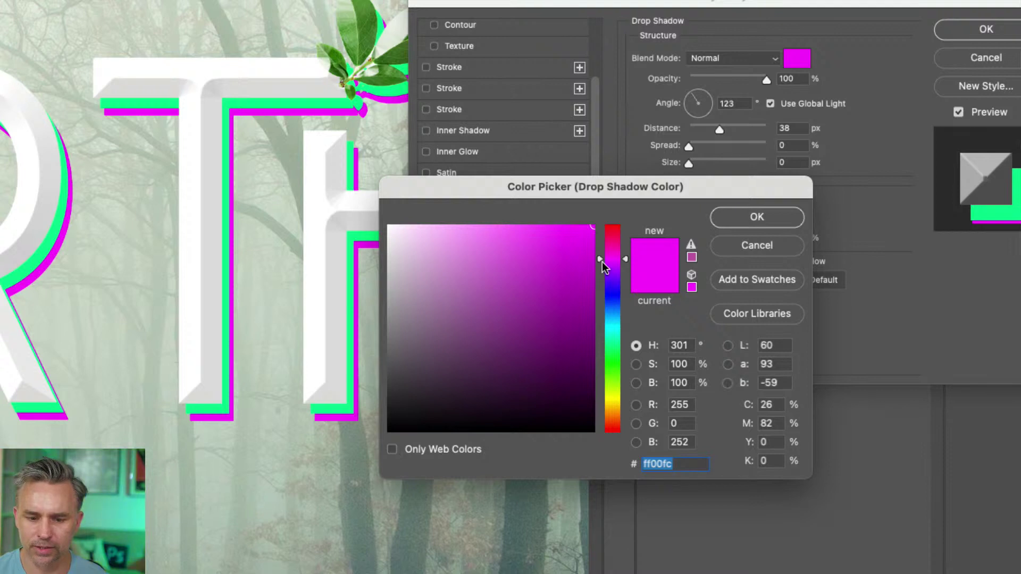
pyautogui.moveTo(602, 260); pyautogui.dragTo(601, 280)
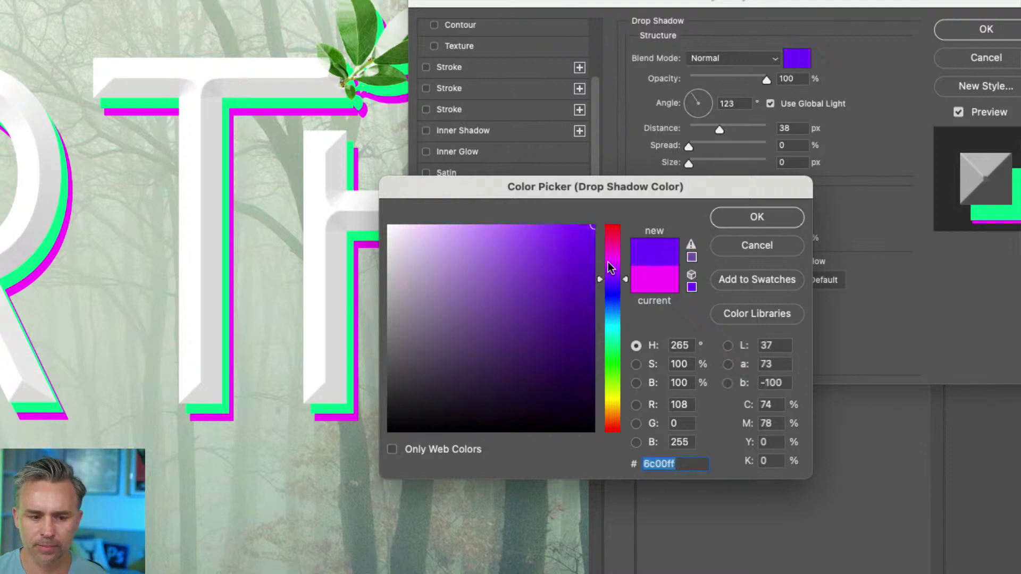
pyautogui.click(716, 226)
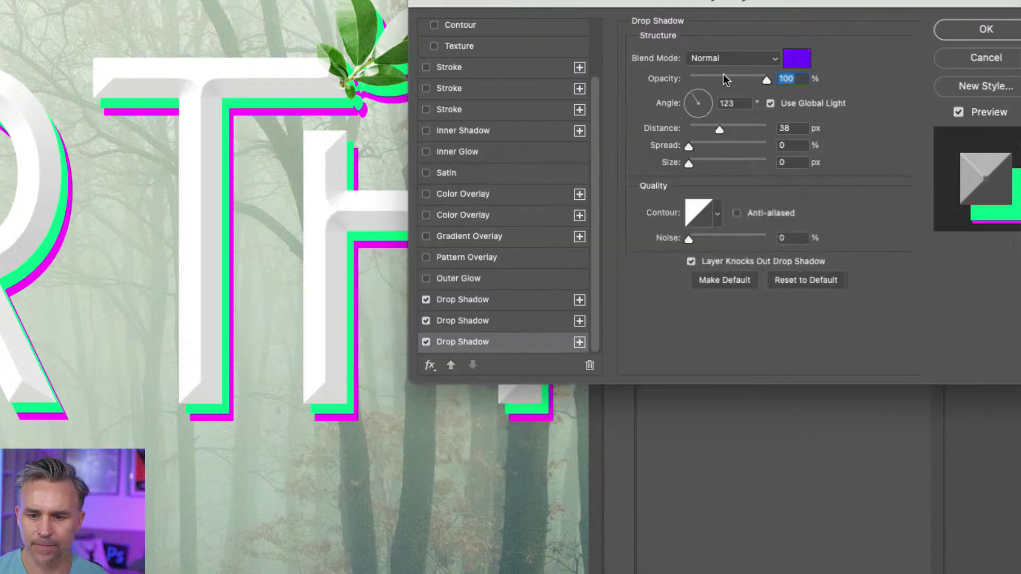
pyautogui.moveTo(719, 129); pyautogui.dragTo(732, 131)
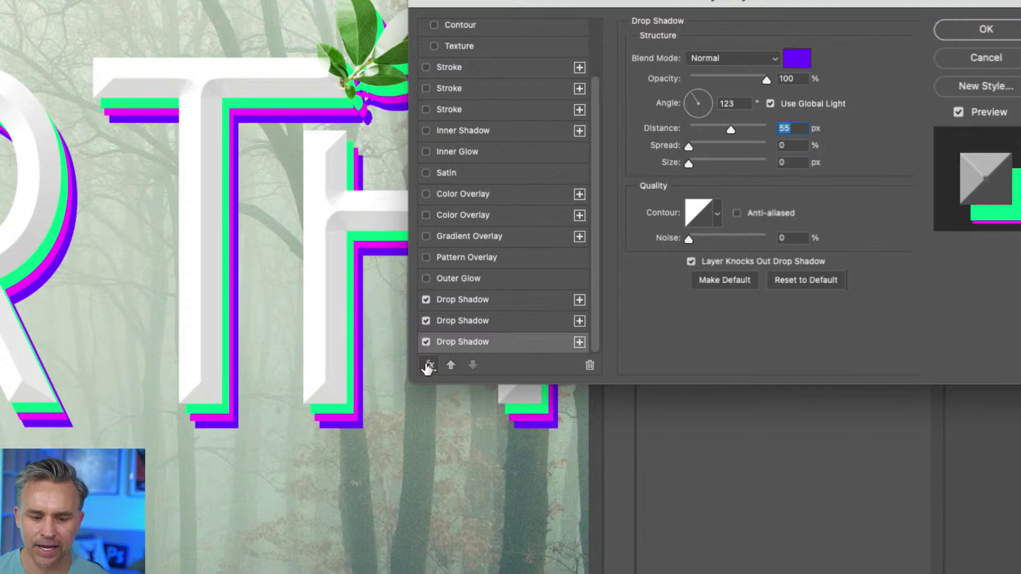
# - Add a fourth Drop Shadow to the EARTH group's style, colored yellow ffe400 with a 71 px distance
pyautogui.click(580, 343)
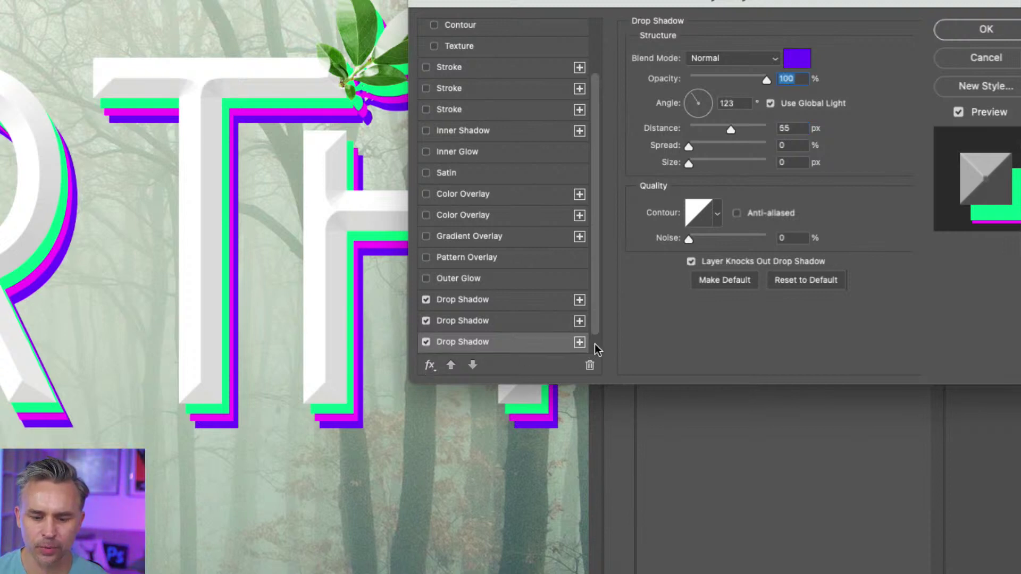
pyautogui.scroll(-1, 594, 343)
pyautogui.click(480, 342)
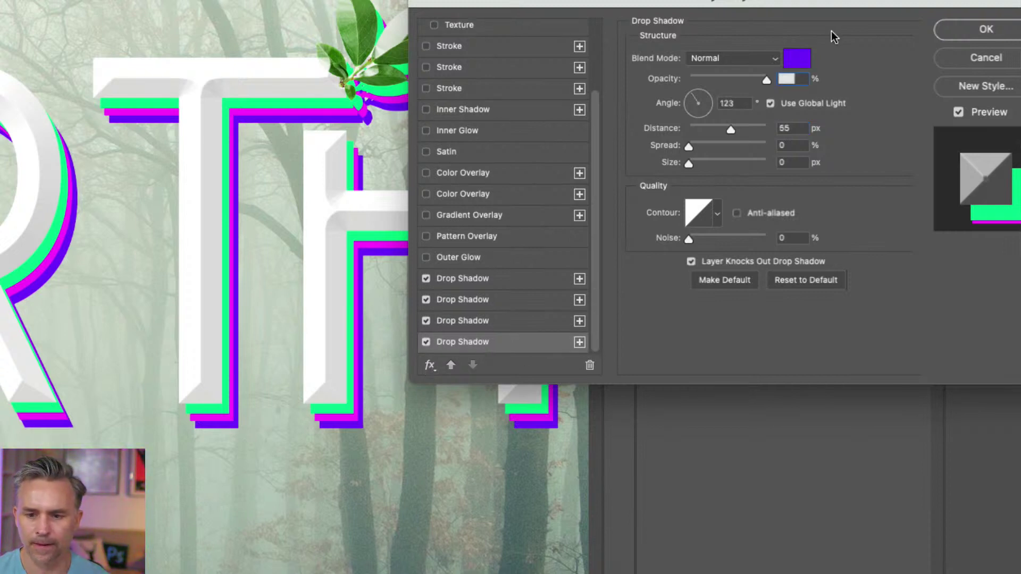
pyautogui.click(797, 63)
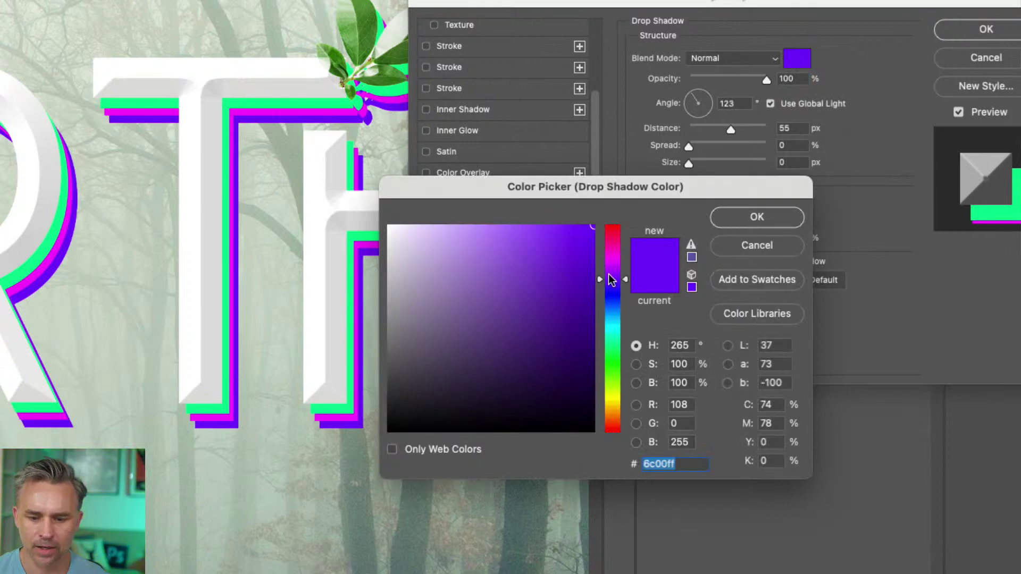
pyautogui.moveTo(601, 282); pyautogui.dragTo(620, 401)
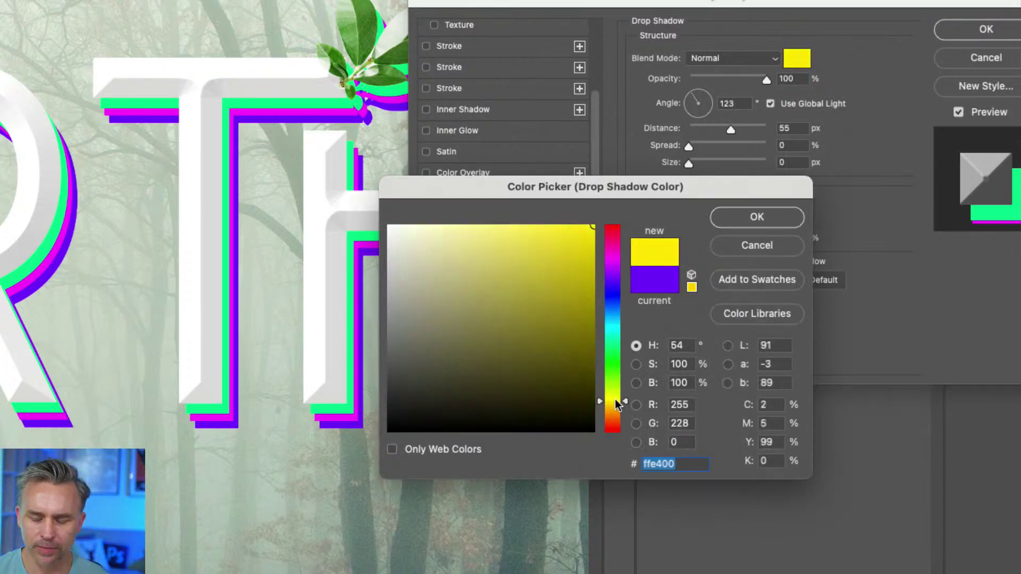
pyautogui.click(713, 217)
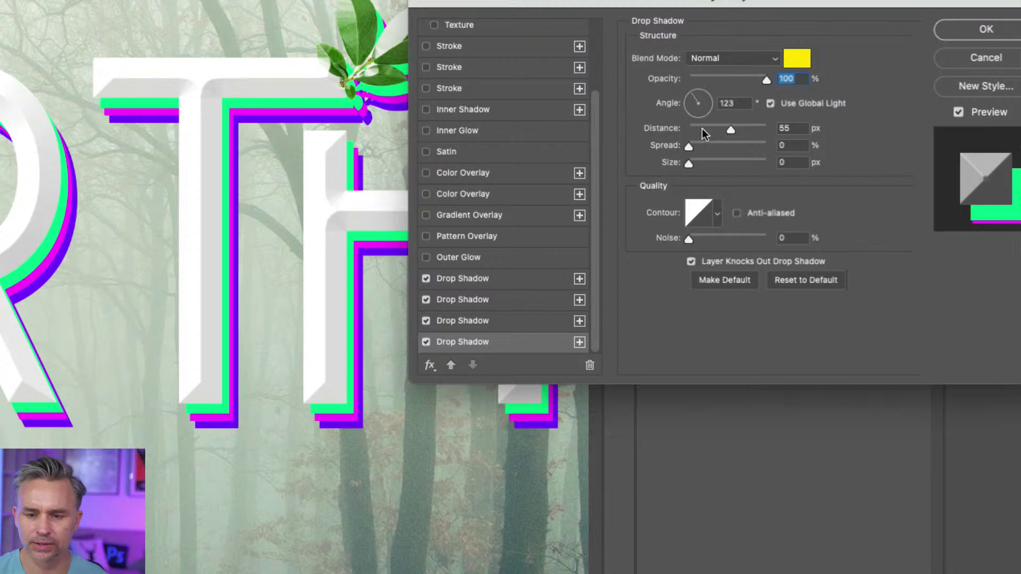
pyautogui.moveTo(734, 129); pyautogui.dragTo(737, 130)
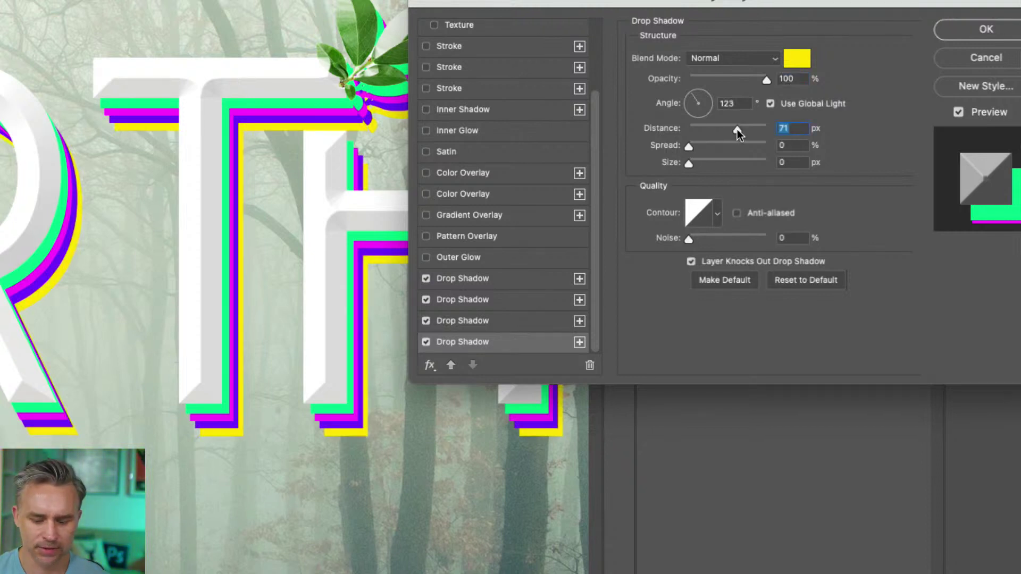
# - Add a white ffffff Color Overlay in Normal mode at 100% opacity over the EARTH group and apply the layer style
pyautogui.press('super+minus')
pyautogui.press('super+minus')
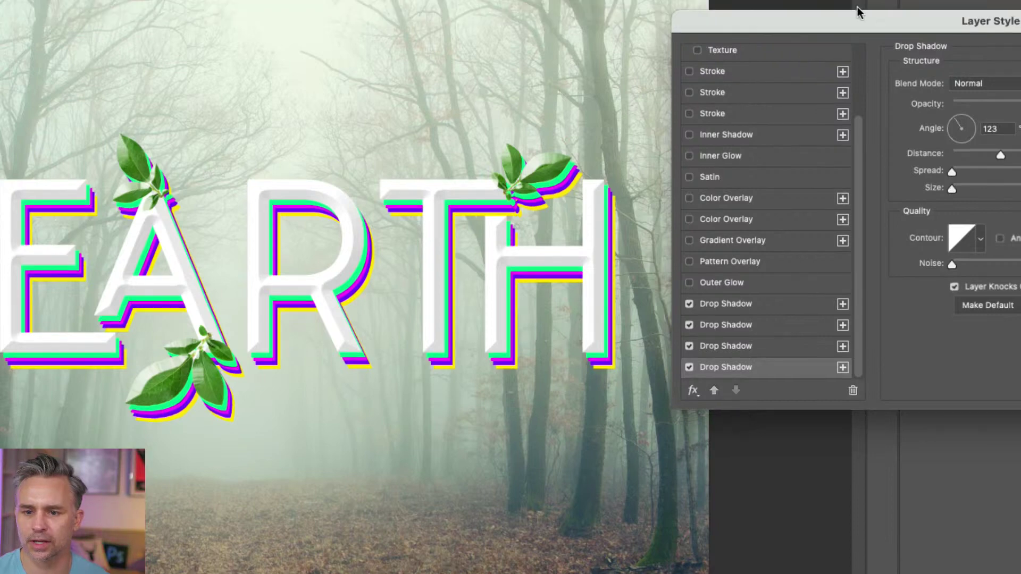
pyautogui.moveTo(857, 2); pyautogui.dragTo(660, 46)
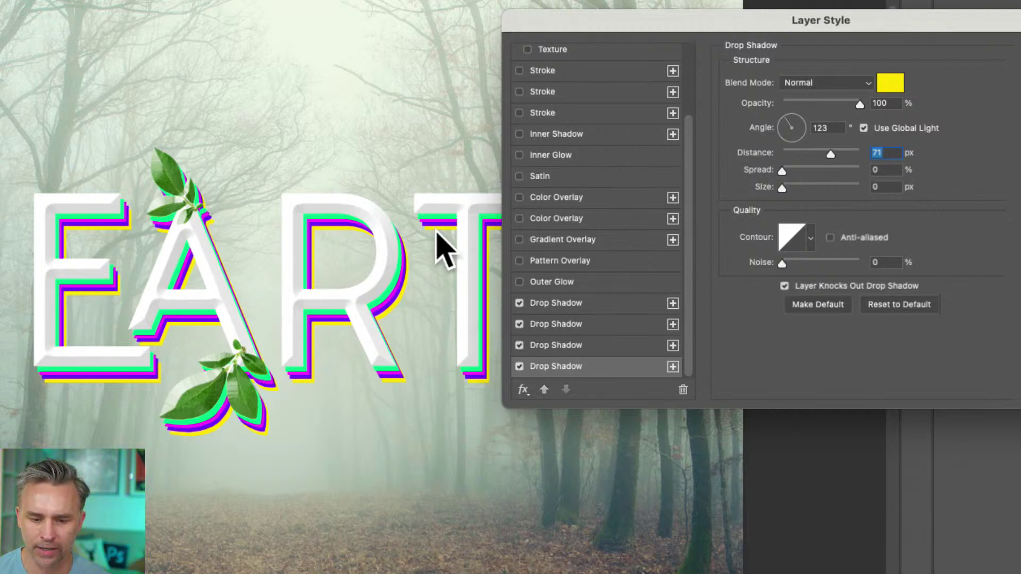
pyautogui.click(582, 197)
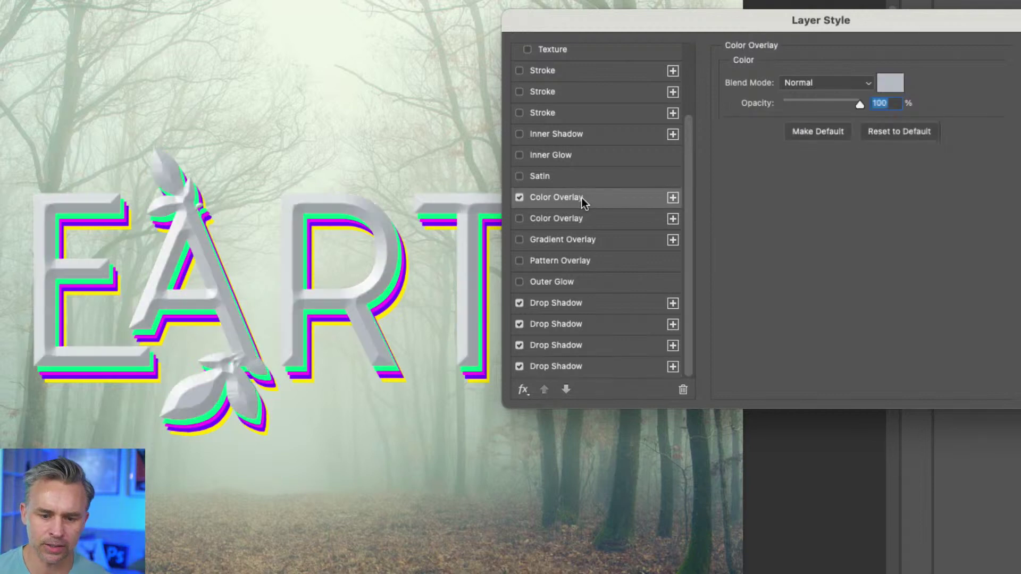
pyautogui.click(893, 85)
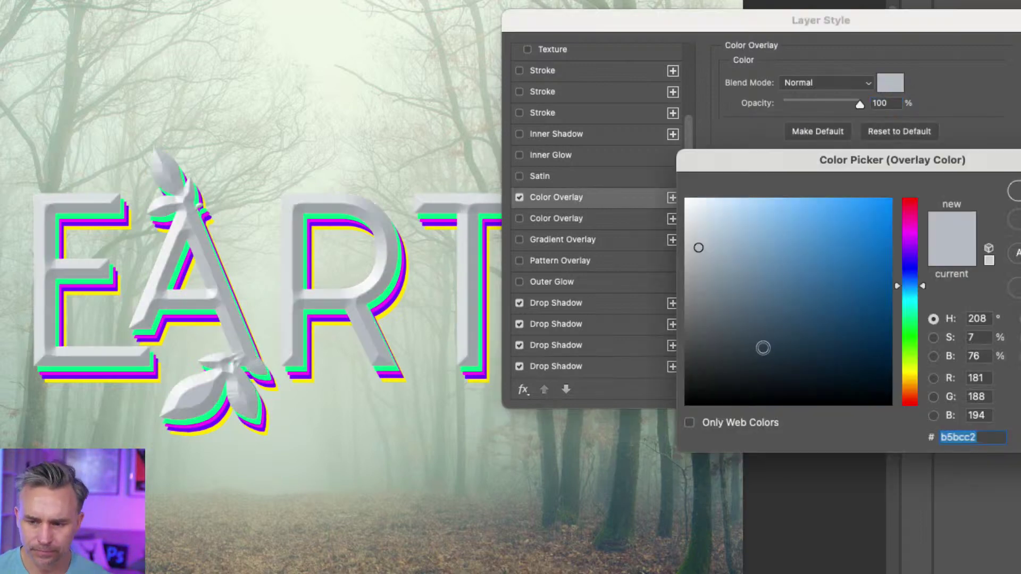
pyautogui.moveTo(770, 283); pyautogui.dragTo(650, 159)
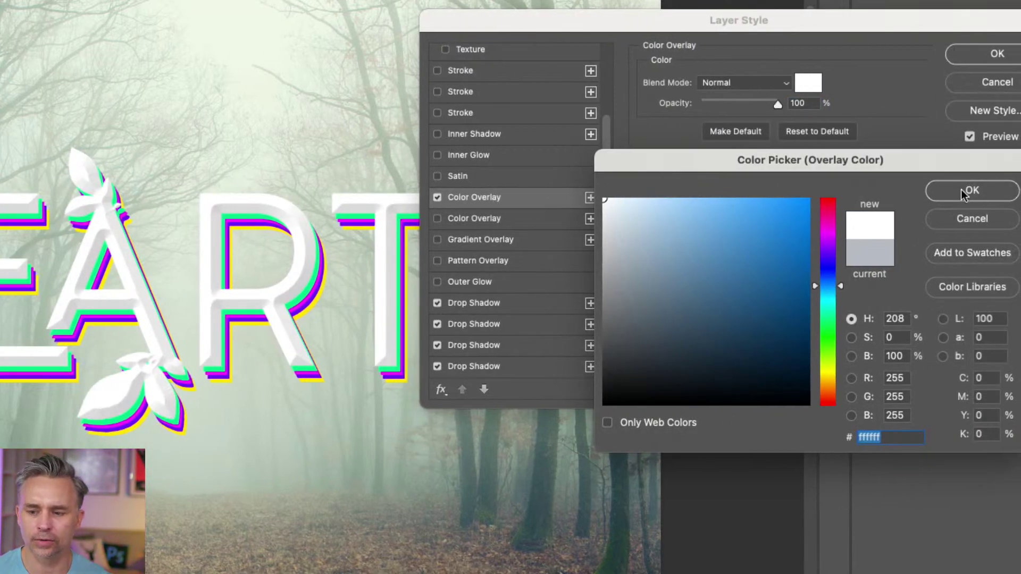
pyautogui.click(975, 190)
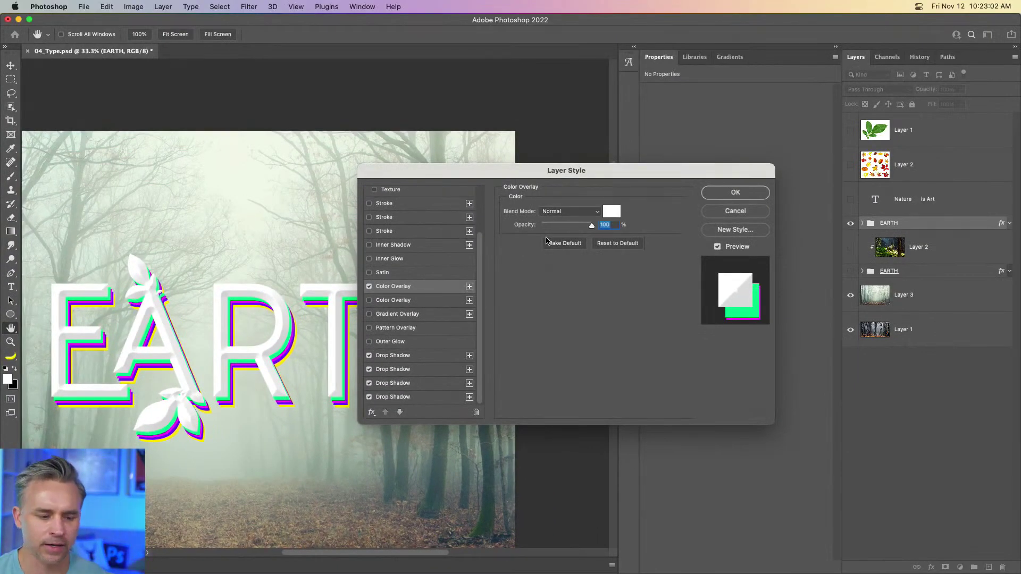
pyautogui.click(722, 195)
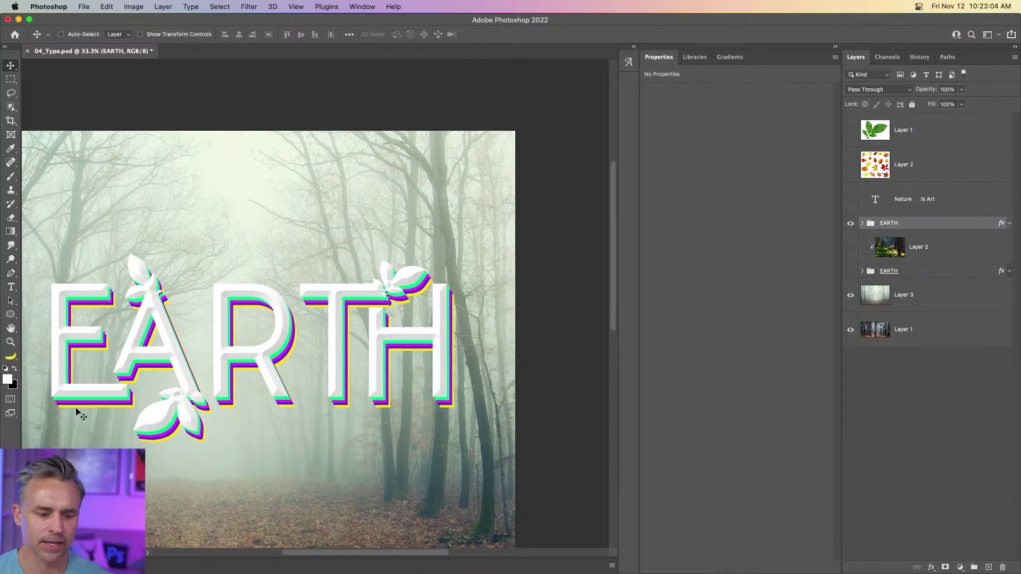
# - Create a new layer above the foggy forest Layer 3 and fill it with a pastel pink-to-turquoise gradient preset
pyautogui.moveTo(153, 324); pyautogui.dragTo(222, 261)
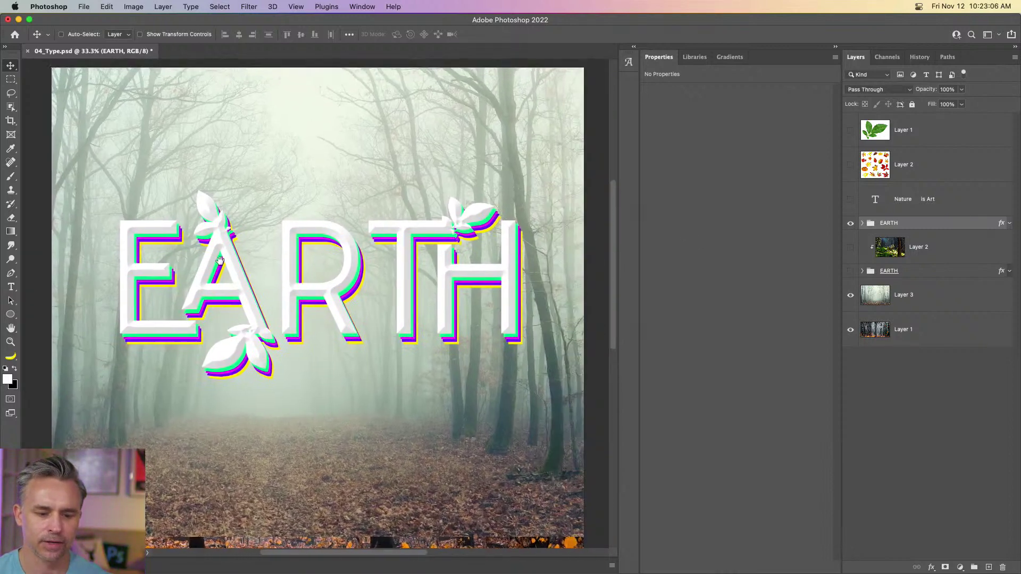
pyautogui.click(888, 299)
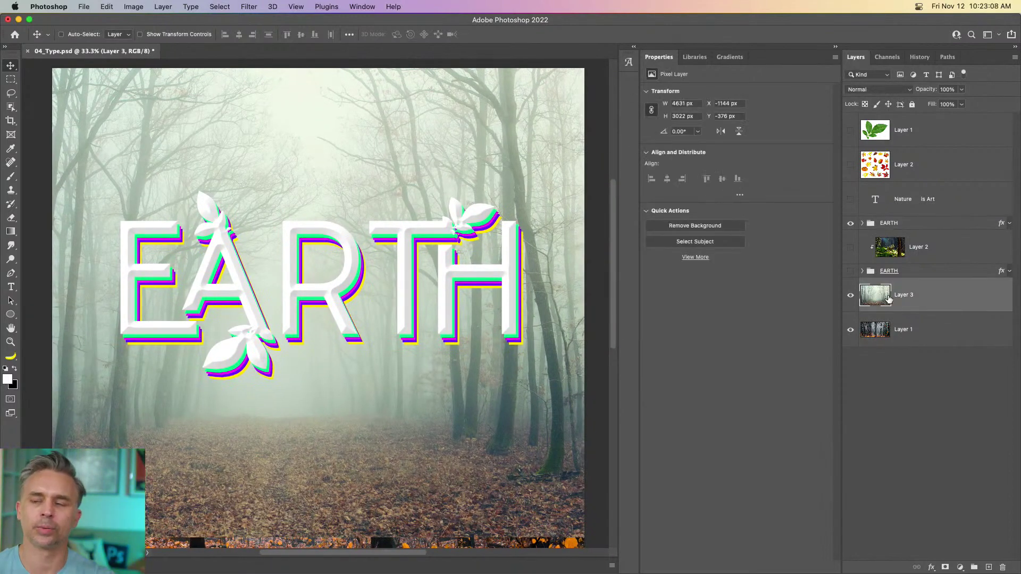
pyautogui.click(988, 567)
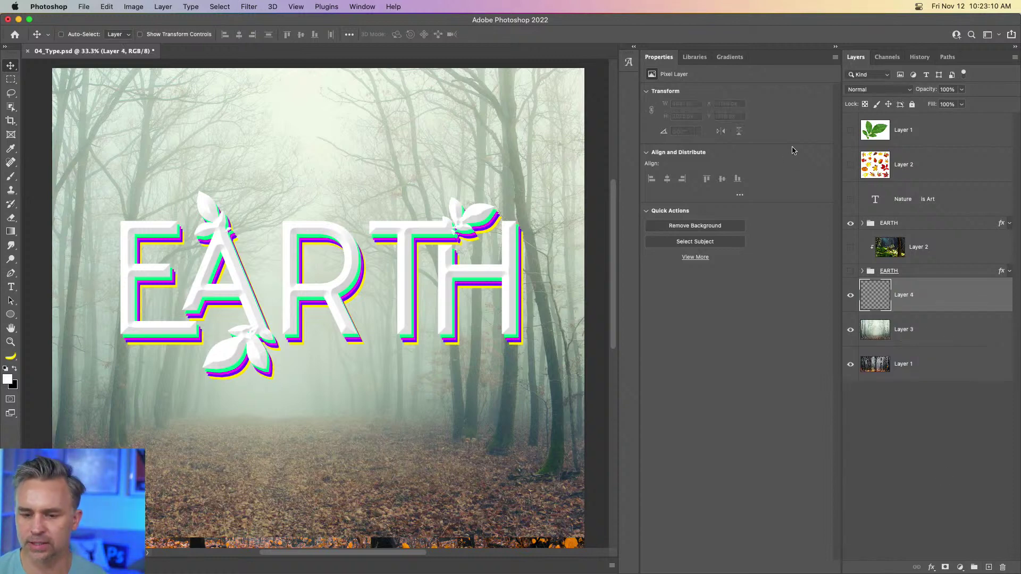
pyautogui.click(734, 58)
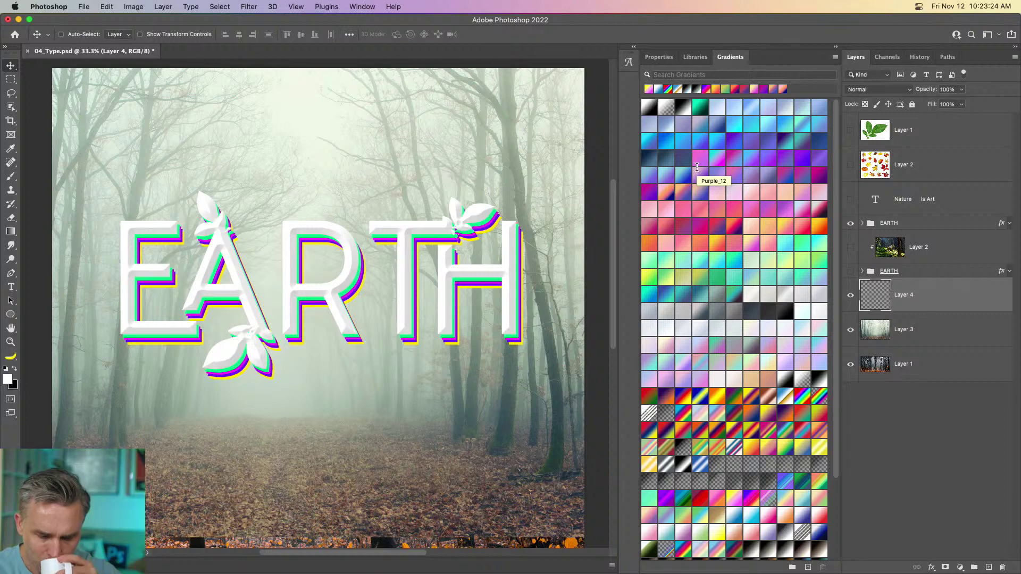
pyautogui.click(815, 327)
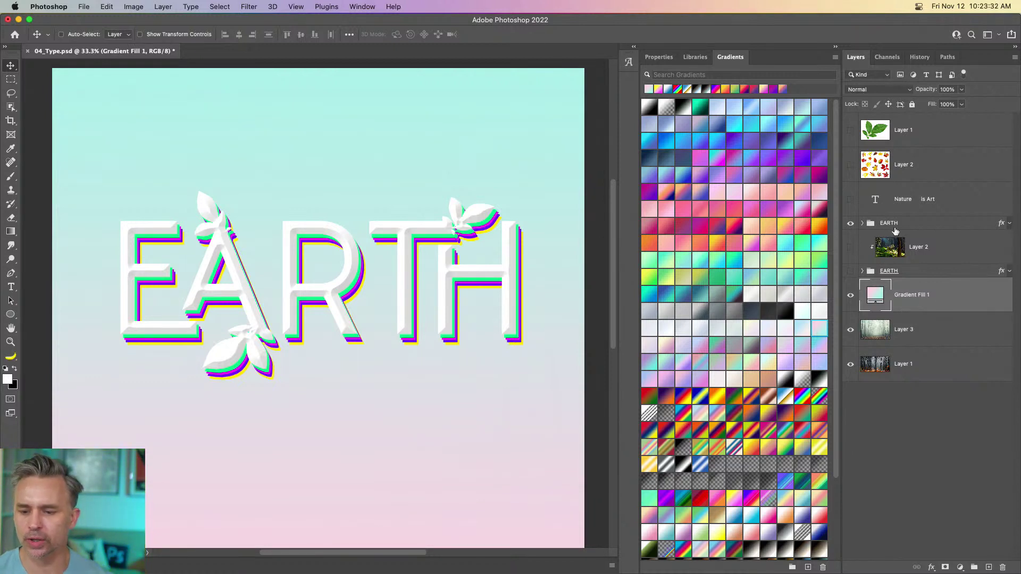
# - Select the visible EARTH group, expand its effects list, and display the Styles panel enlarged over the canvas
pyautogui.click(919, 223)
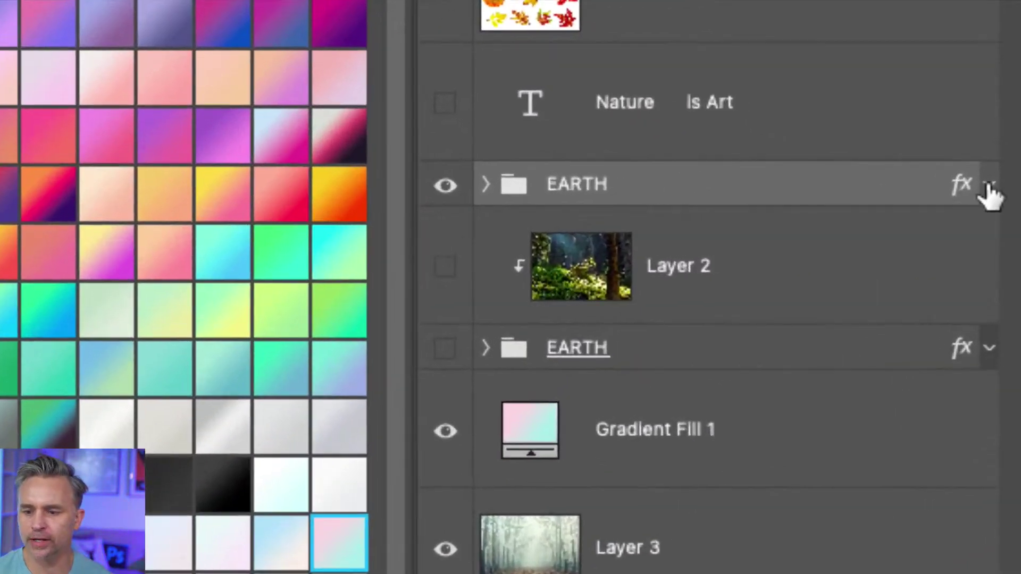
pyautogui.click(989, 185)
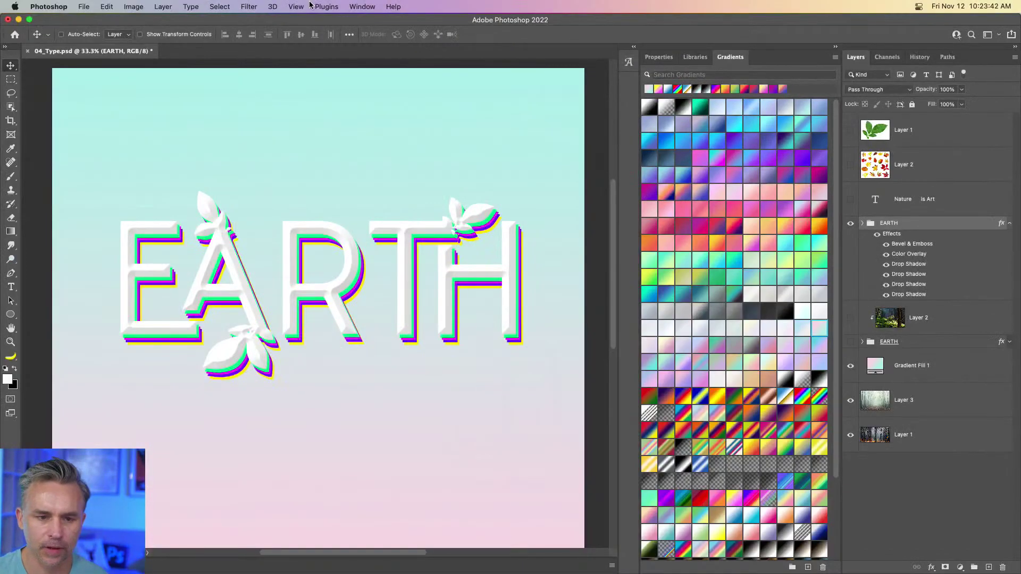
pyautogui.click(351, 6)
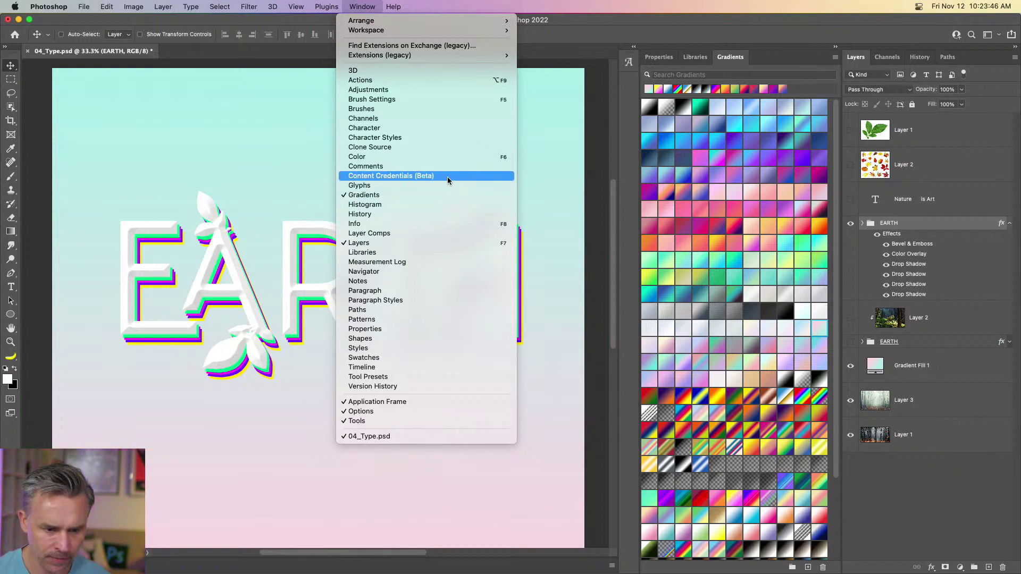
pyautogui.click(457, 348)
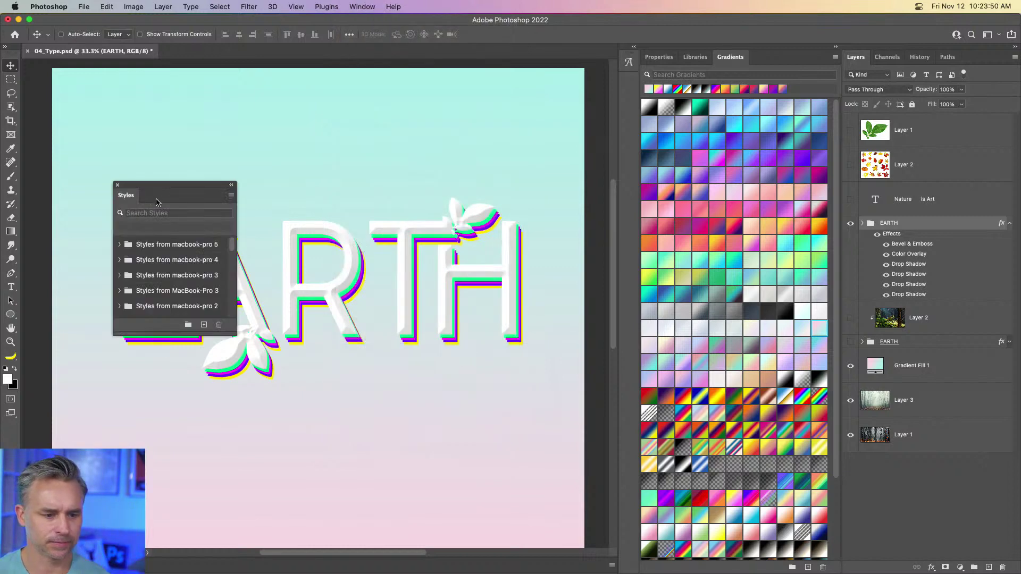
pyautogui.moveTo(157, 197); pyautogui.dragTo(377, 147)
pyautogui.moveTo(365, 290); pyautogui.dragTo(364, 526)
# - Delete all the imported style groups from Styles from macbook-pro 5 through Styles from MacBook-Pro
pyautogui.click(360, 307)
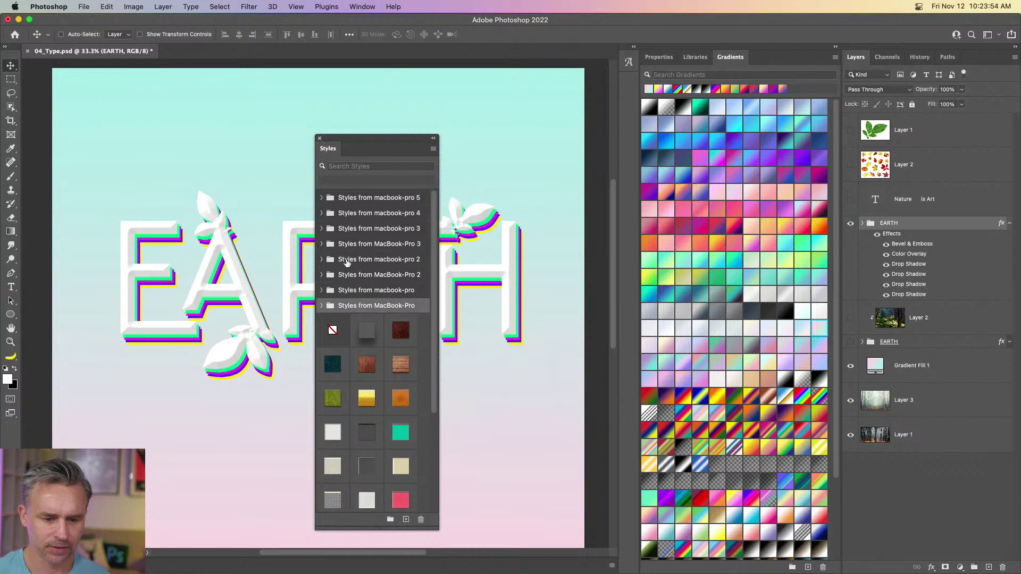
pyautogui.keyDown('shift'); pyautogui.click(349, 212); pyautogui.keyUp('shift')
pyautogui.keyDown('shift'); pyautogui.click(349, 200); pyautogui.keyUp('shift')
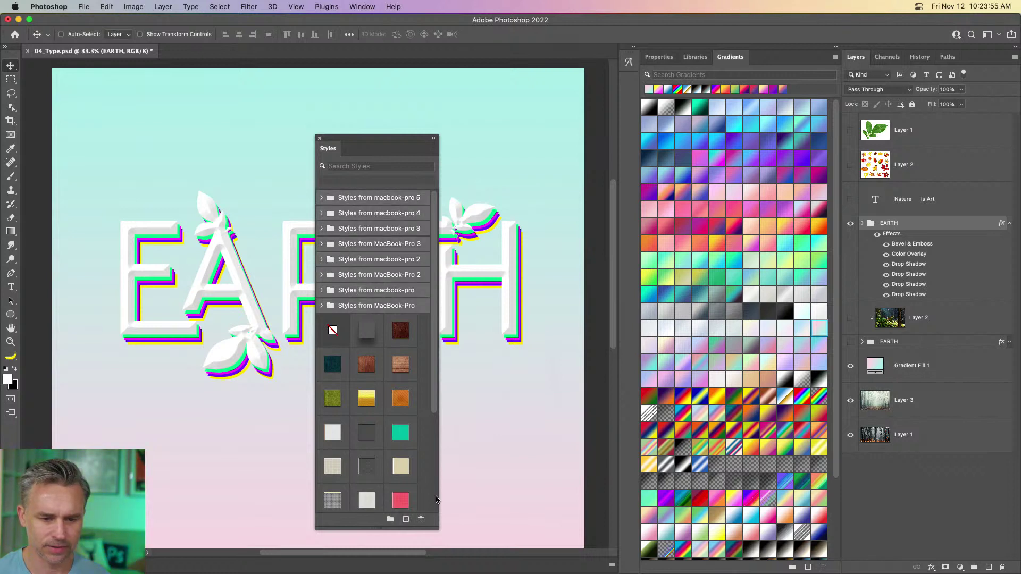
pyautogui.click(420, 519)
pyautogui.click(554, 210)
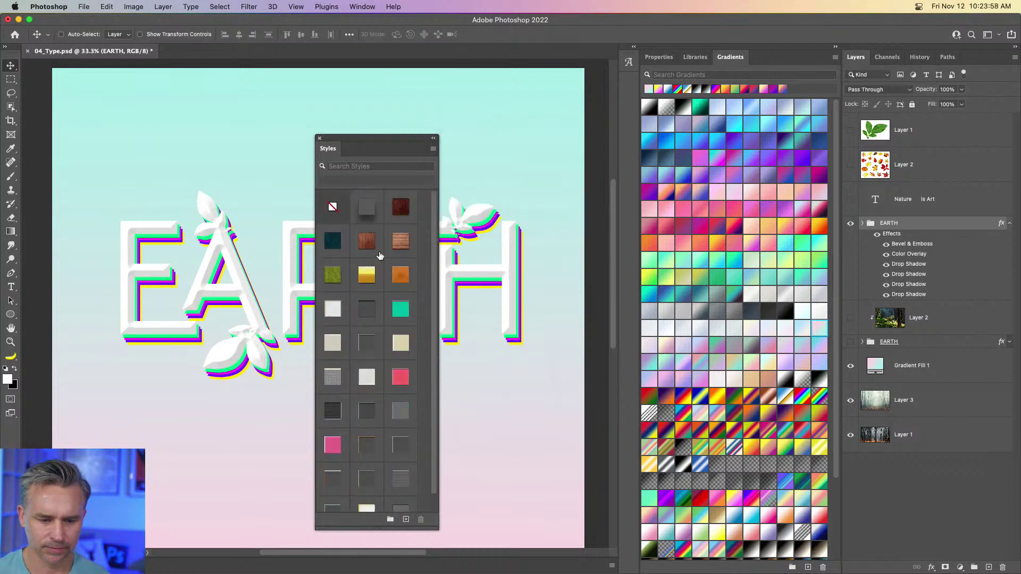
# - Save the EARTH group's layer effects as a new style named Color Banding, including it in the current library
pyautogui.click(406, 519)
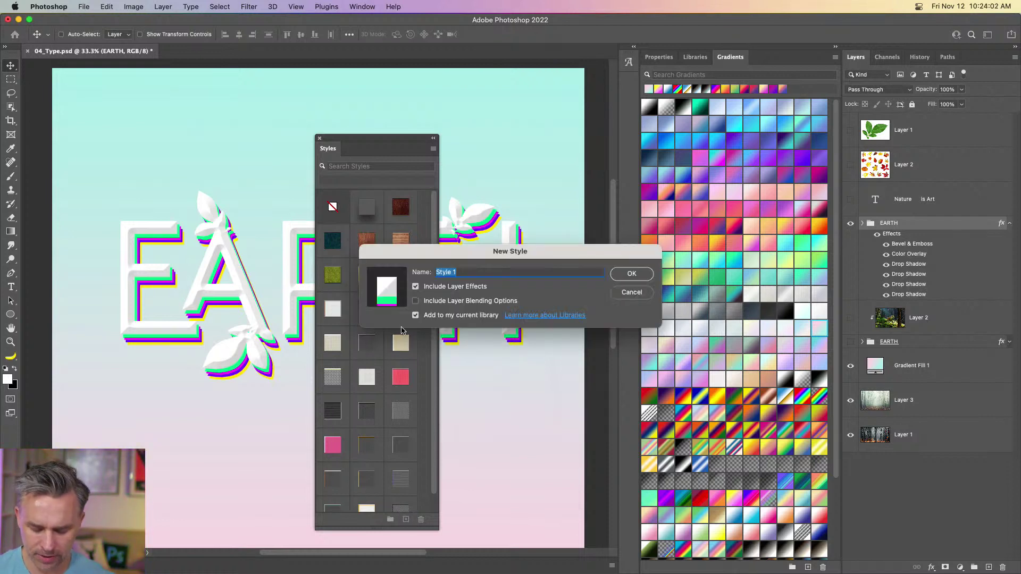
pyautogui.write('CO')
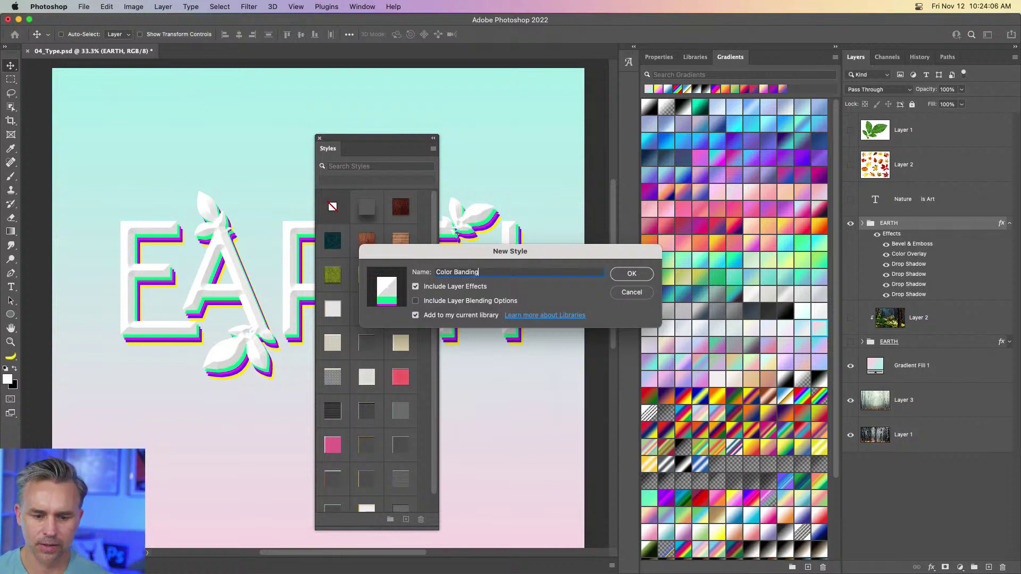
pyautogui.press('Return')
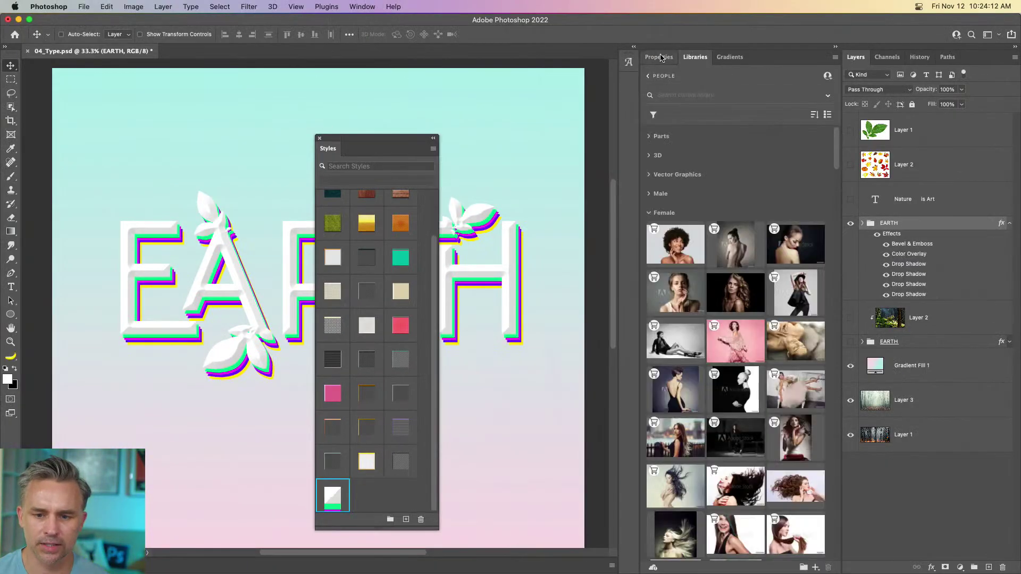
pyautogui.click(727, 57)
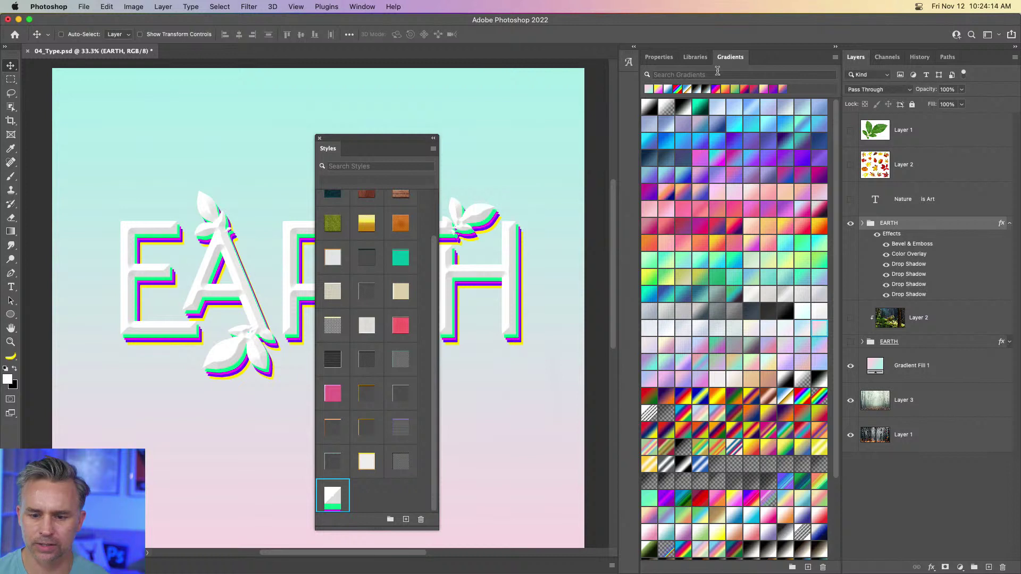
pyautogui.moveTo(335, 150); pyautogui.dragTo(525, 105)
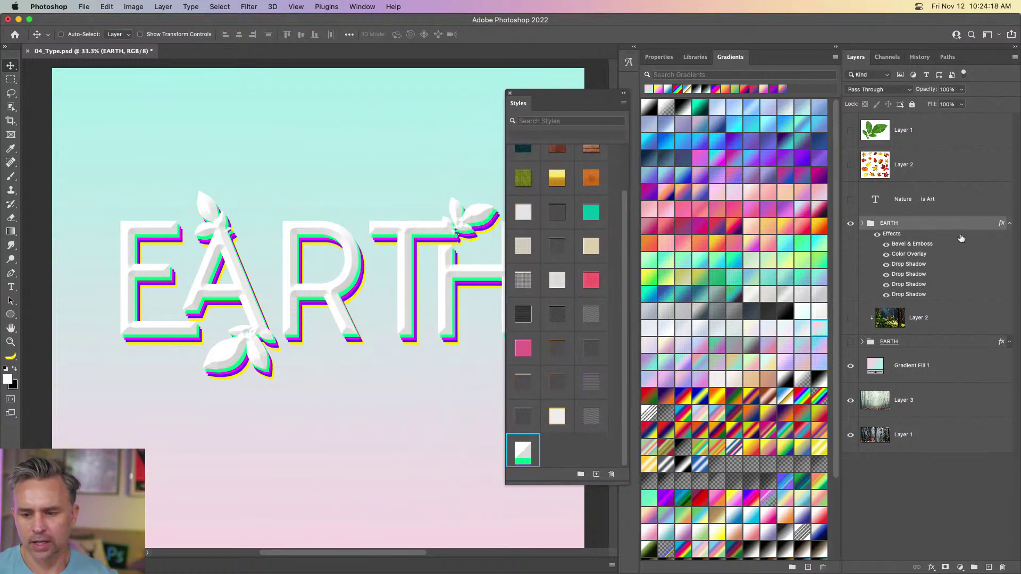
# - Duplicate the styled EARTH group, hide the original below, and apply the dark brown textured style preset to the copy
pyautogui.press('super+j')
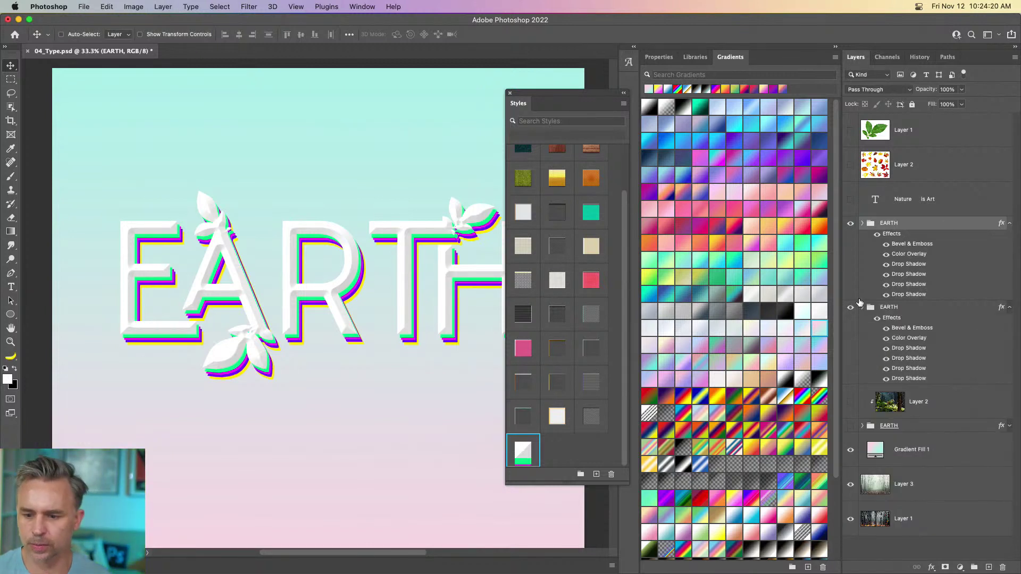
pyautogui.scroll(3, 572, 202)
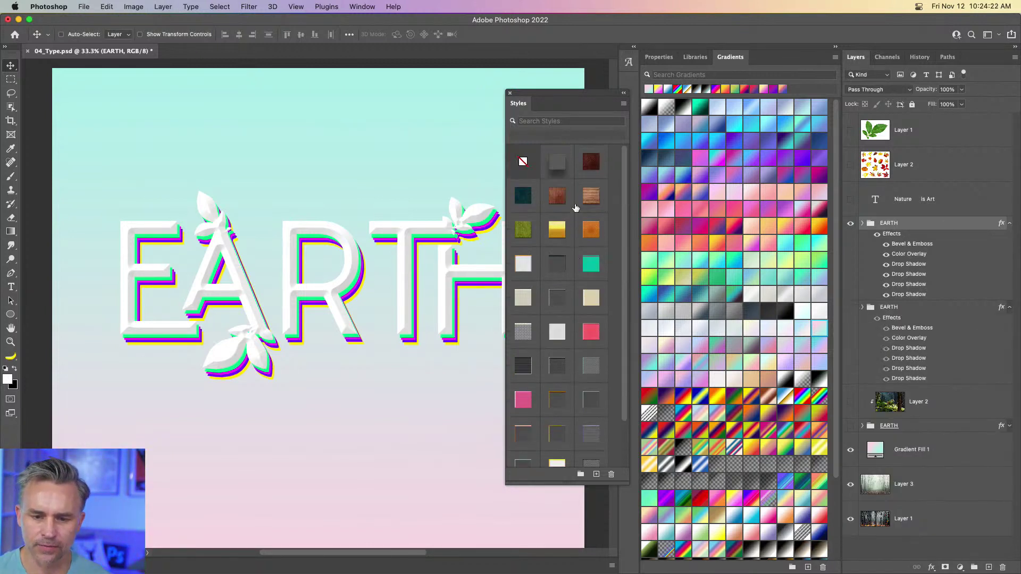
pyautogui.click(588, 165)
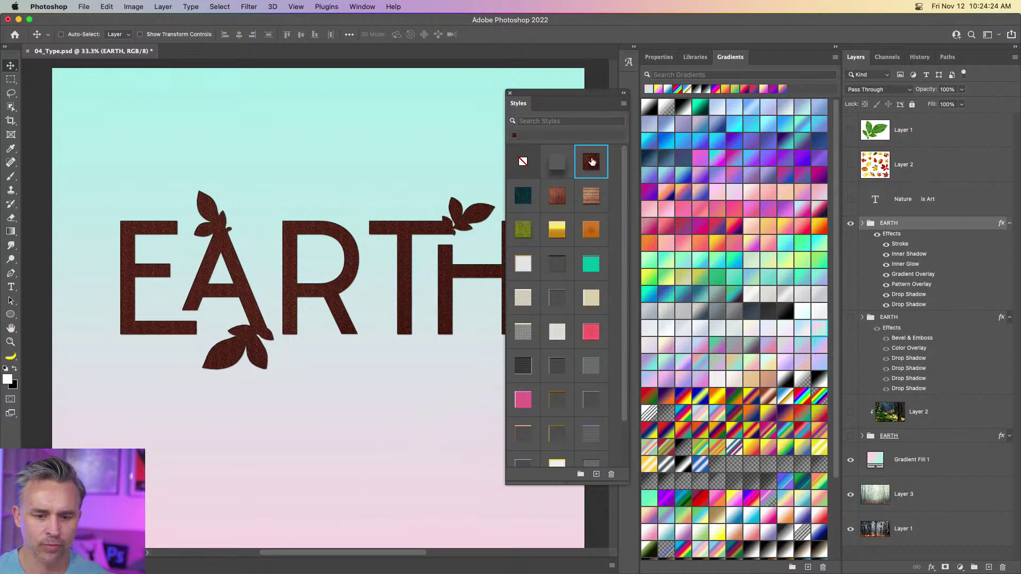
# - Try the wood plank and reddish-brown wood style presets on the EARTH copy and inspect the lettering's texture up close
pyautogui.click(592, 196)
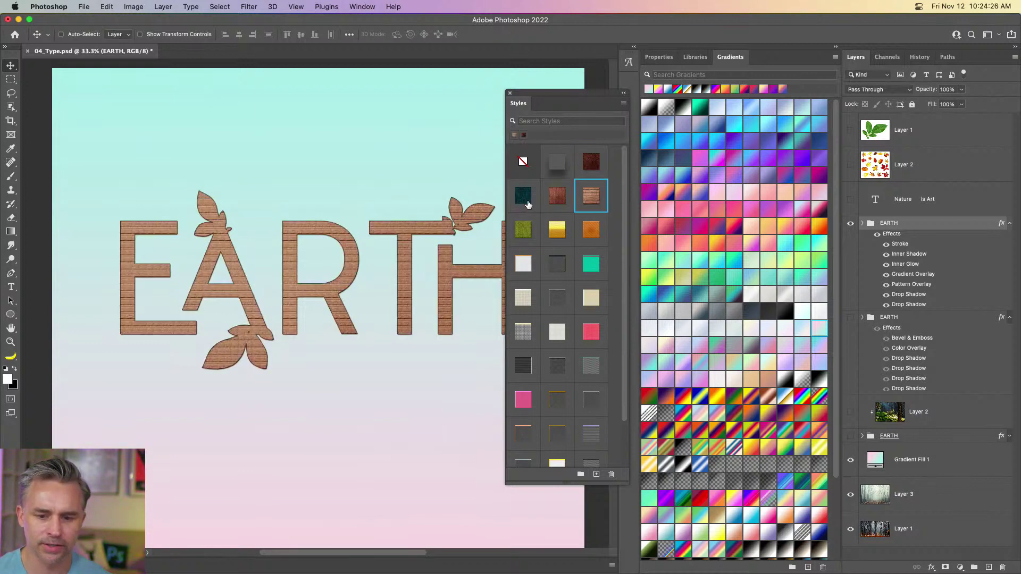
pyautogui.click(557, 197)
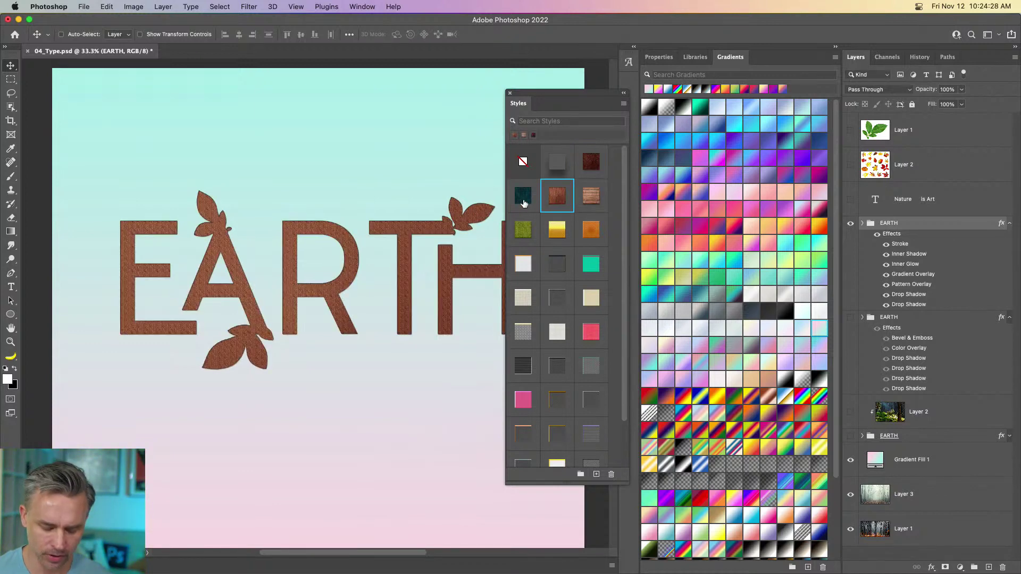
pyautogui.press('super+minus')
pyautogui.press('super+minus')
pyautogui.press('super+plus')
pyautogui.press('super+plus')
pyautogui.press('super+plus')
pyautogui.press('super+plus')
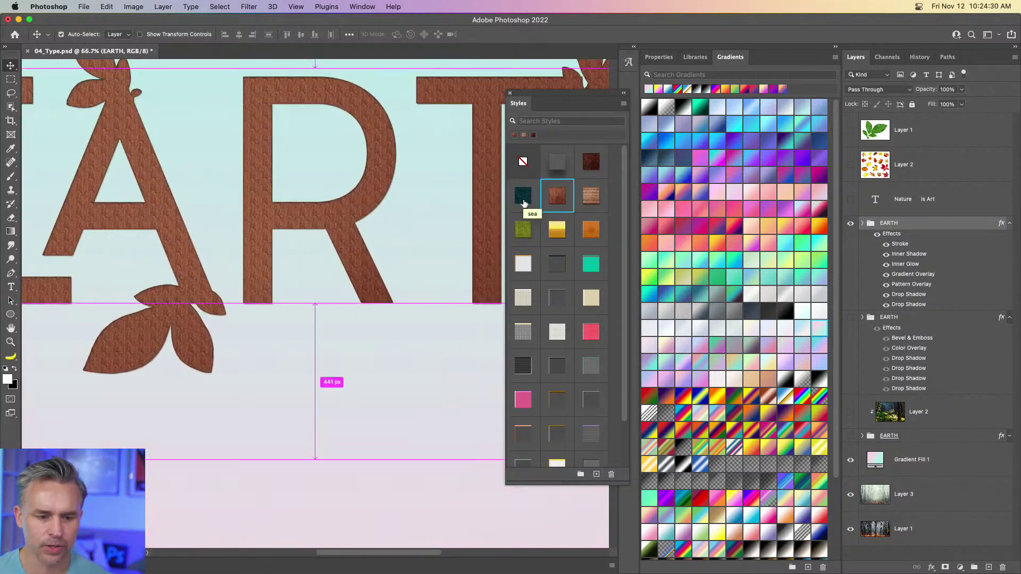
pyautogui.moveTo(276, 164); pyautogui.dragTo(282, 272)
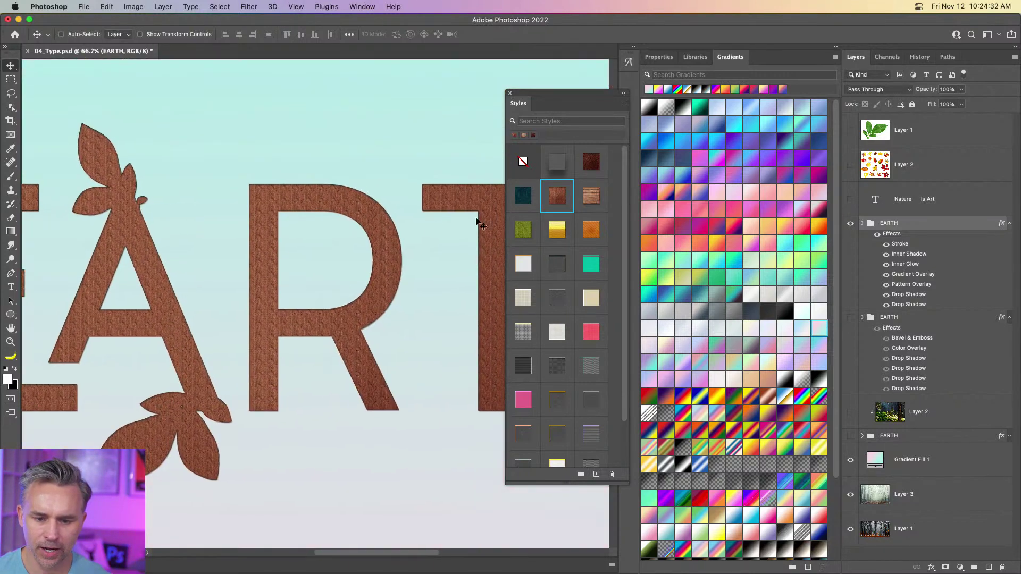
# - Try the gold gradient, light fabric, transparent engraved, beige, teal and coral red style presets on the EARTH copy
pyautogui.click(556, 229)
pyautogui.click(522, 298)
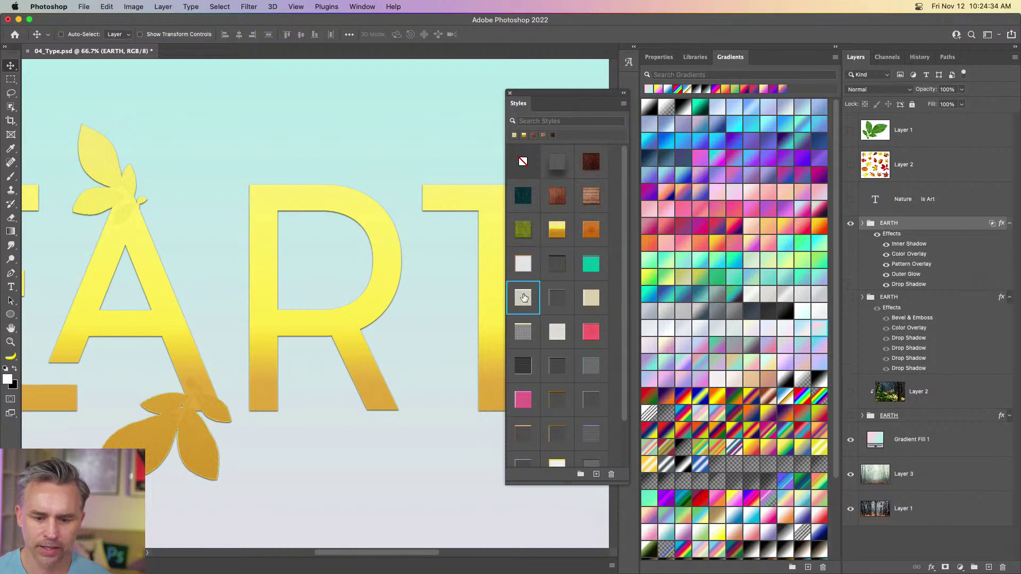
pyautogui.click(556, 297)
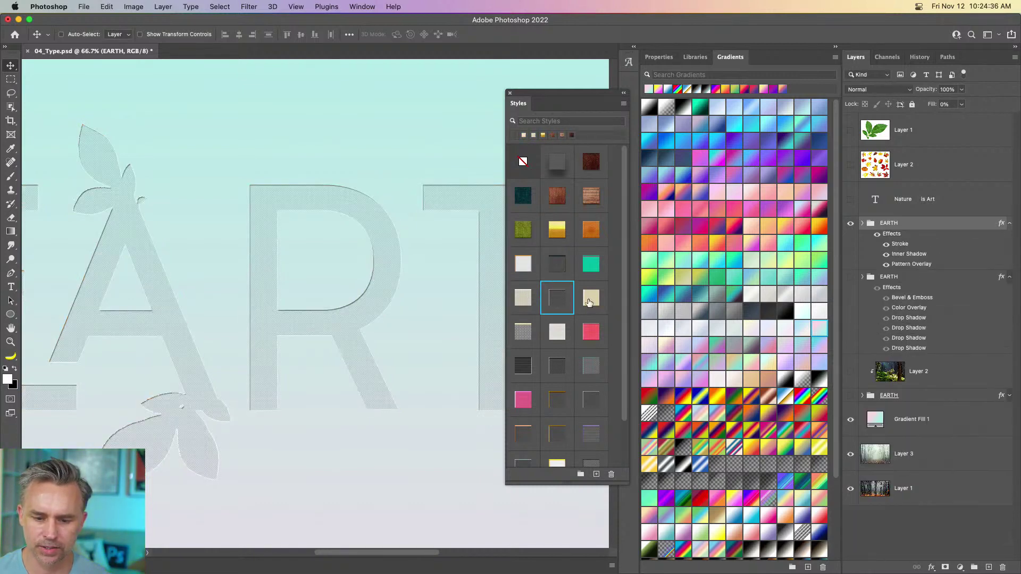
pyautogui.click(589, 299)
pyautogui.click(591, 264)
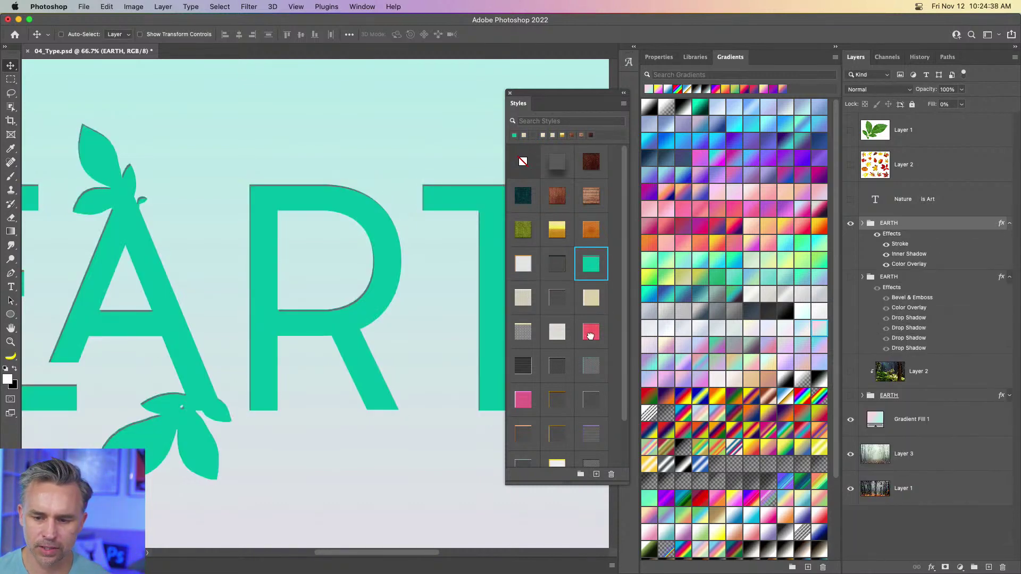
pyautogui.click(590, 333)
# - Move the Styles panel off the lettering and collapse the hidden EARTH group's contents and effects list
pyautogui.click(862, 307)
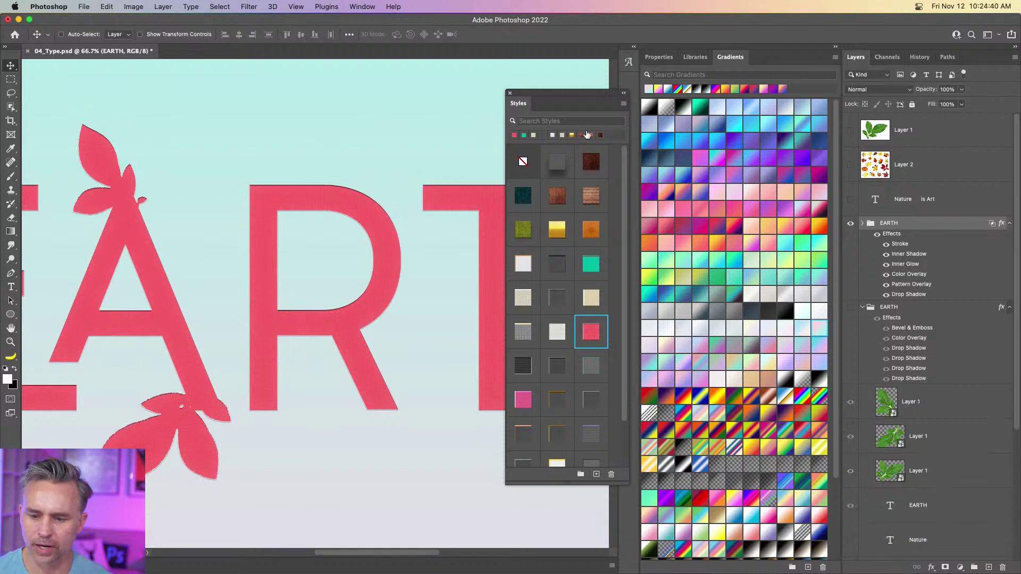
pyautogui.moveTo(565, 103); pyautogui.dragTo(760, 121)
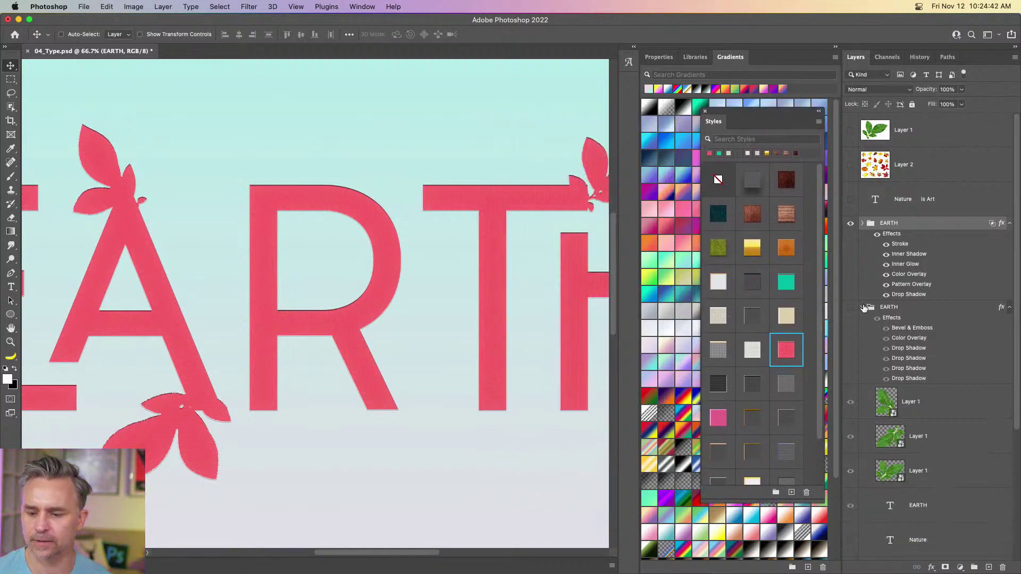
pyautogui.click(862, 308)
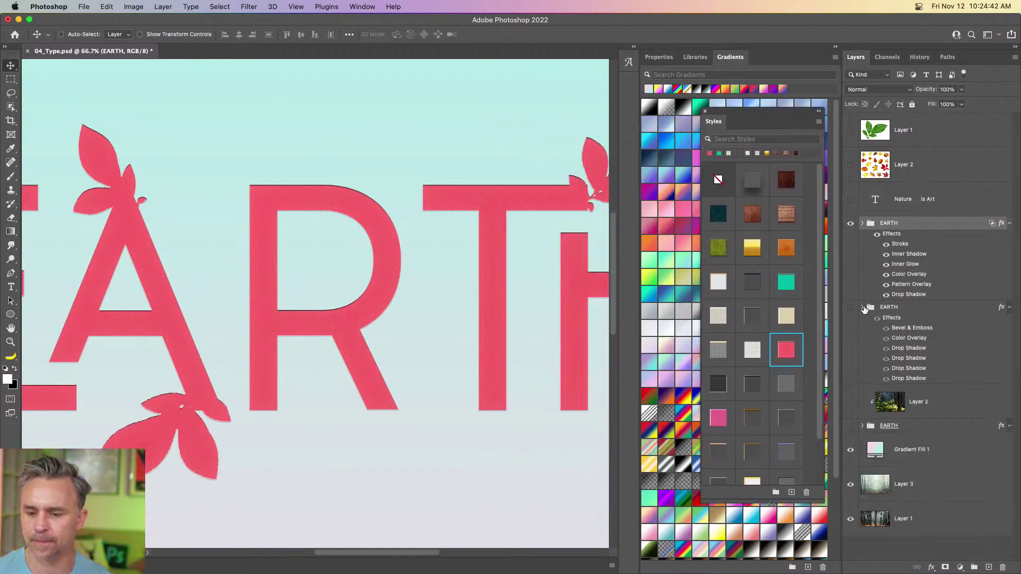
pyautogui.click(1009, 308)
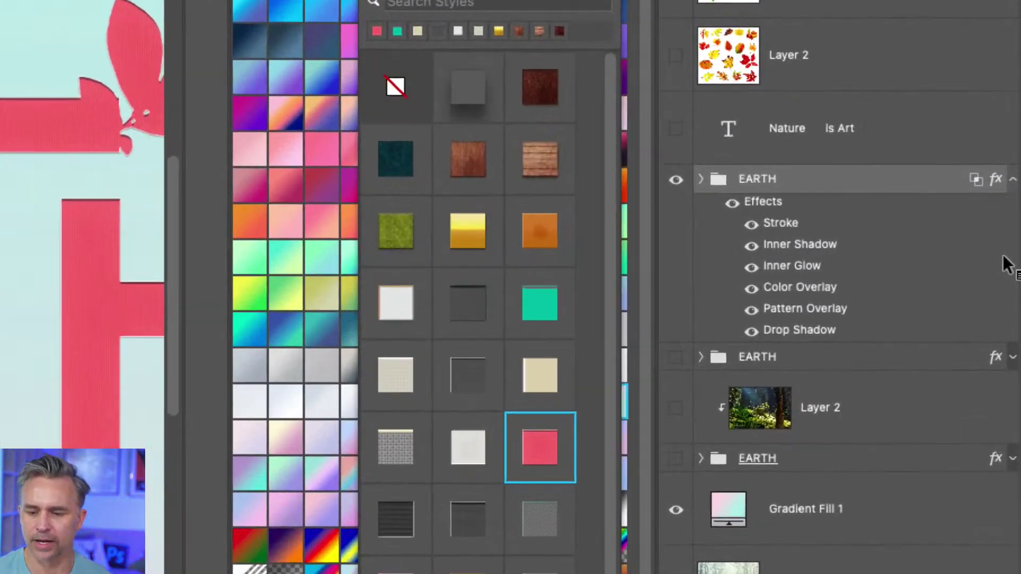
# - Try the engraved, light fabric and green grass presets on the EARTH copy, settling on the gold gradient style
pyautogui.click(620, 346)
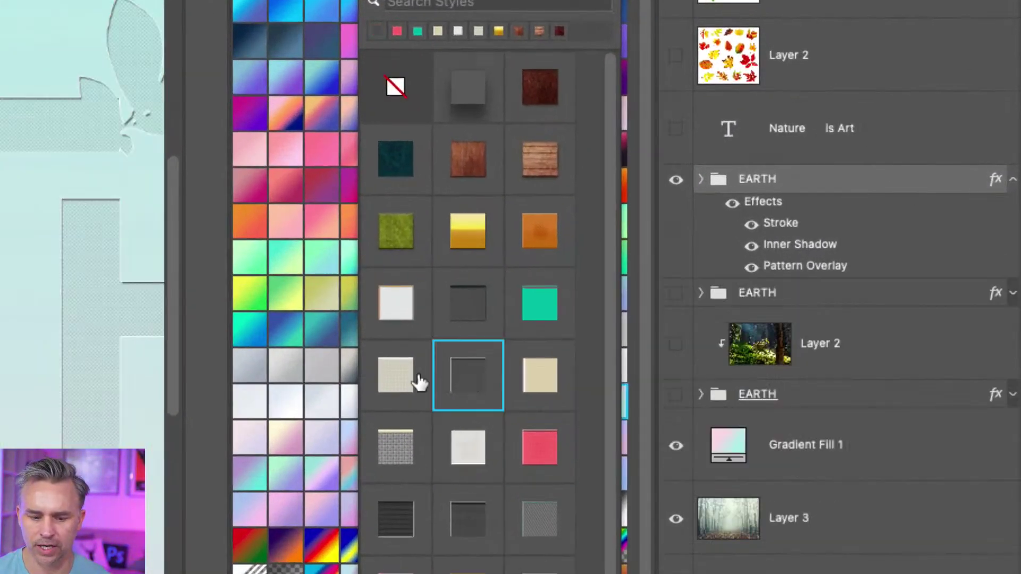
pyautogui.click(395, 380)
pyautogui.click(396, 230)
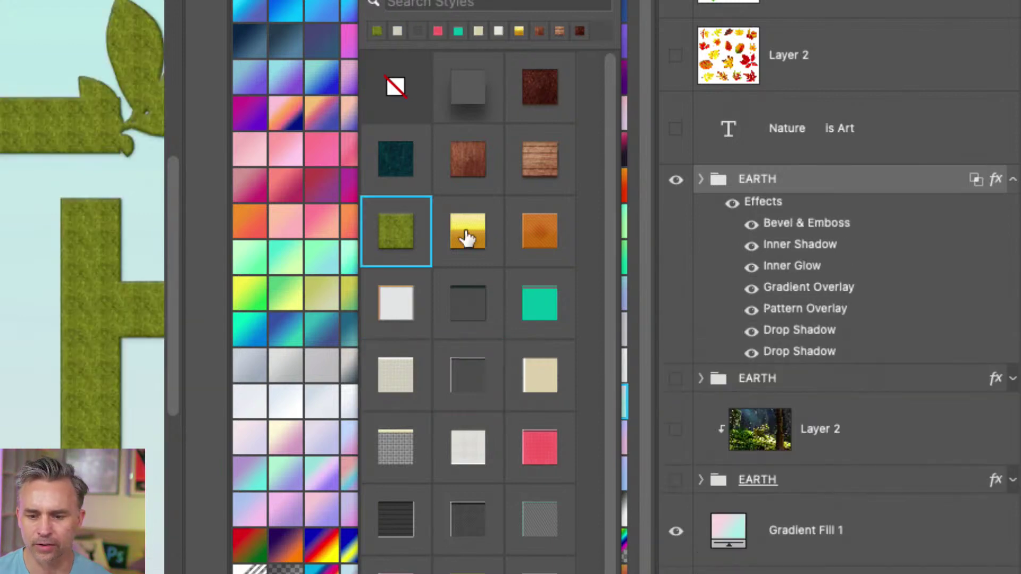
pyautogui.click(466, 234)
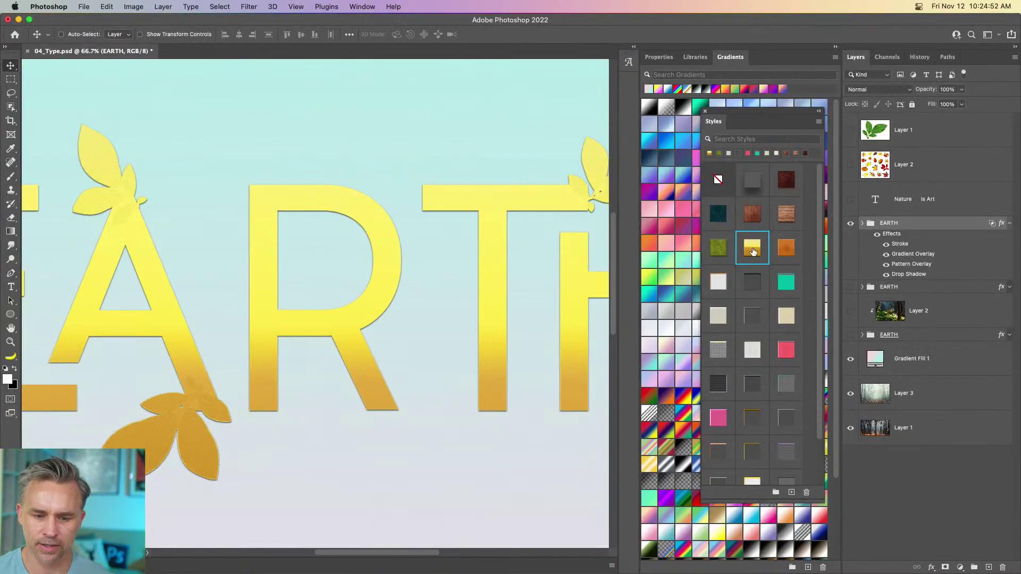
pyautogui.press('super+minus')
pyautogui.press('super+minus')
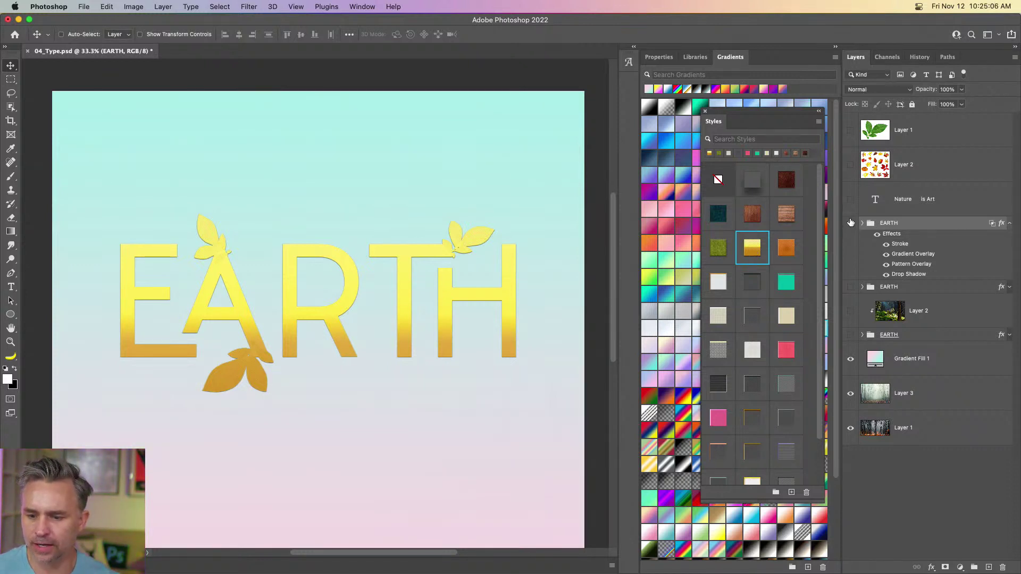
# - Hide the gold EARTH group, then show and select the EARTH group with the colored drop shadows
pyautogui.click(850, 223)
pyautogui.click(850, 287)
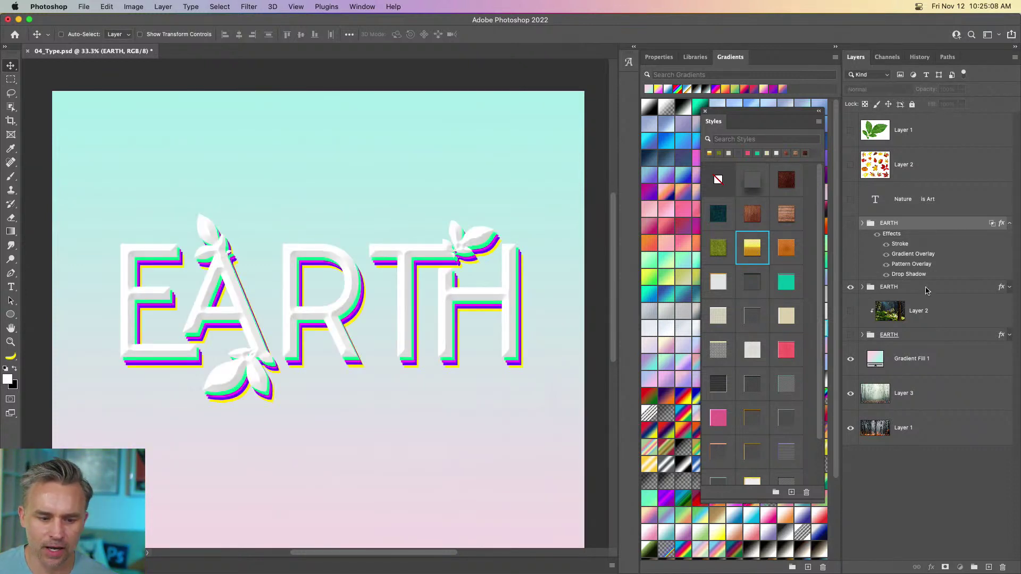
pyautogui.click(896, 289)
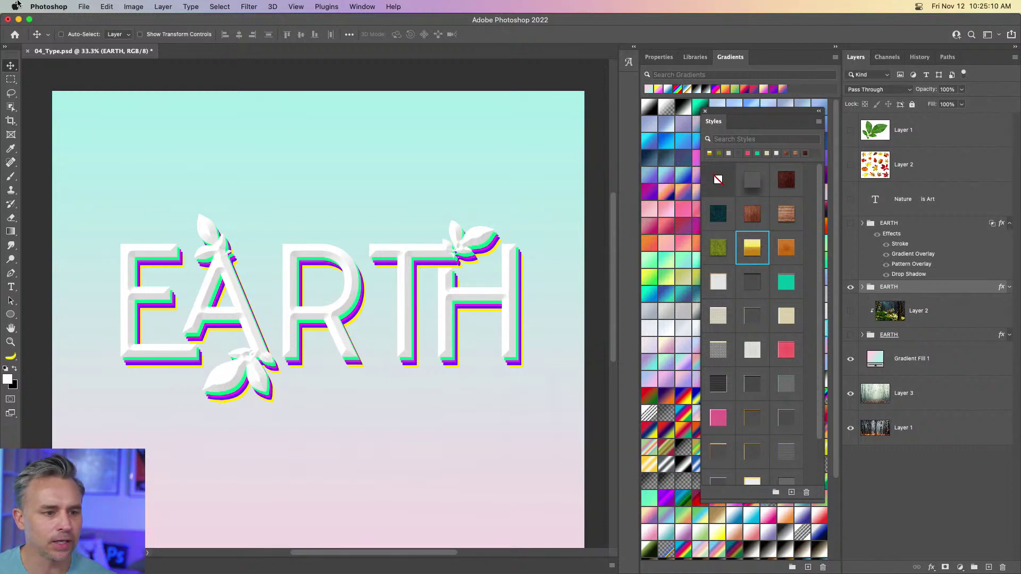
# - Quick-export the color-banded EARTH artwork as a JPG to the Desktop folder
pyautogui.click(83, 6)
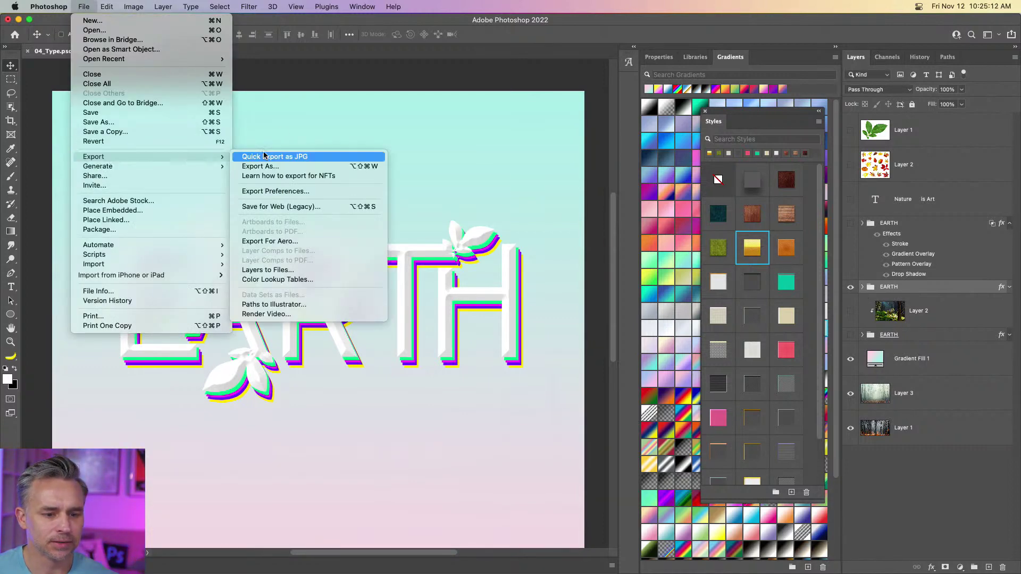
pyautogui.click(276, 156)
pyautogui.click(555, 80)
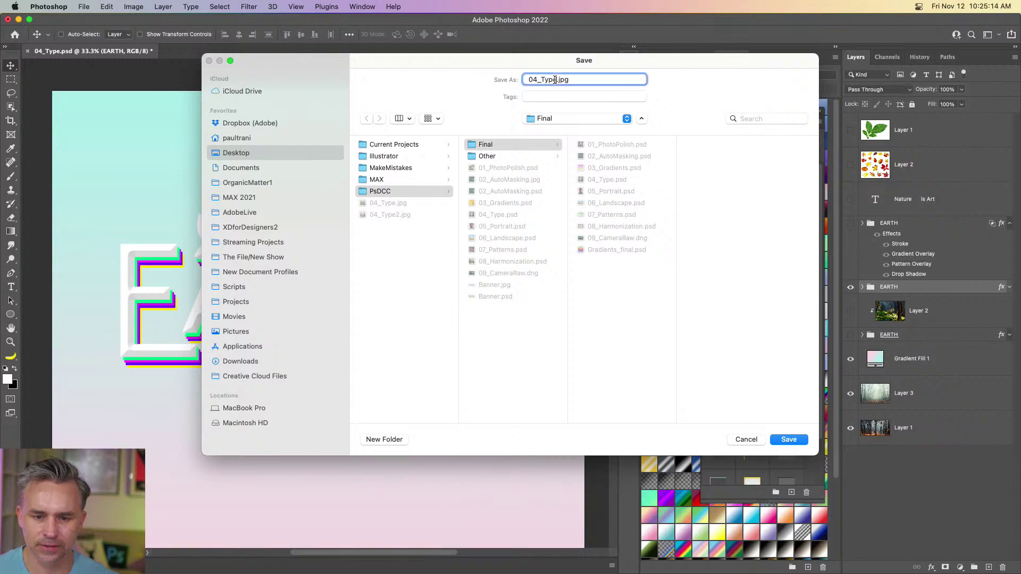
pyautogui.click(369, 328)
pyautogui.click(788, 440)
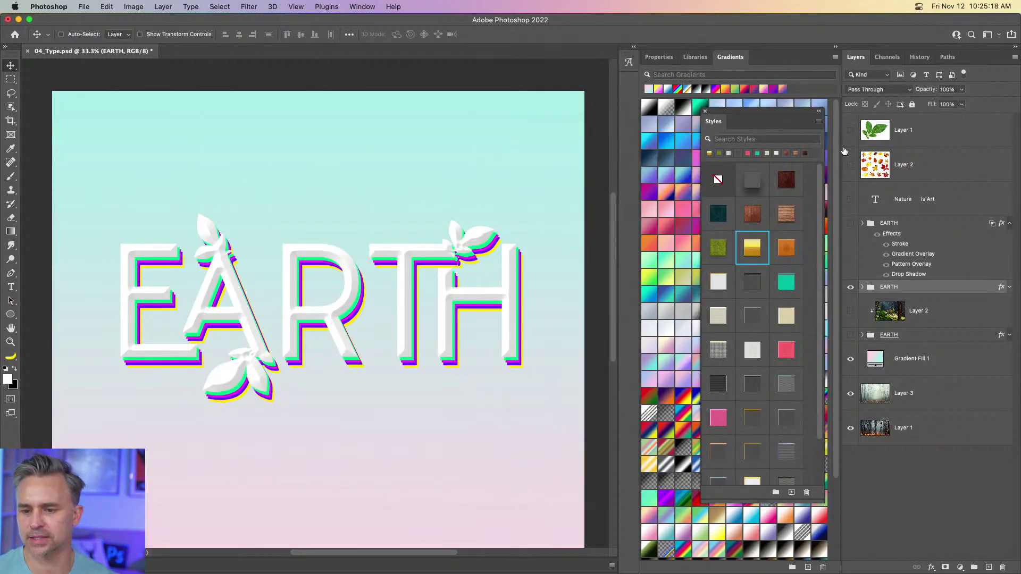
# - Show and select the autumn leaves layer, move it slightly up the canvas, and toggle the green leaf layer on and off
pyautogui.click(850, 166)
pyautogui.click(919, 170)
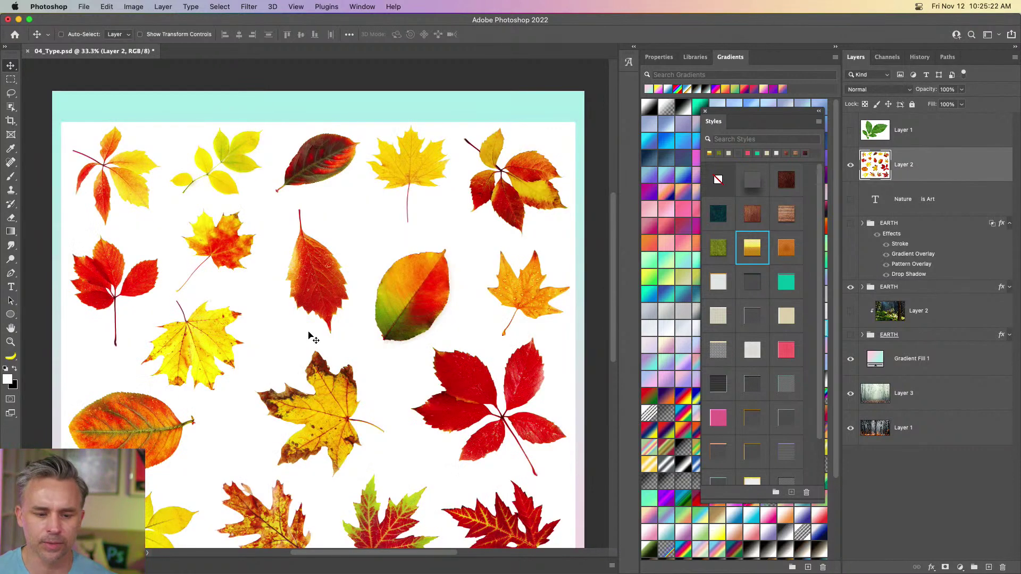
pyautogui.moveTo(313, 337); pyautogui.dragTo(313, 306)
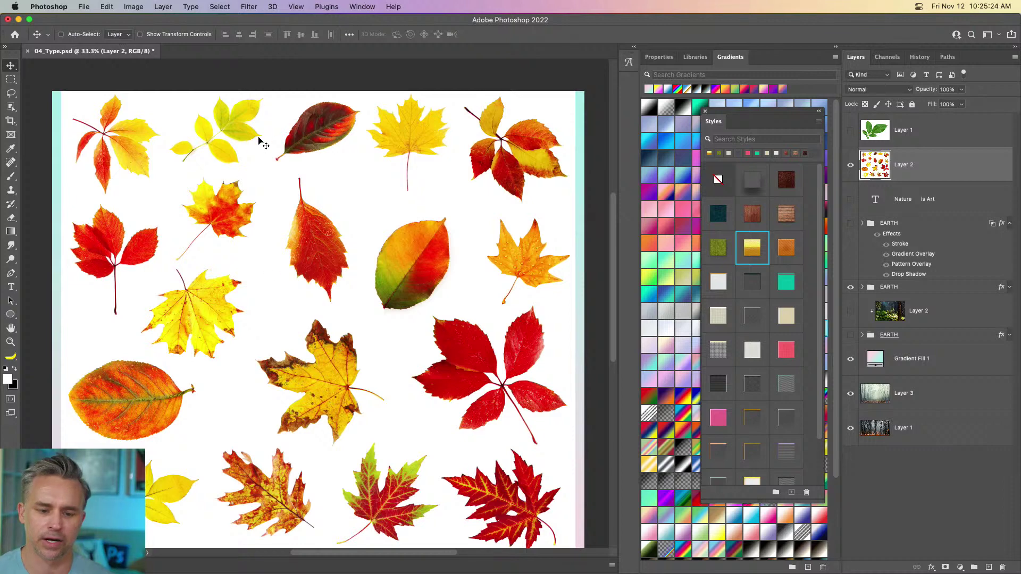
pyautogui.click(851, 131)
pyautogui.click(851, 131)
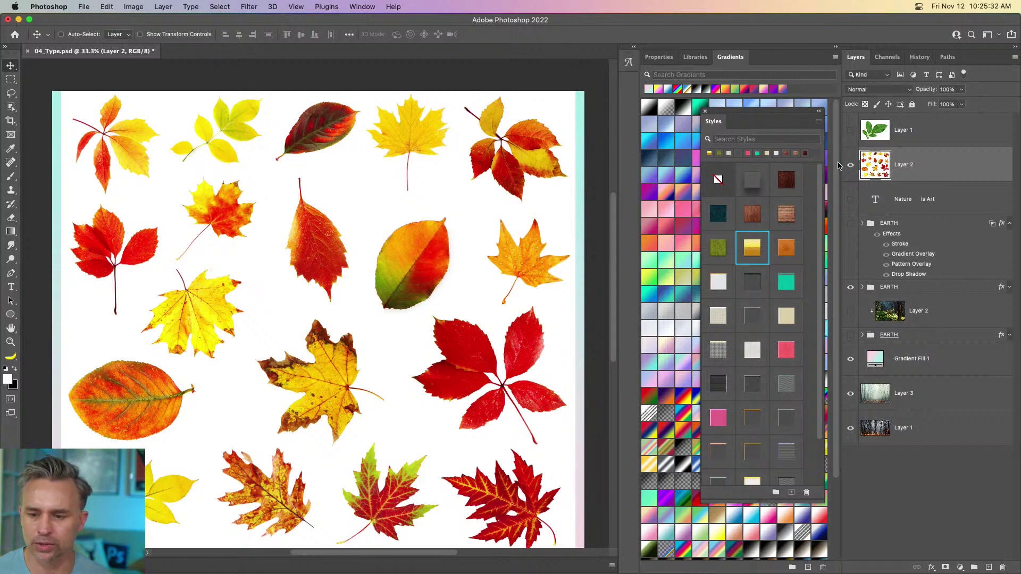
# - Hide the autumn leaves layer and the EARTH groups above the gradient fill
pyautogui.click(851, 165)
pyautogui.click(854, 308)
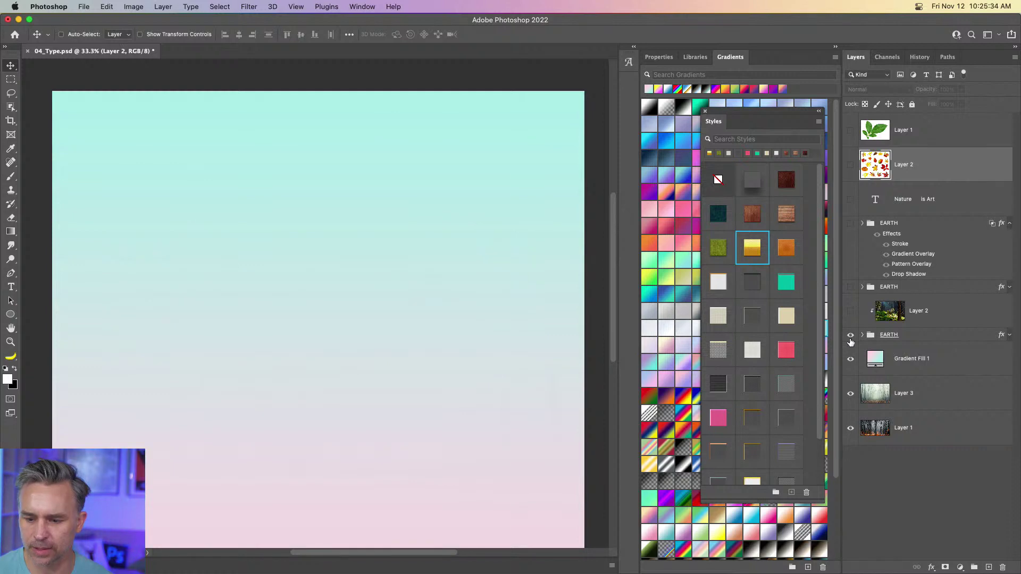
pyautogui.click(850, 337)
pyautogui.click(850, 343)
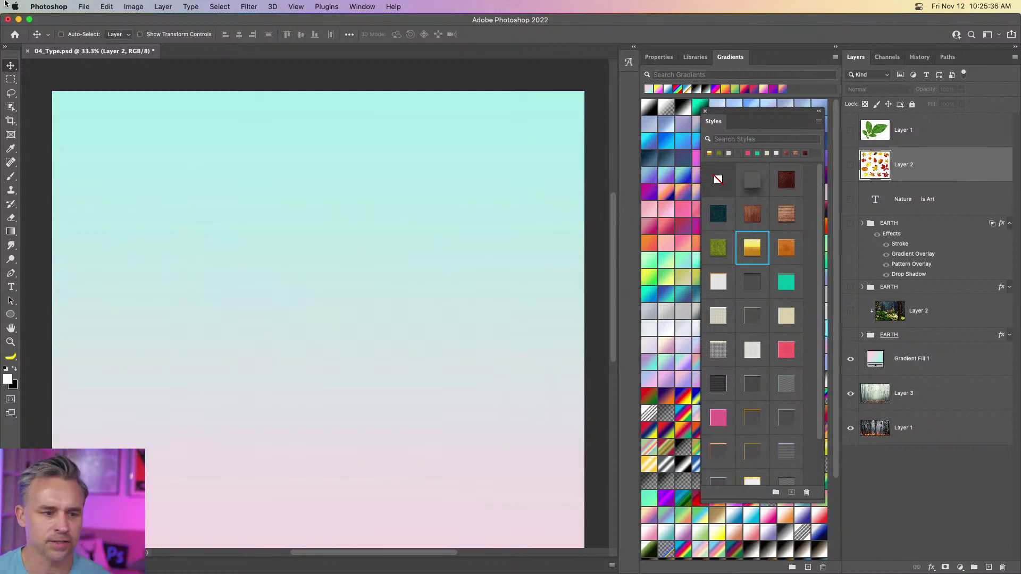
# - Minimize the document window and close the floating Styles panel to clear the desktop
pyautogui.click(18, 19)
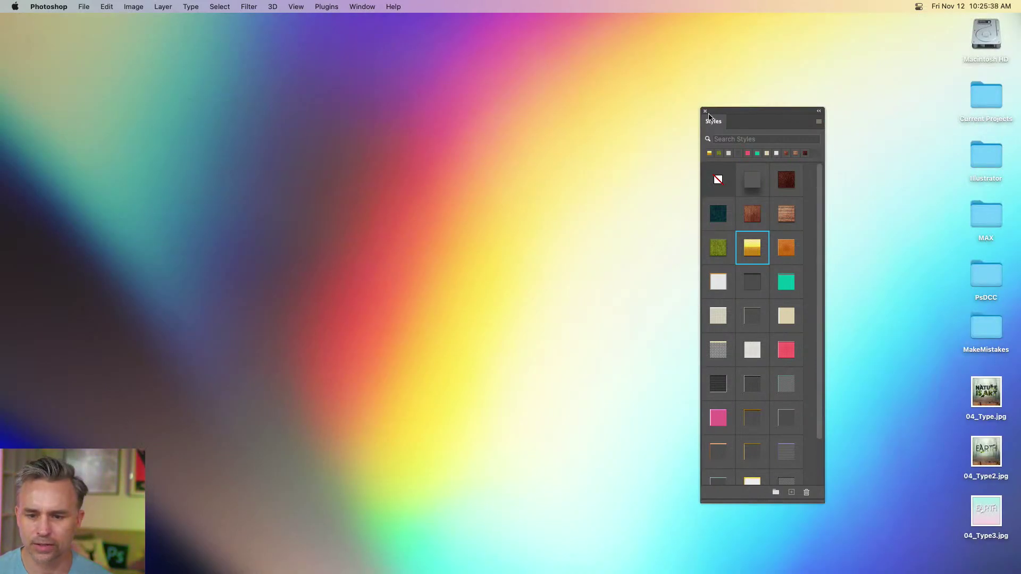
pyautogui.click(705, 111)
pyautogui.click(756, 376)
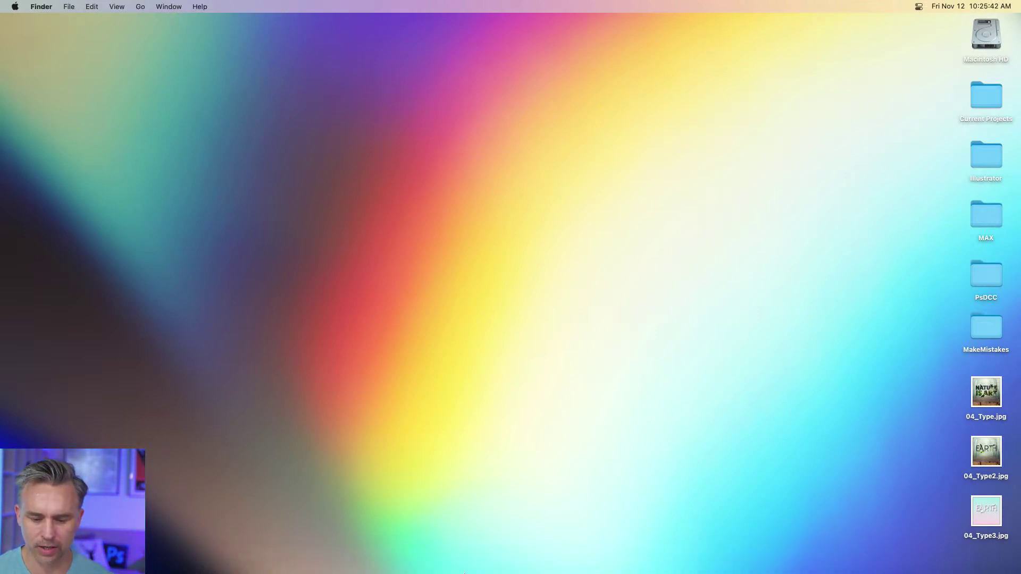
# - Switch to Discord, look through the latest posts in the Adobe Photoshop server's challenge channel, and minimize its window
pyautogui.moveTo(465, 573)
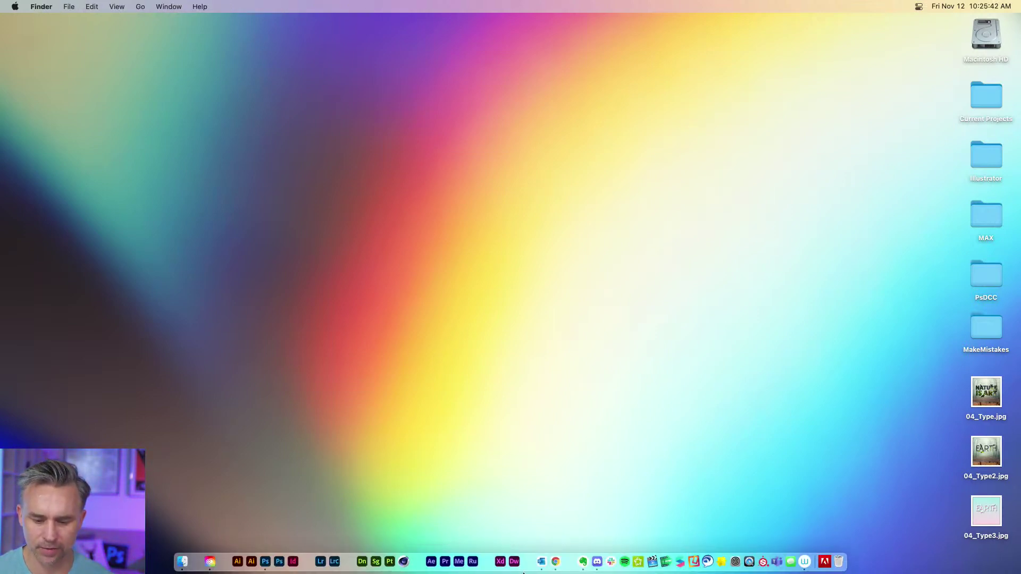
pyautogui.click(597, 562)
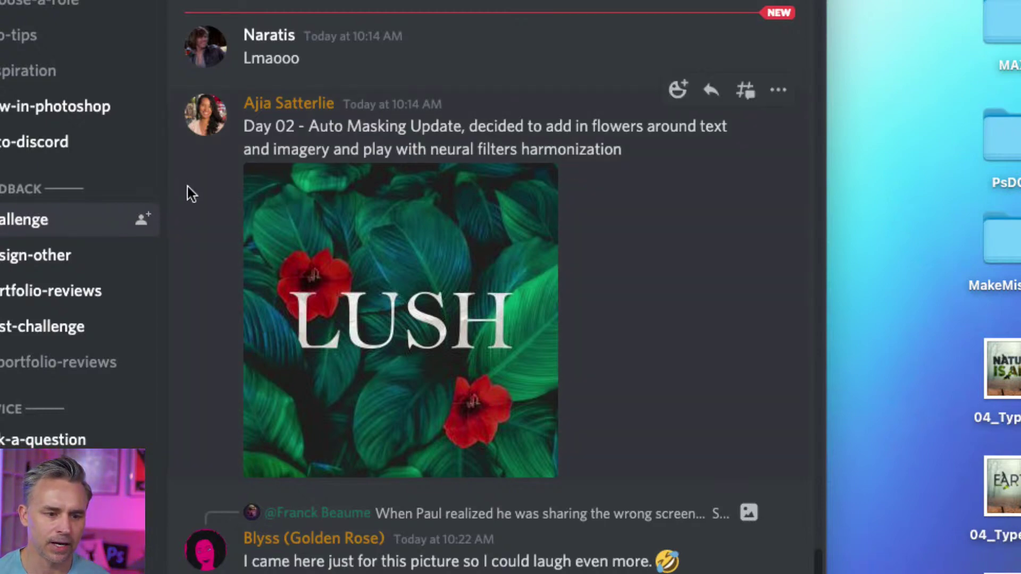
pyautogui.scroll(1, 652, 279)
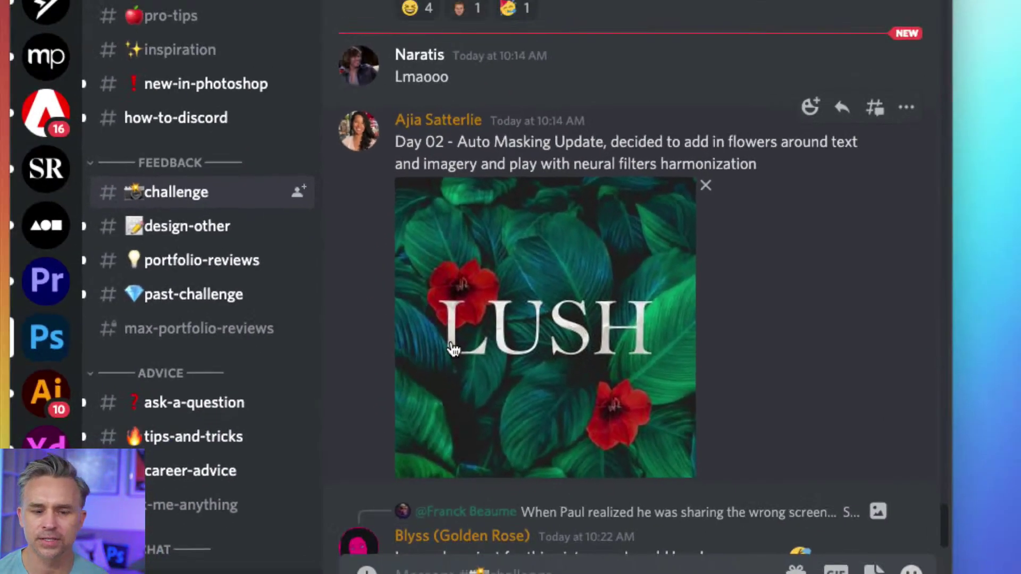
pyautogui.scroll(10, 649, 342)
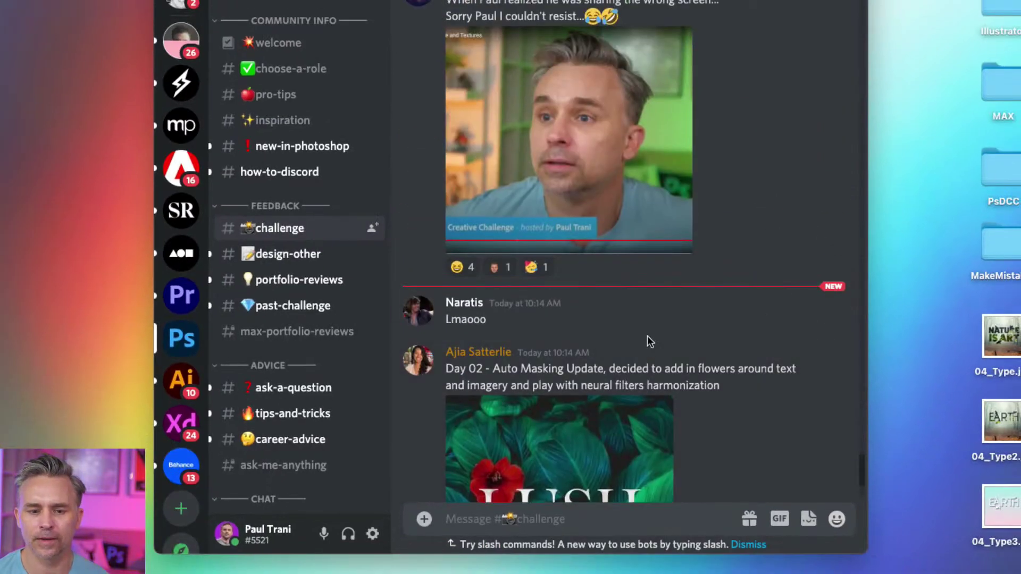
pyautogui.scroll(-10, 646, 340)
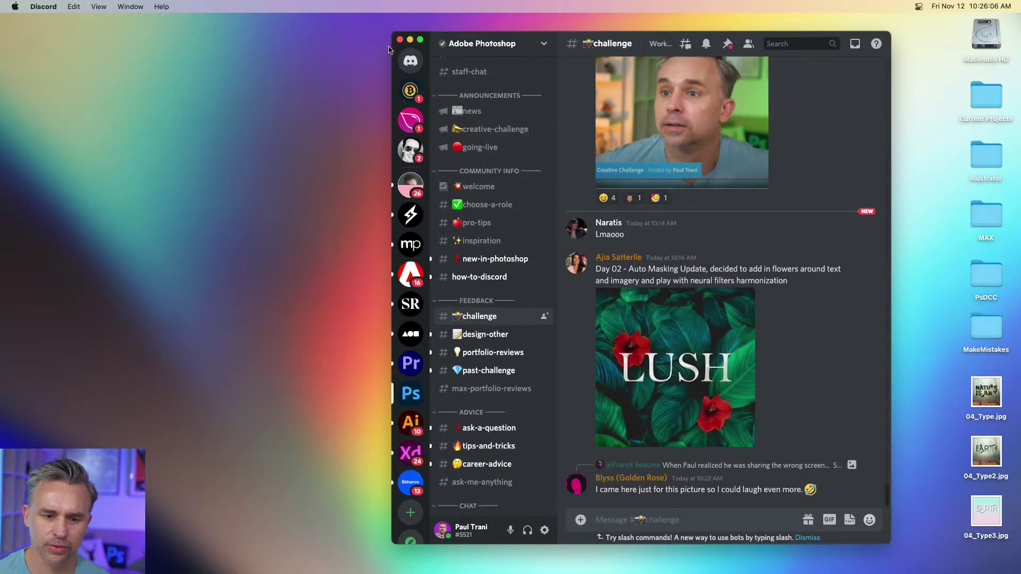
pyautogui.click(410, 40)
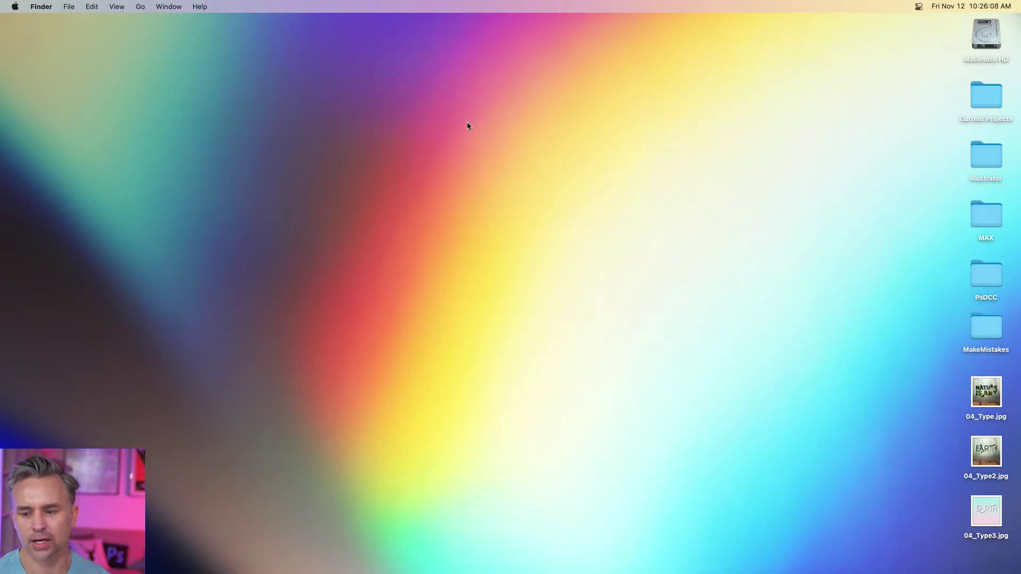